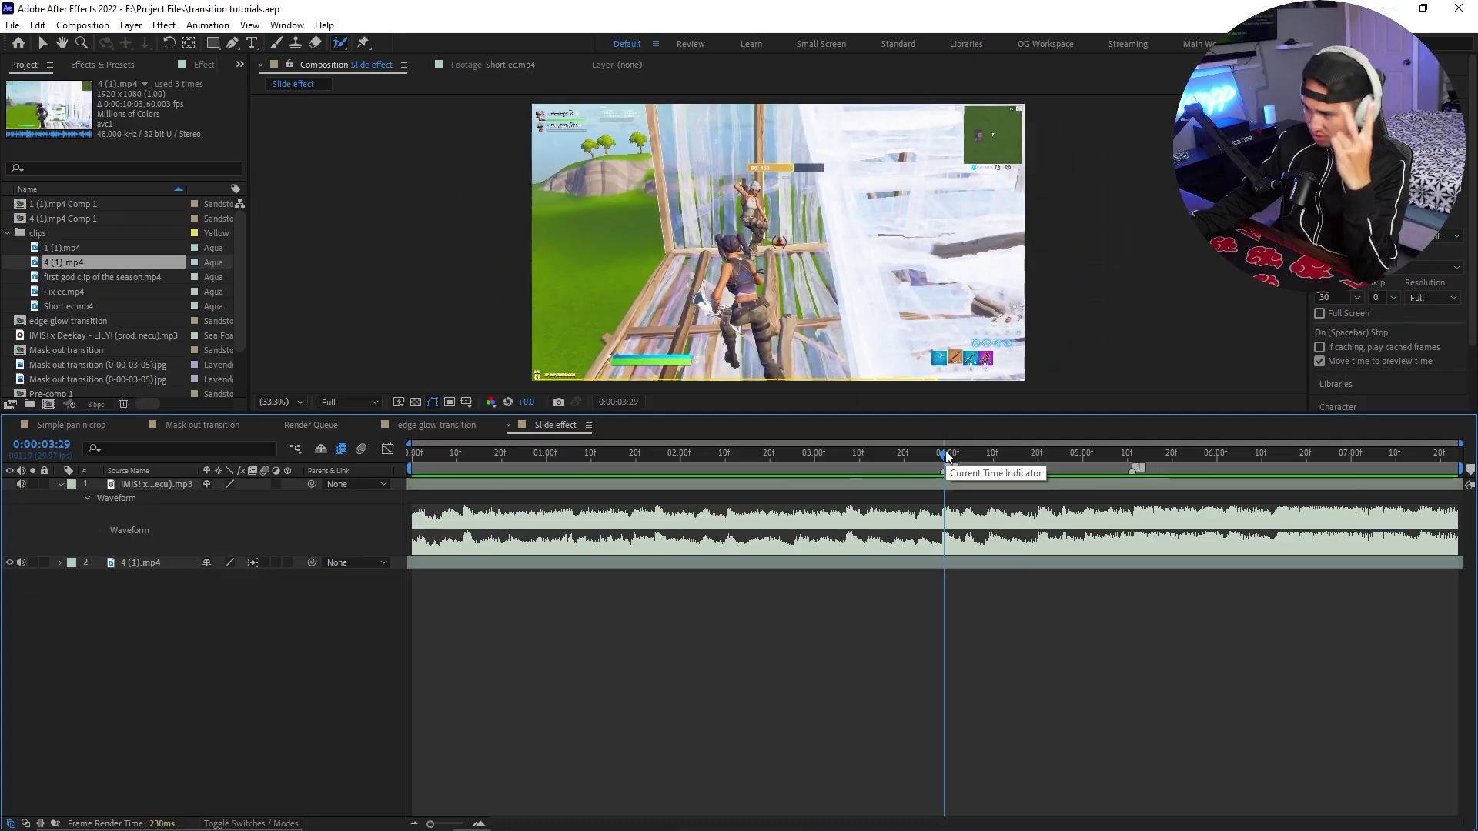
- Split the 4 (1).mp4 gameplay layer at marker 2 (0:00:03:29) and again at marker 1 (0:00:05:11)
left_click_drag(946, 455, 1130, 447)
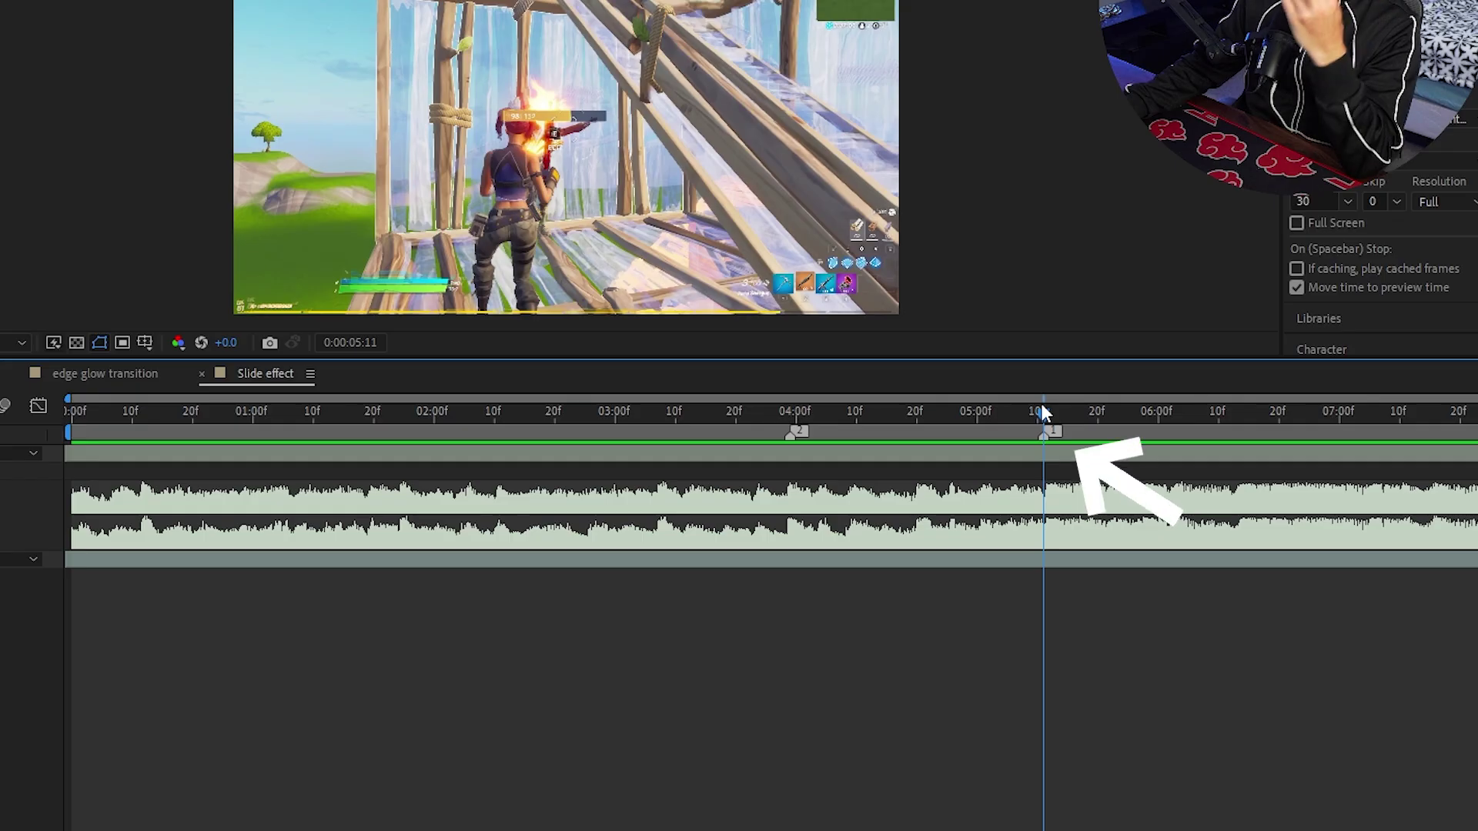
left_click_drag(1033, 404, 810, 403)
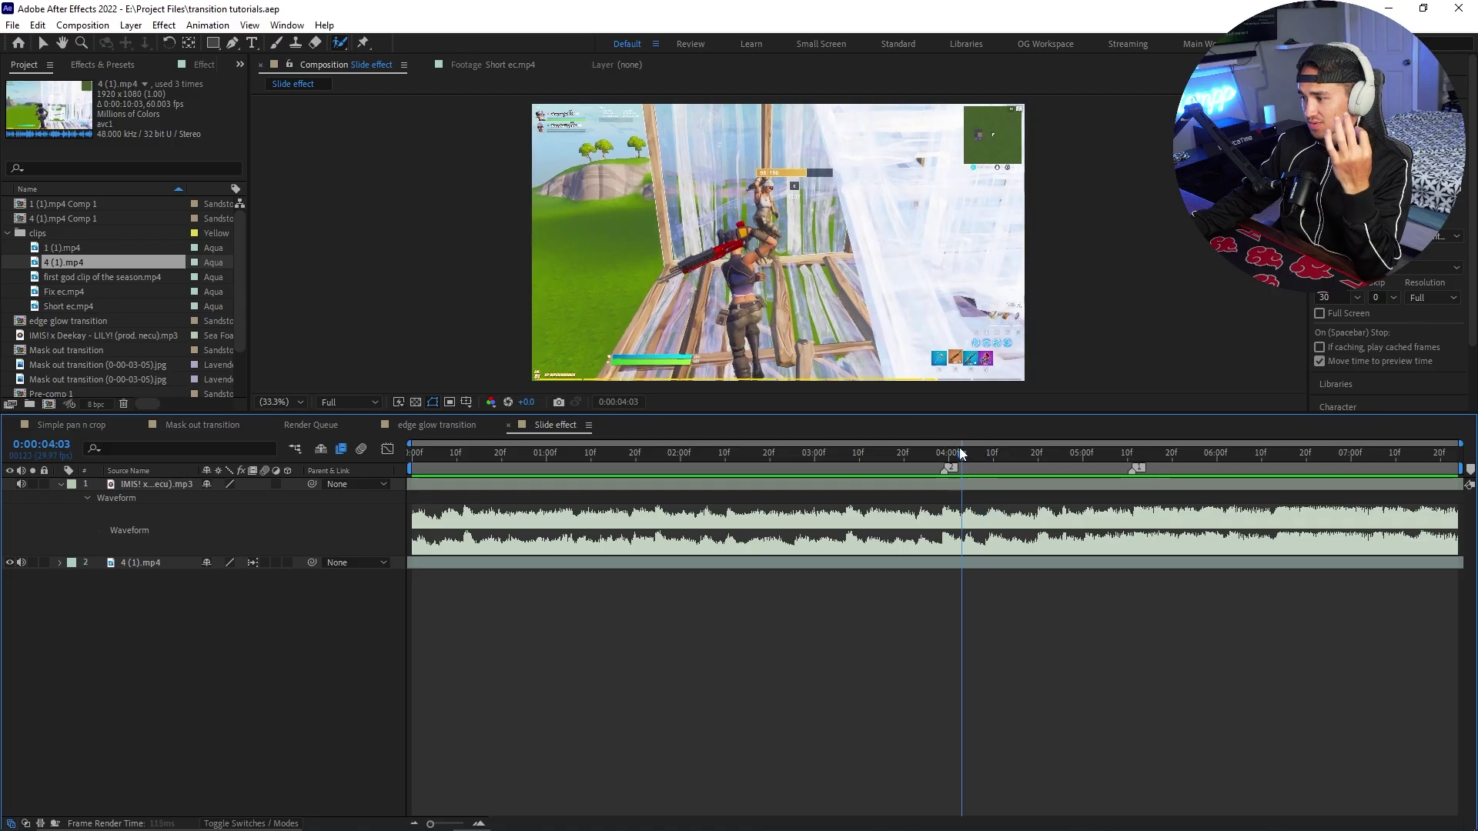
left_click_drag(960, 448, 945, 449)
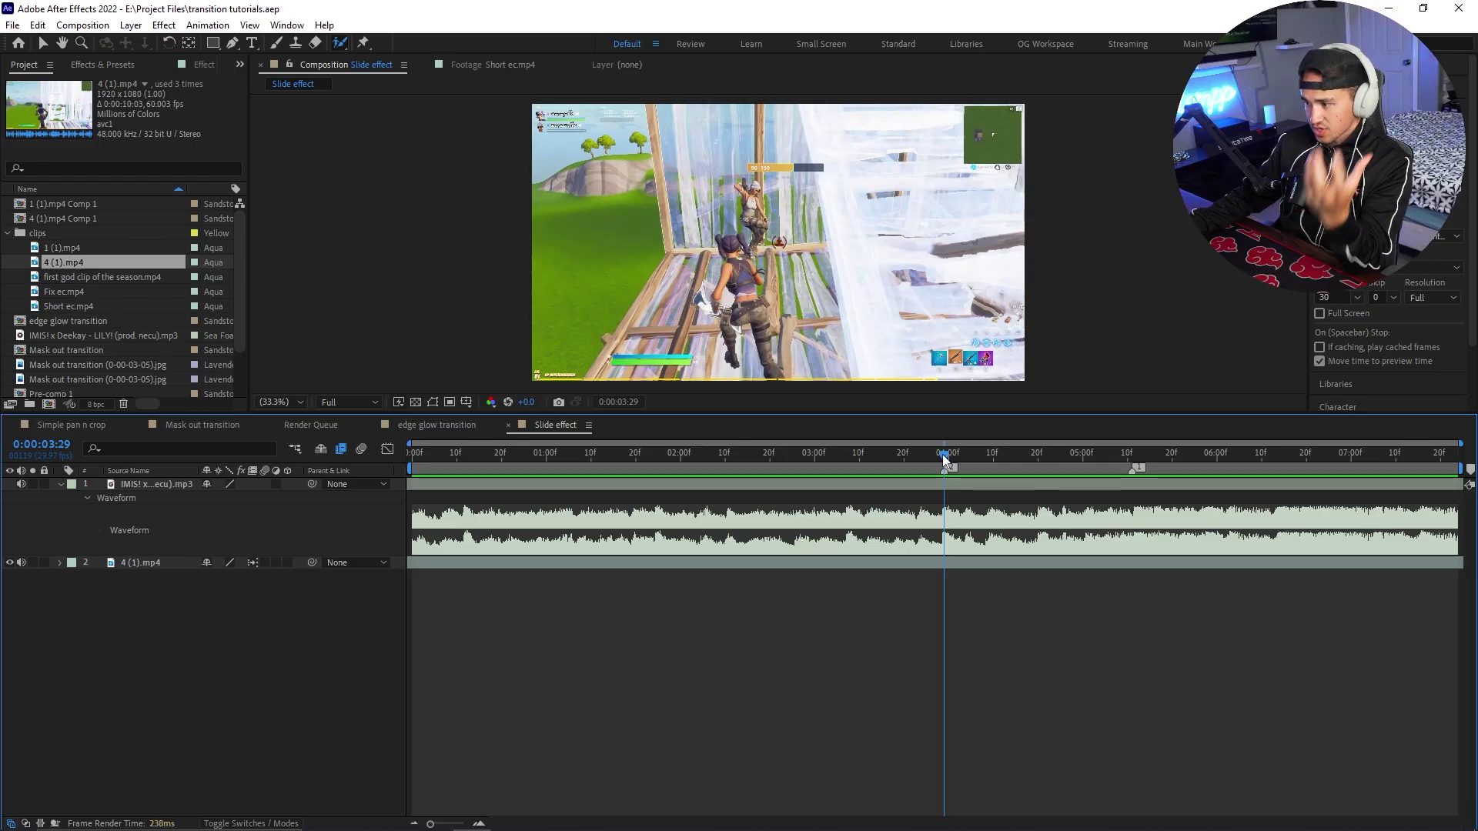
left_click_drag(945, 456, 1079, 454)
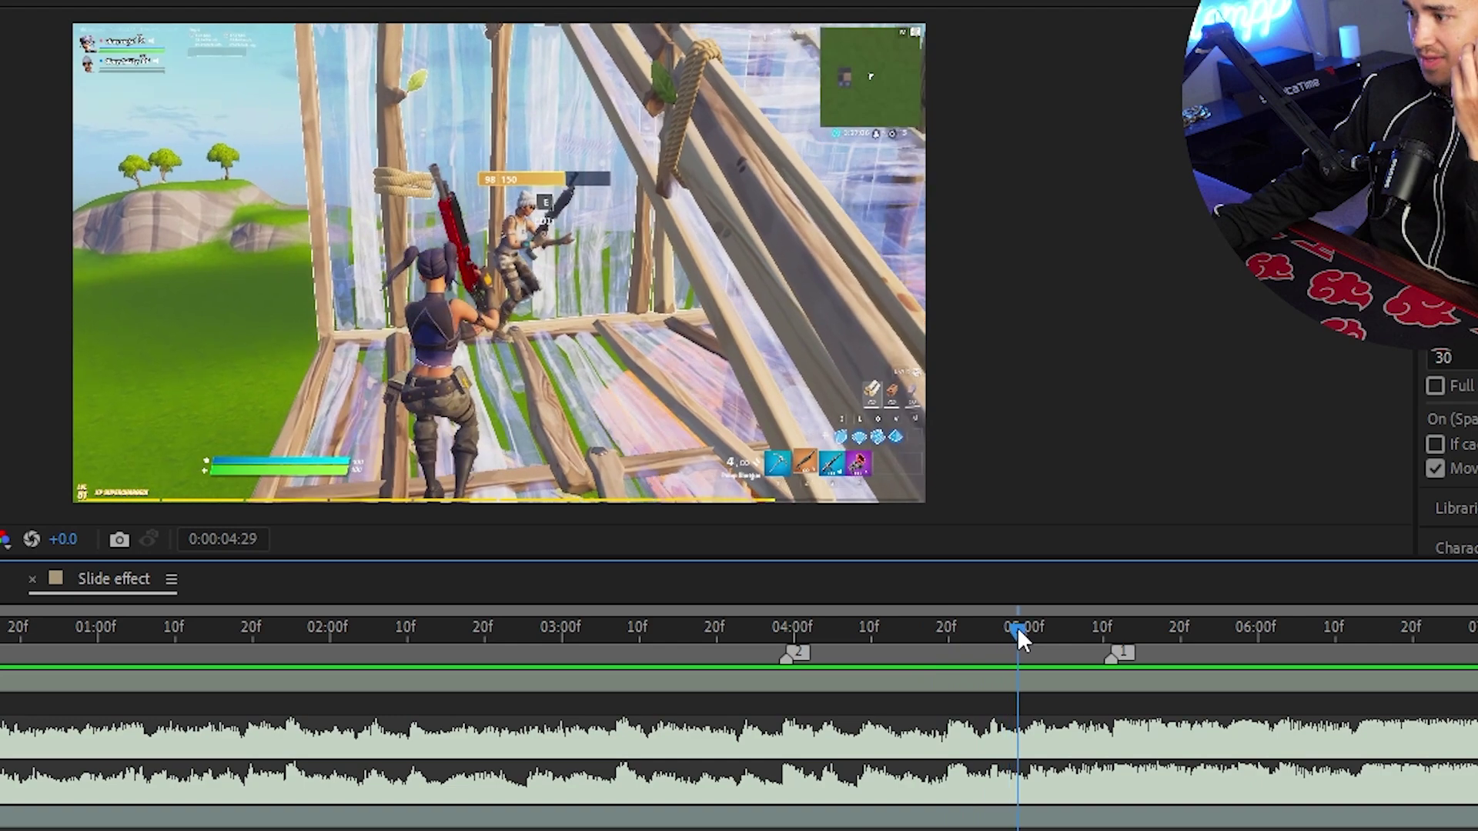
left_click_drag(1018, 627, 1042, 627)
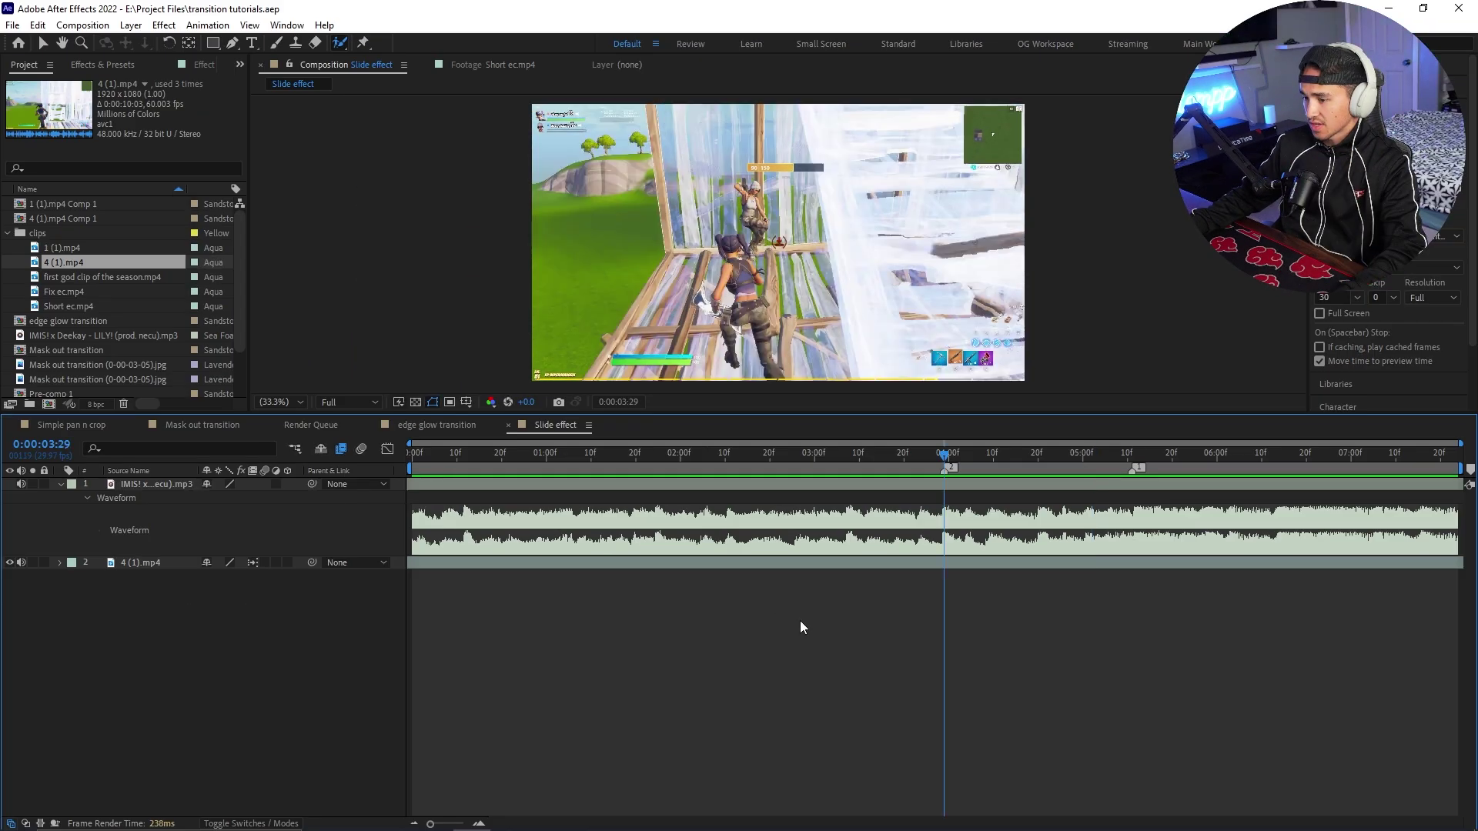
left_click(944, 564)
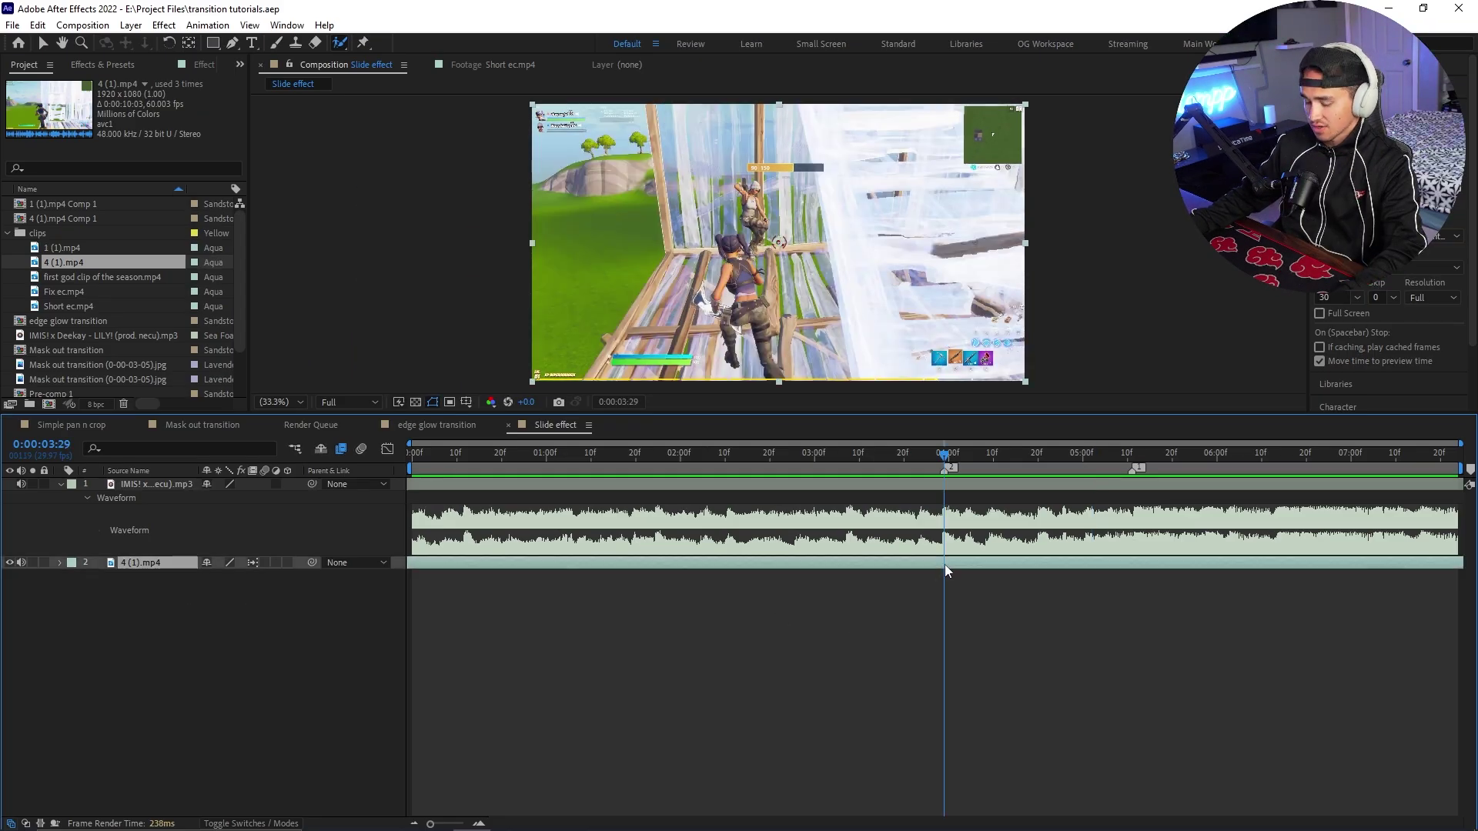
key("ctrl+shift+d")
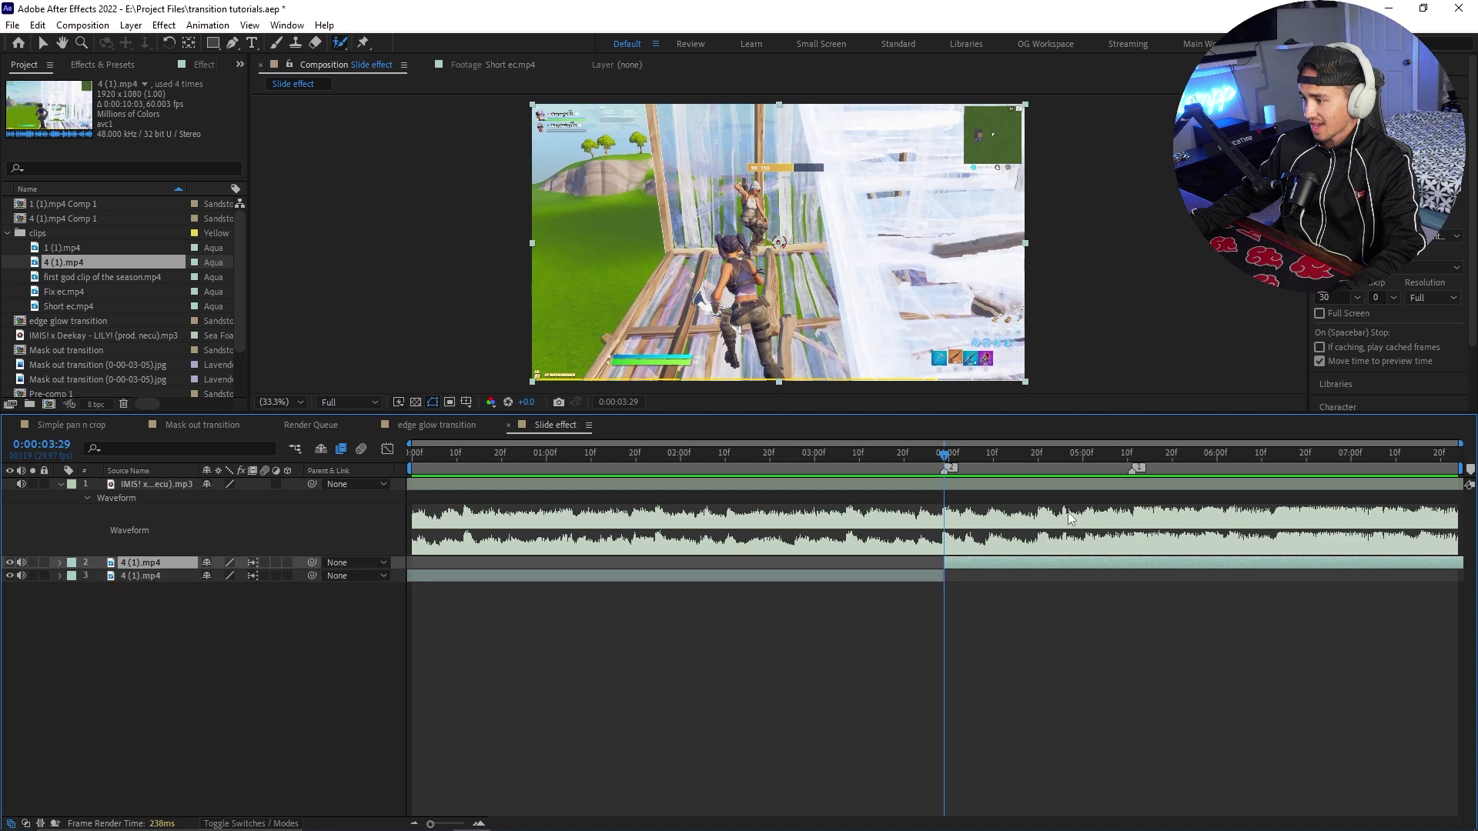
left_click(1130, 455)
key("ctrl+shift+d")
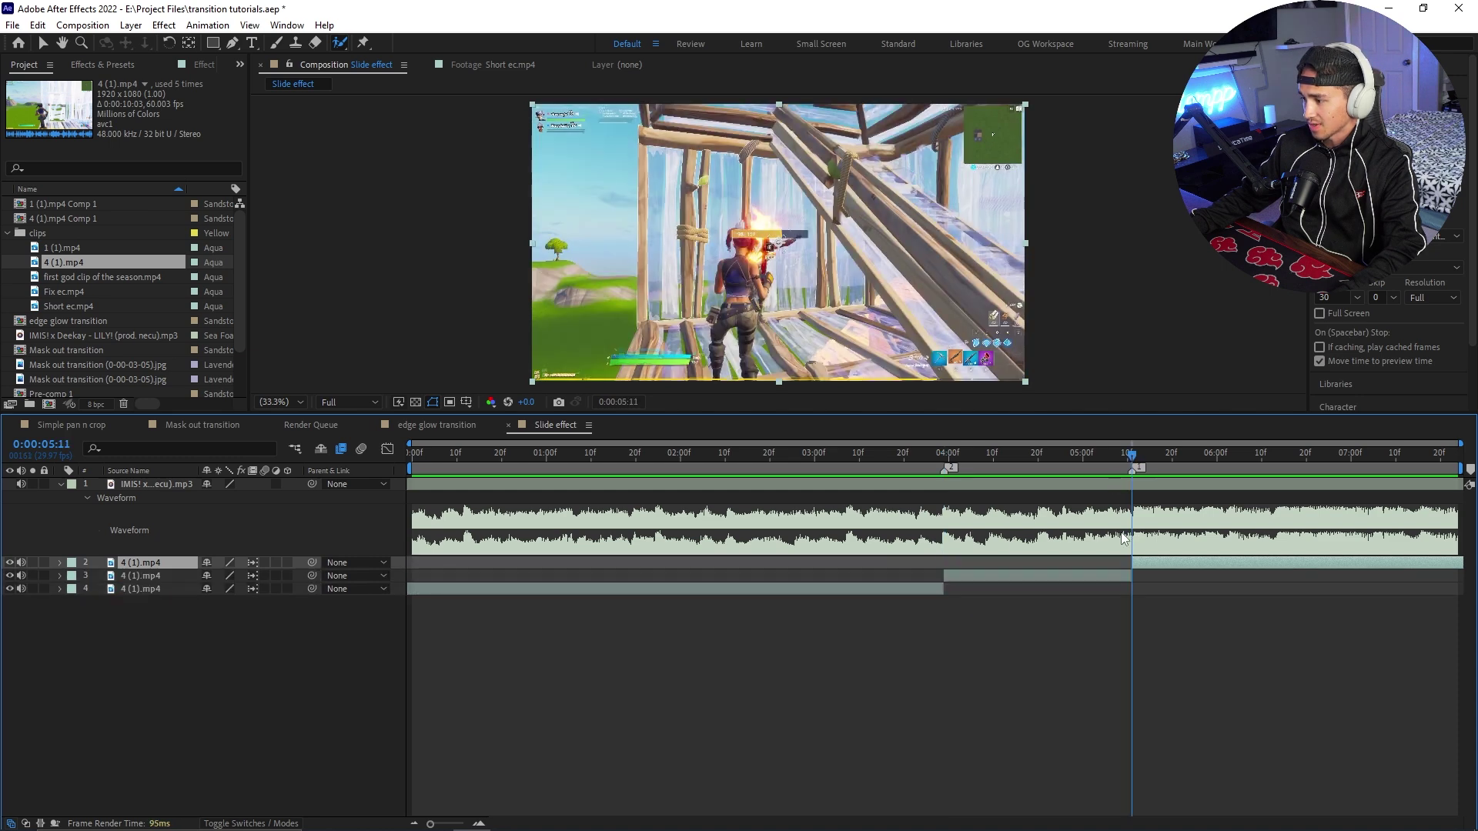
- Duplicate the 4 (1).mp4 segment that lies between the two markers
left_click(945, 455)
left_click(955, 576)
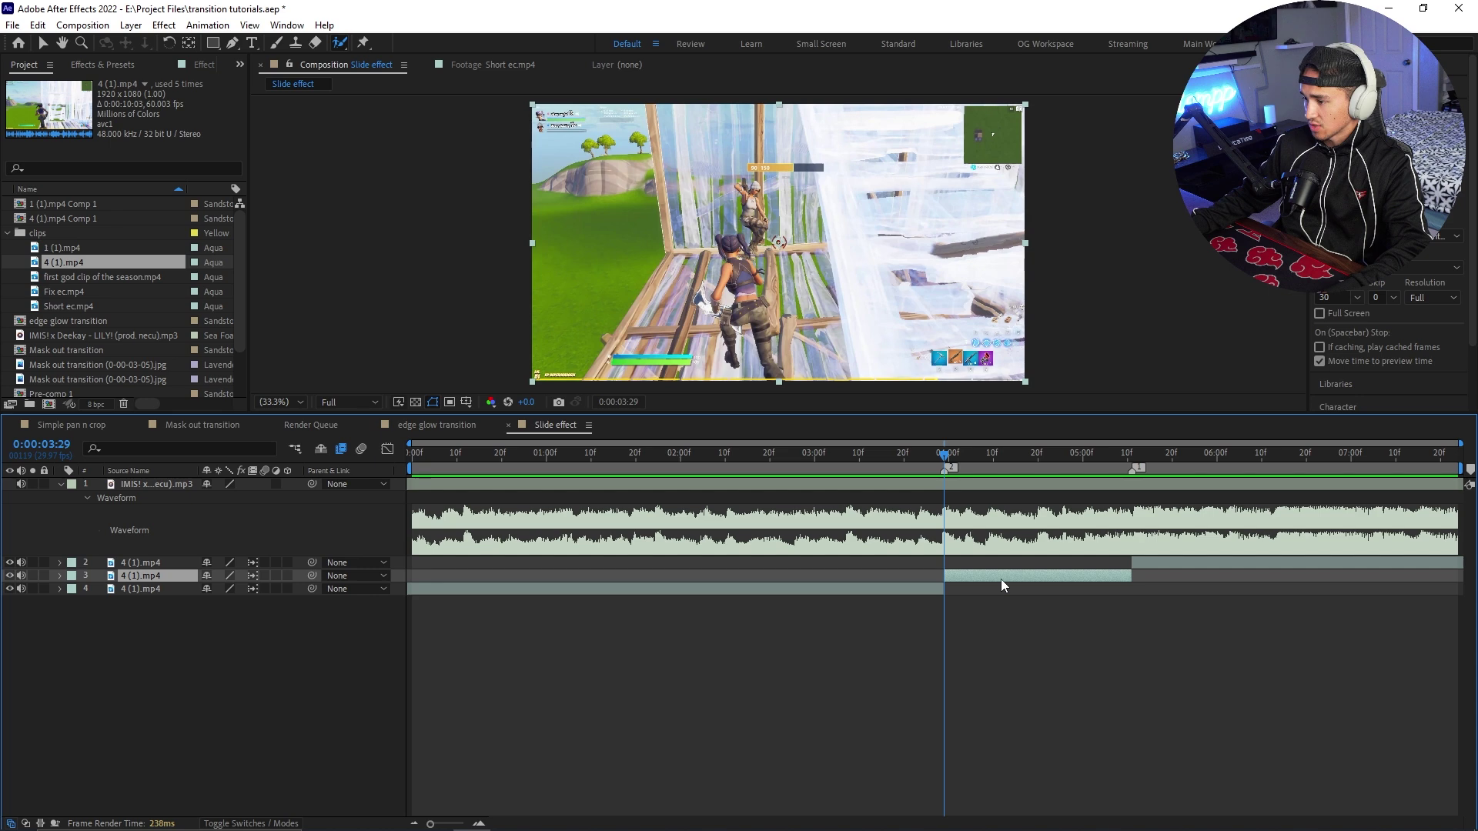
key("ctrl+c")
key("ctrl+v")
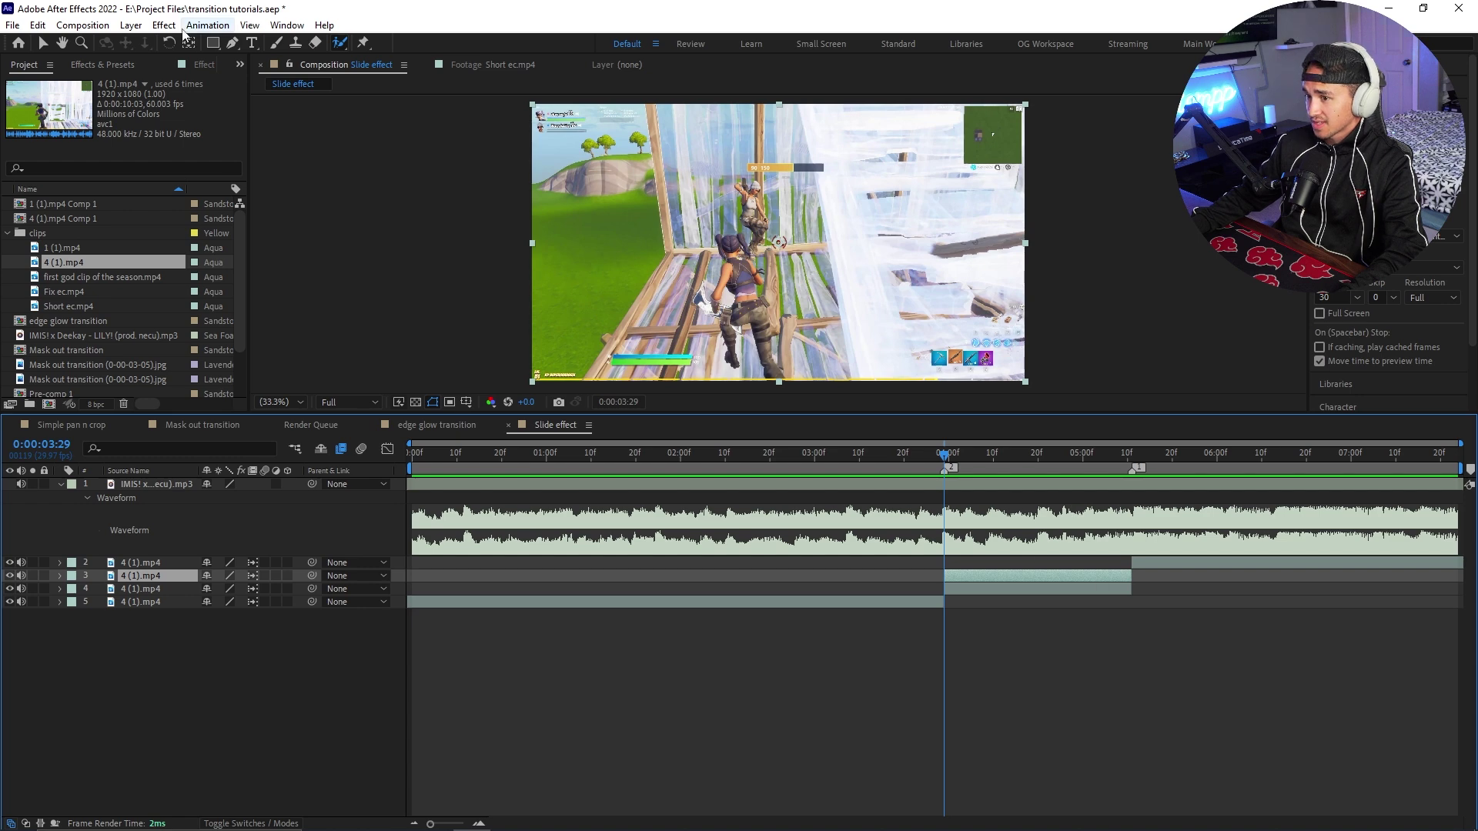
- Add a null object above the duplicated segments and trim it to span from 0:00:03:29 to 0:00:05:11
right_click(967, 638)
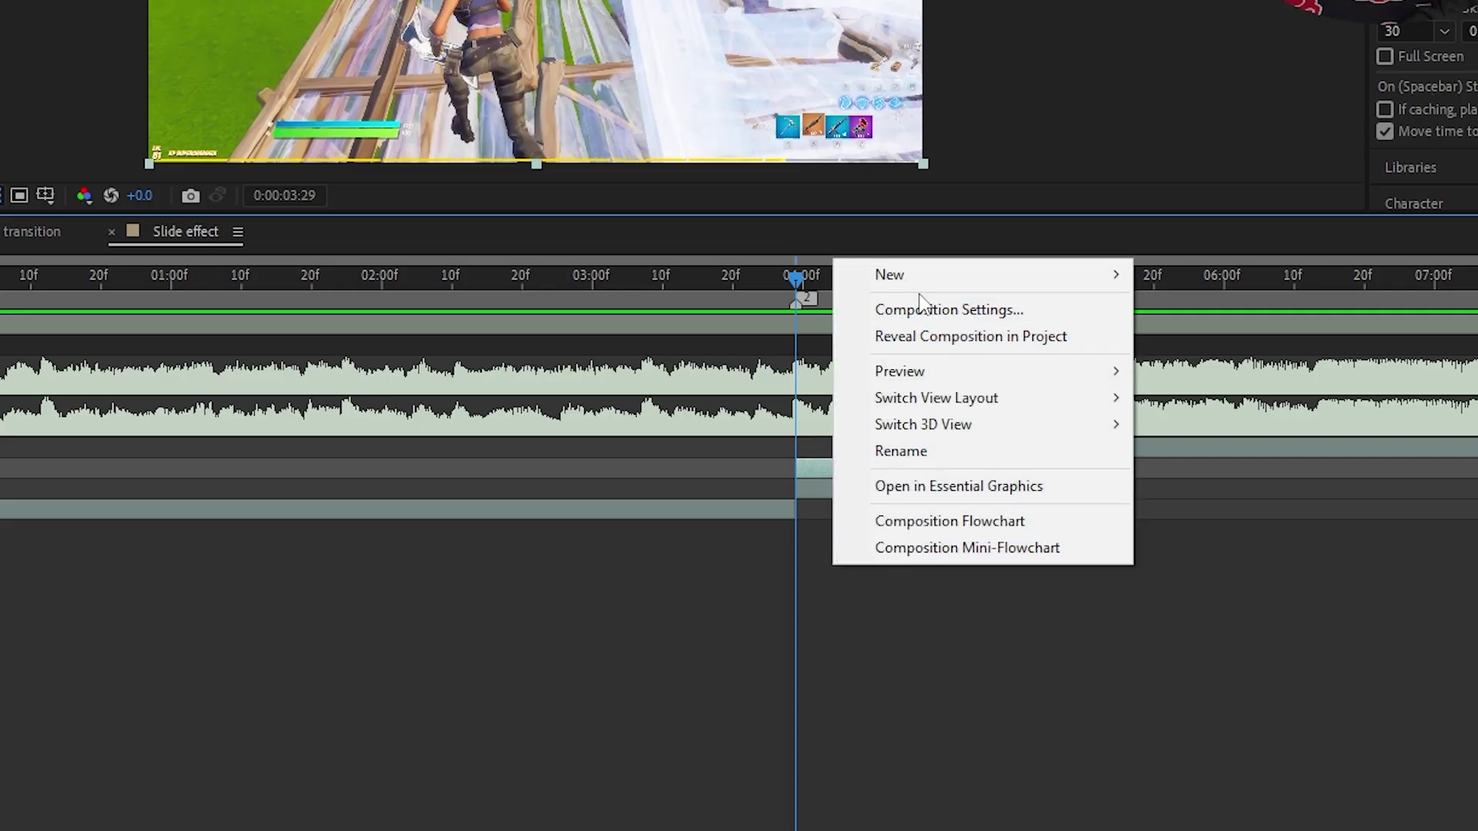
mouse_move(926, 285)
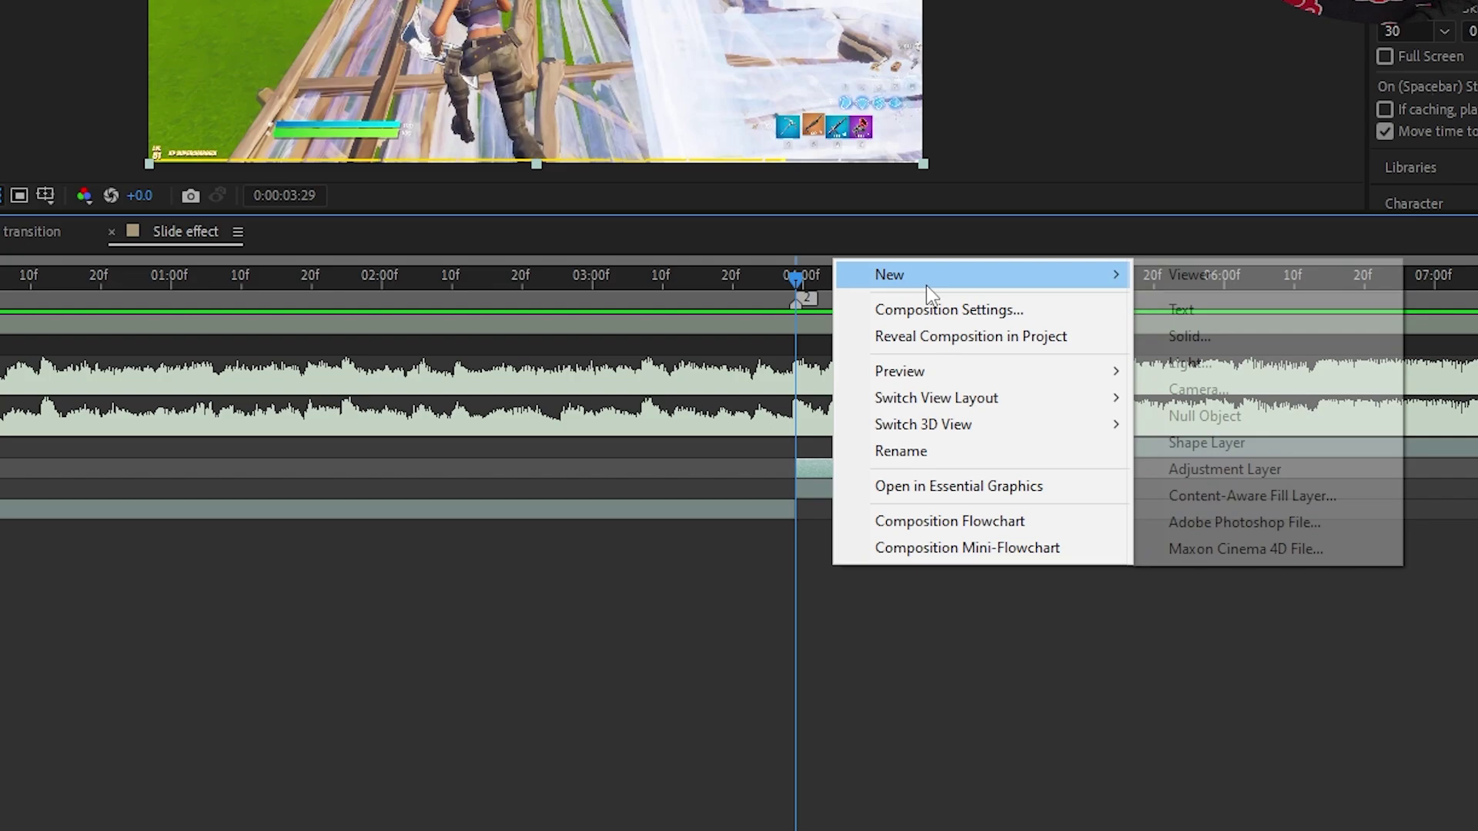
left_click(1226, 415)
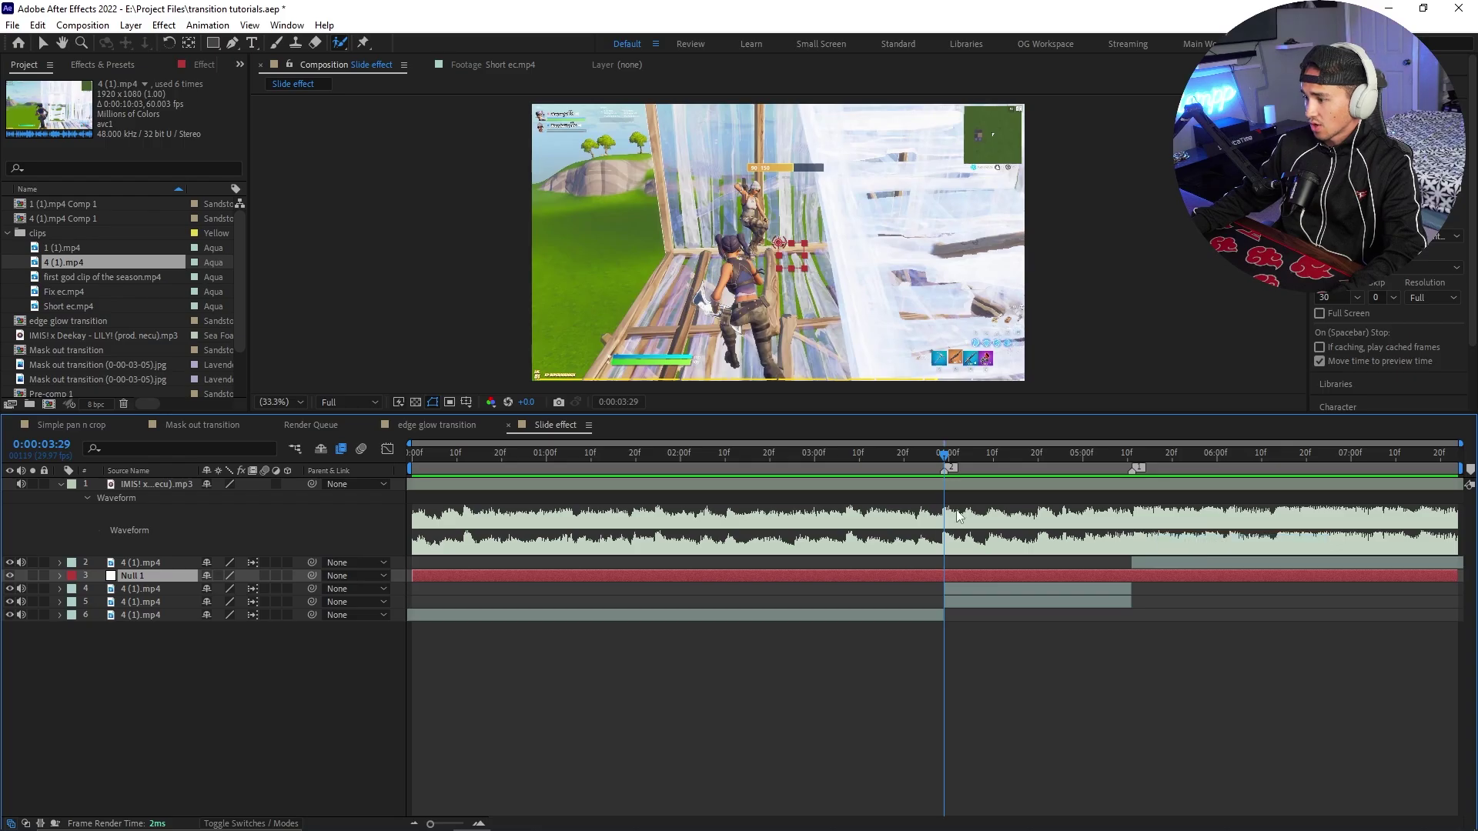
key("alt+bracketleft")
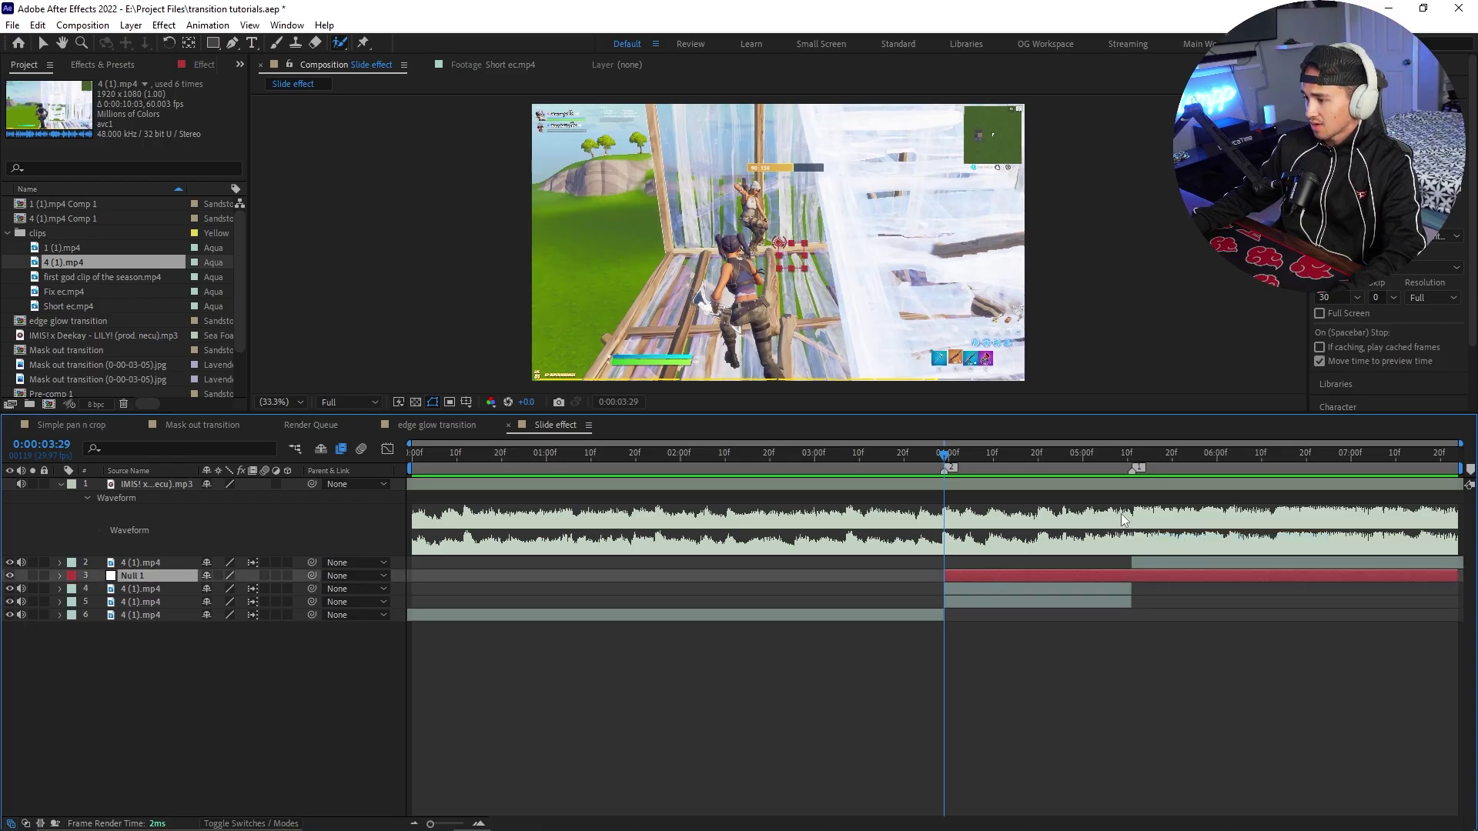
left_click(1129, 457)
key("alt+bracketright")
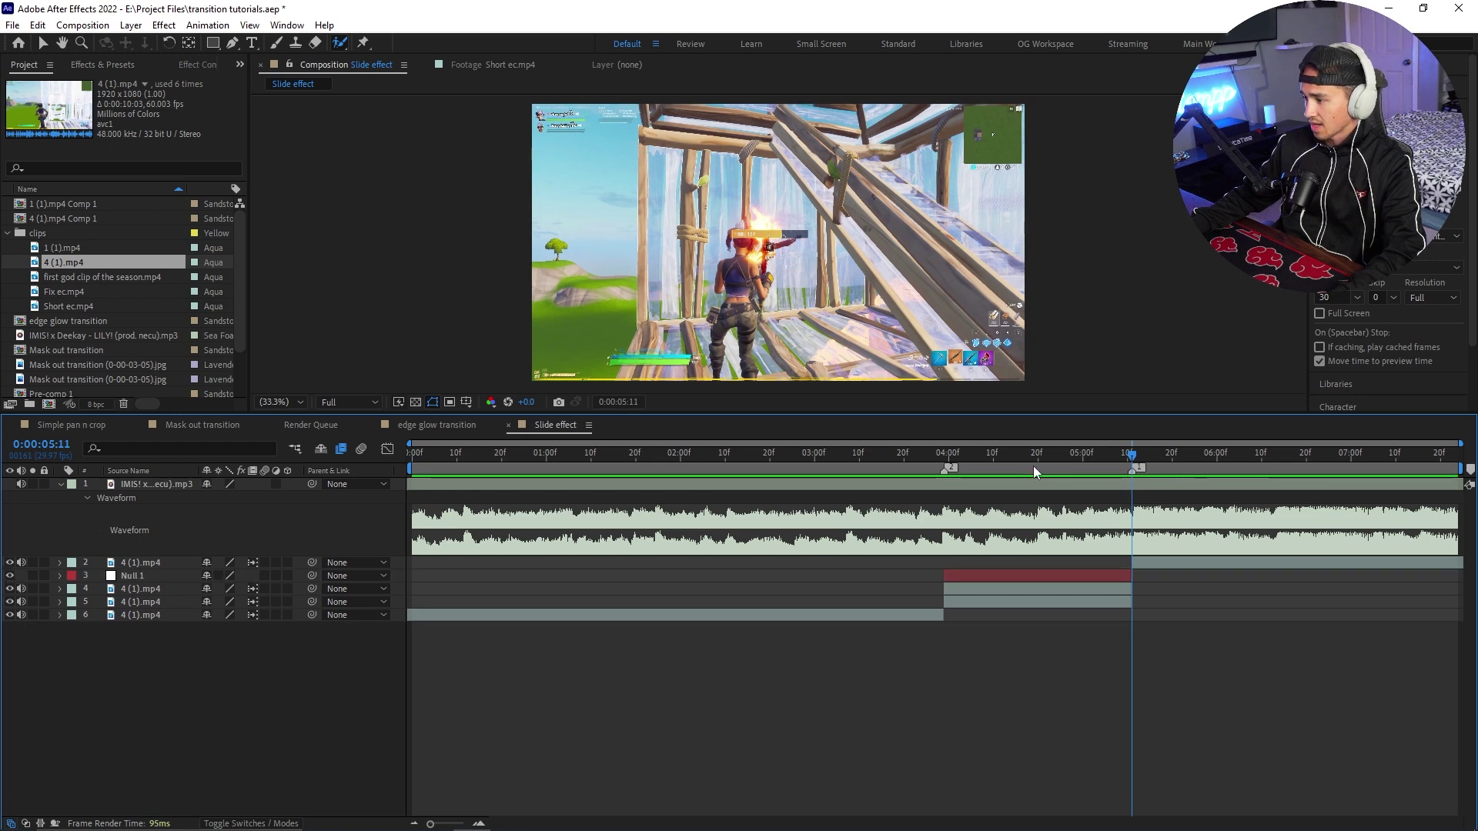
- Pre-compose the null with the upper copy of the middle segment, moving all attributes into the new composition
left_click(983, 458)
left_click_drag(395, 574, 388, 588)
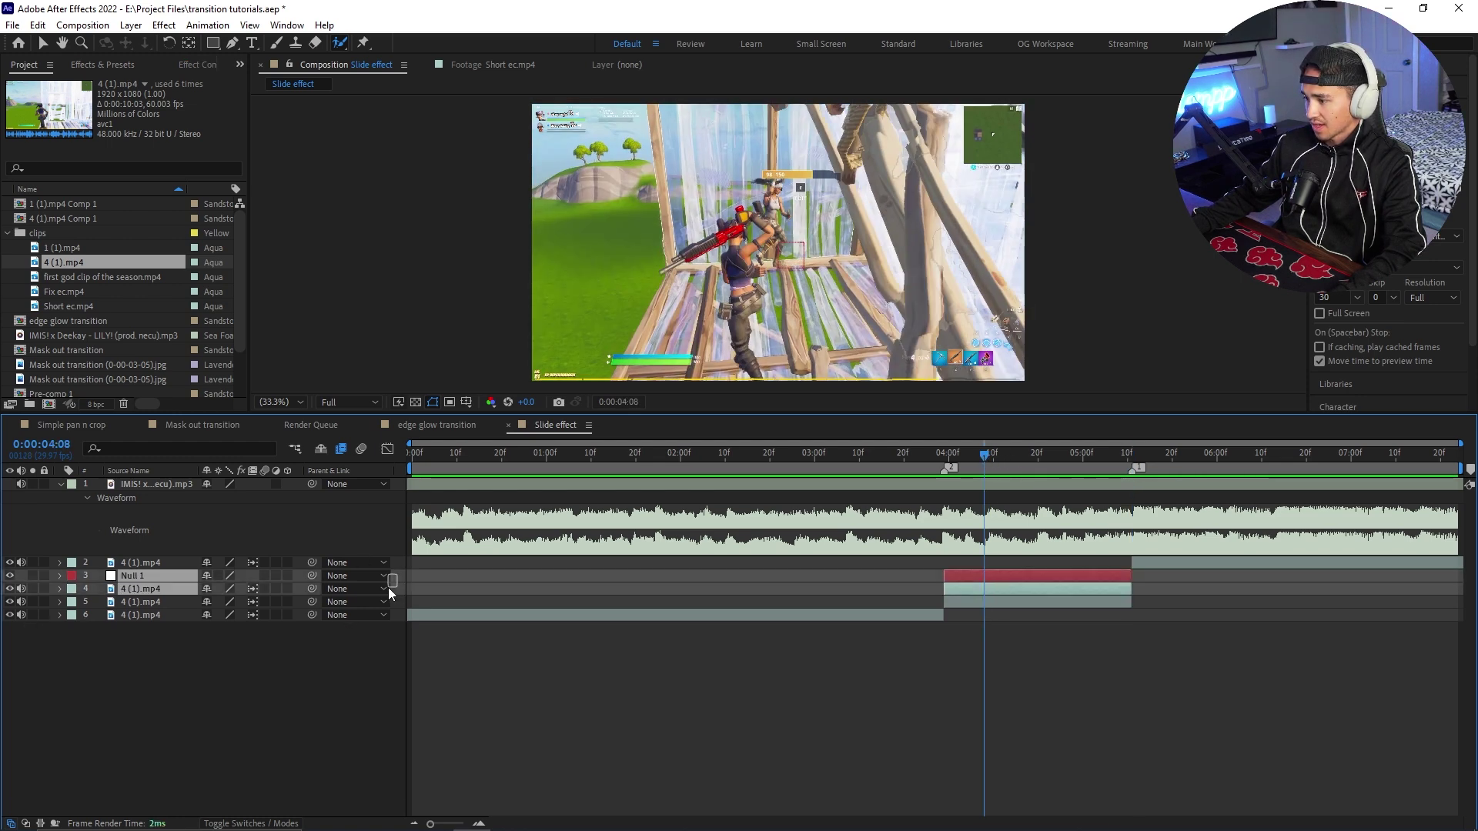
right_click(967, 581)
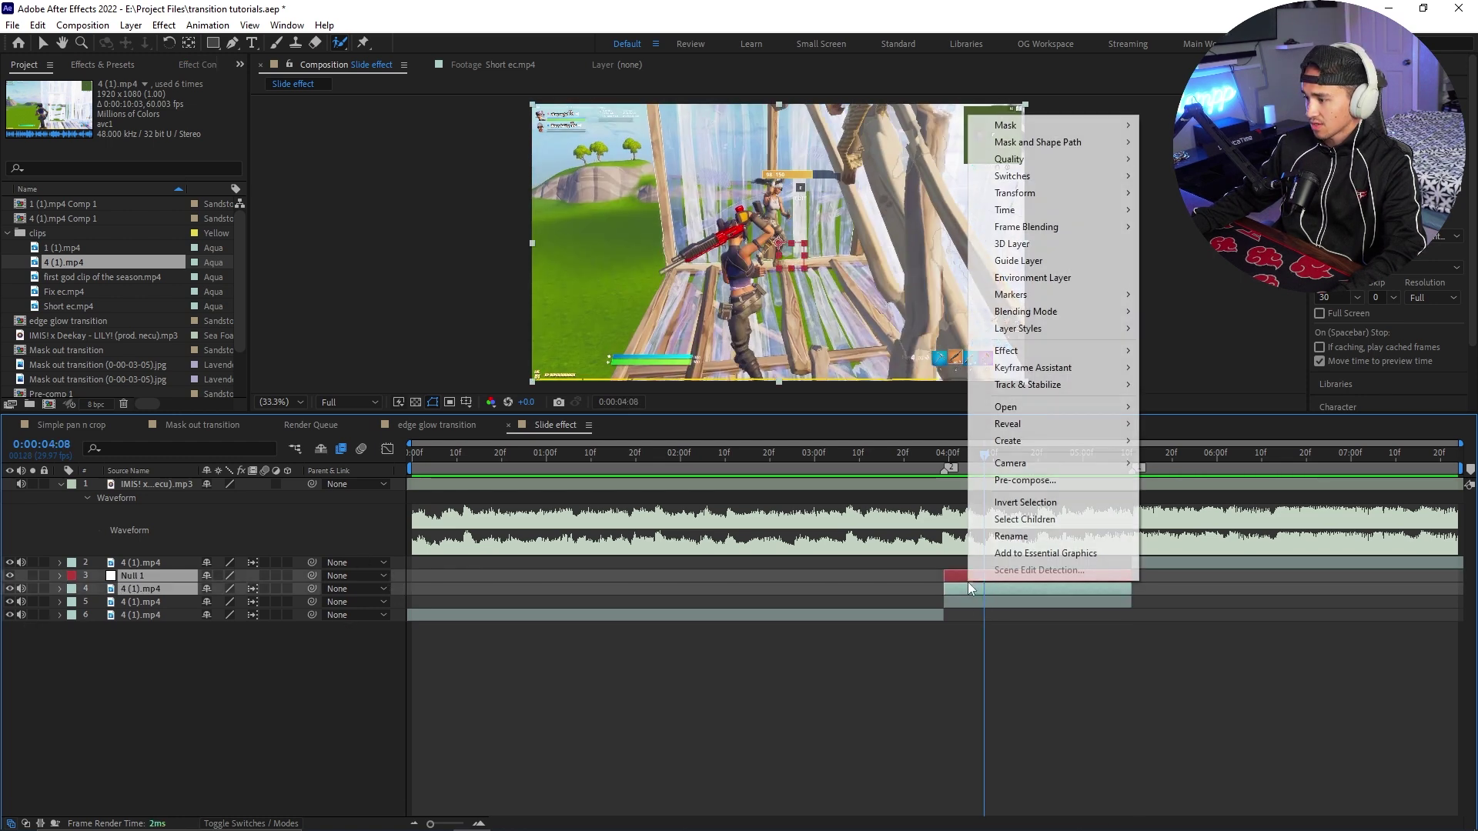
left_click(1018, 479)
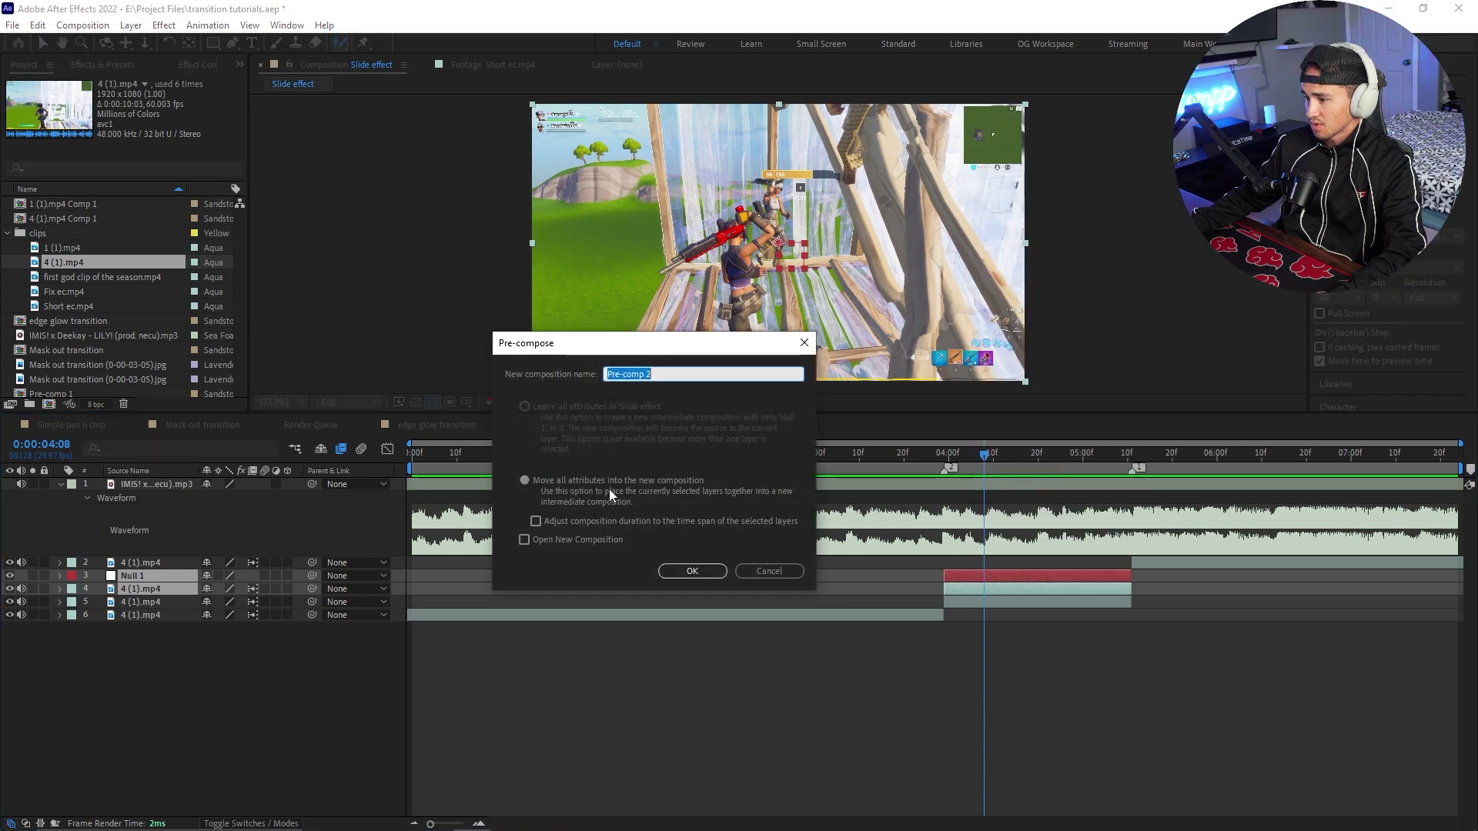
left_click(693, 571)
- Trim the pre-comp so it only covers the section between marker 2 and marker 1
left_click(947, 463)
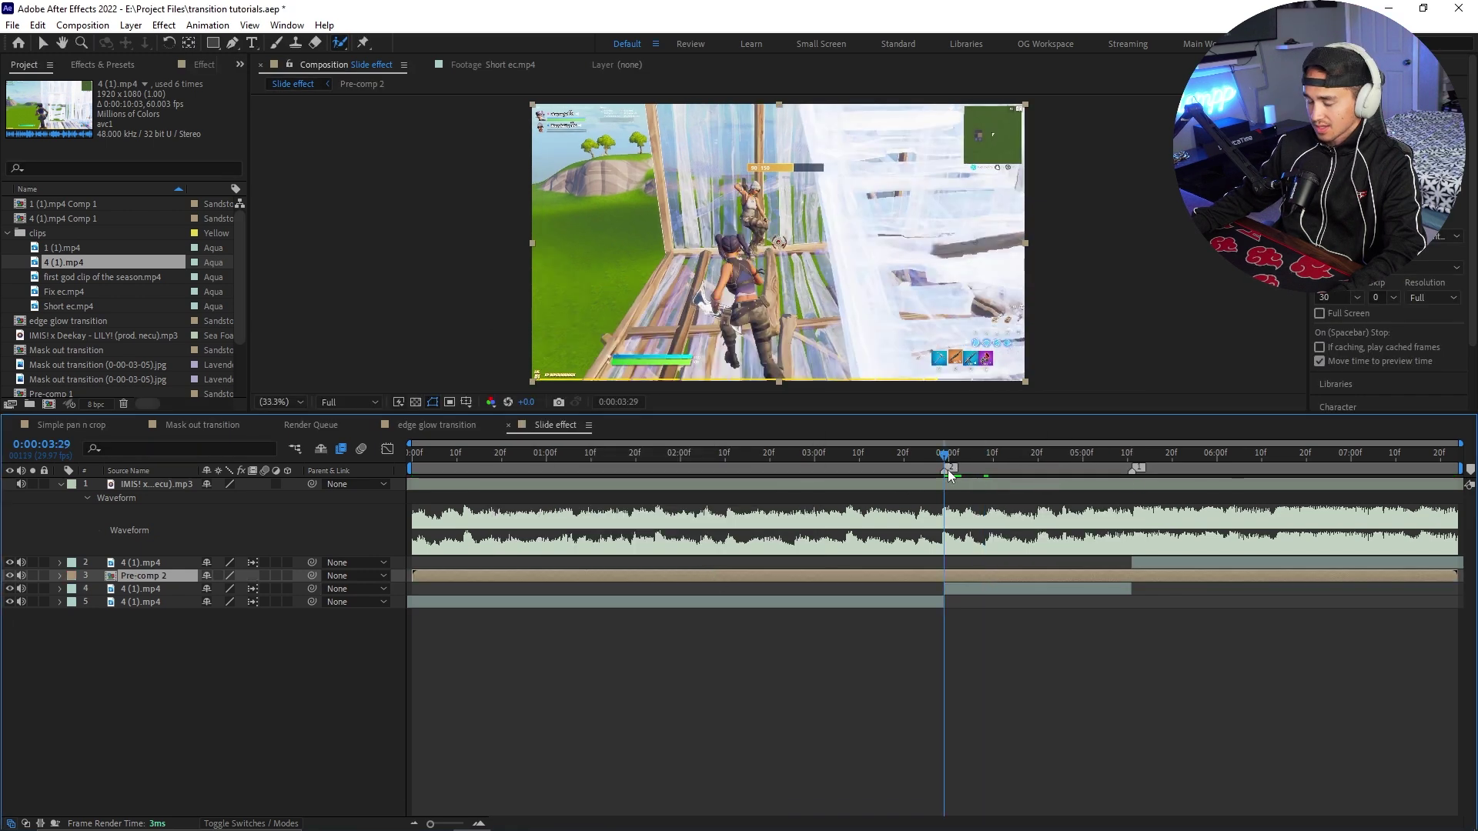
key("ctrl+shift+d")
left_click(909, 591)
left_click_drag(945, 455, 1131, 455)
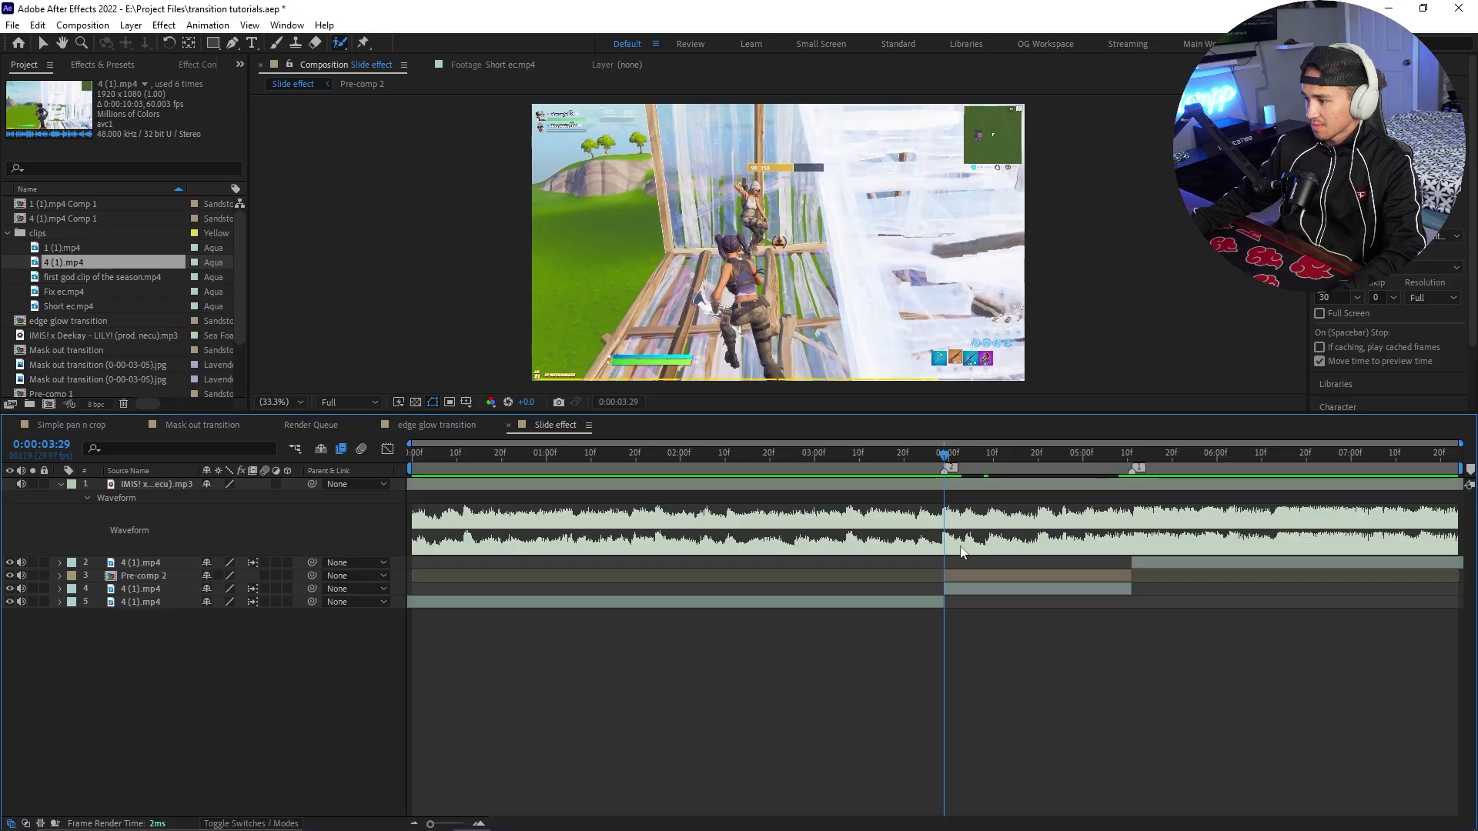
- Open Pre-comp 2 in its own layer view and start a Roto Brush selection of the character, subtracting the background beside her shoulder
left_click(962, 575)
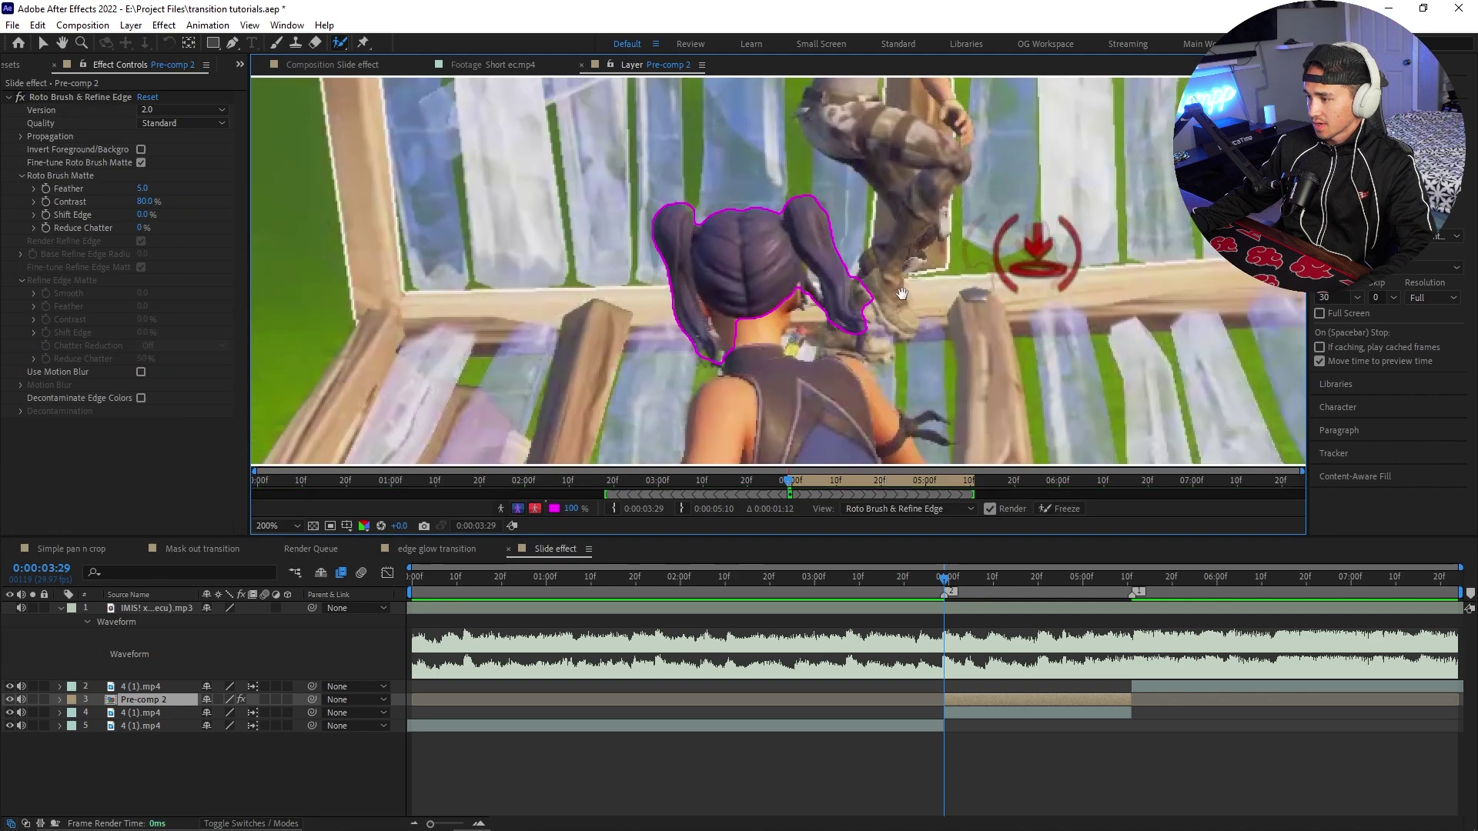
scroll(917, 214, "up", 3)
left_click_drag(825, 161, 769, 271)
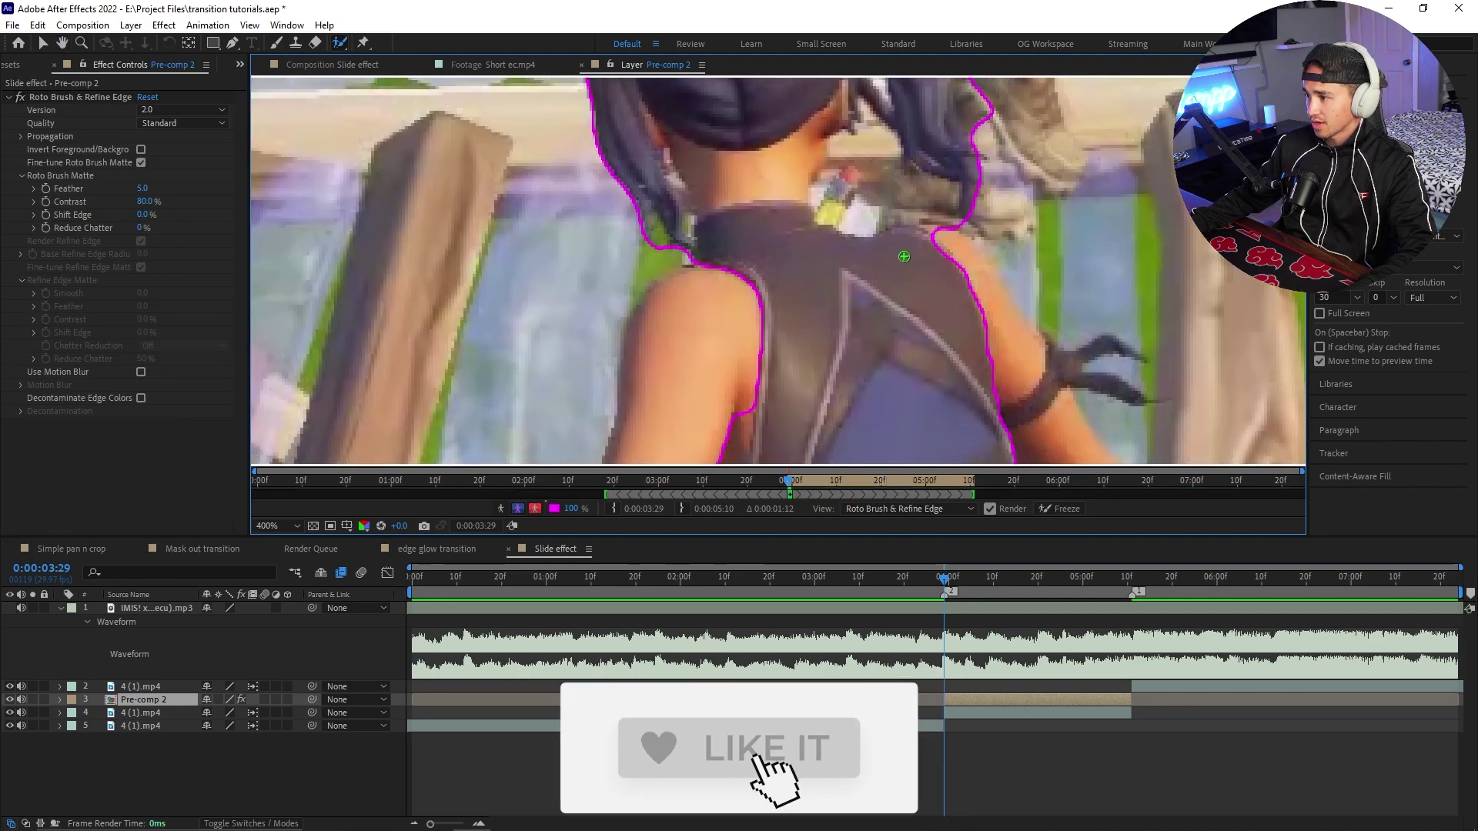
mouse_move(962, 211)
left_mouse_down()
mouse_move(891, 198)
mouse_move(878, 149)
mouse_move(860, 143)
mouse_move(822, 199)
left_mouse_up()
scroll(840, 291, "down", 2)
scroll(847, 265, "up", 1)
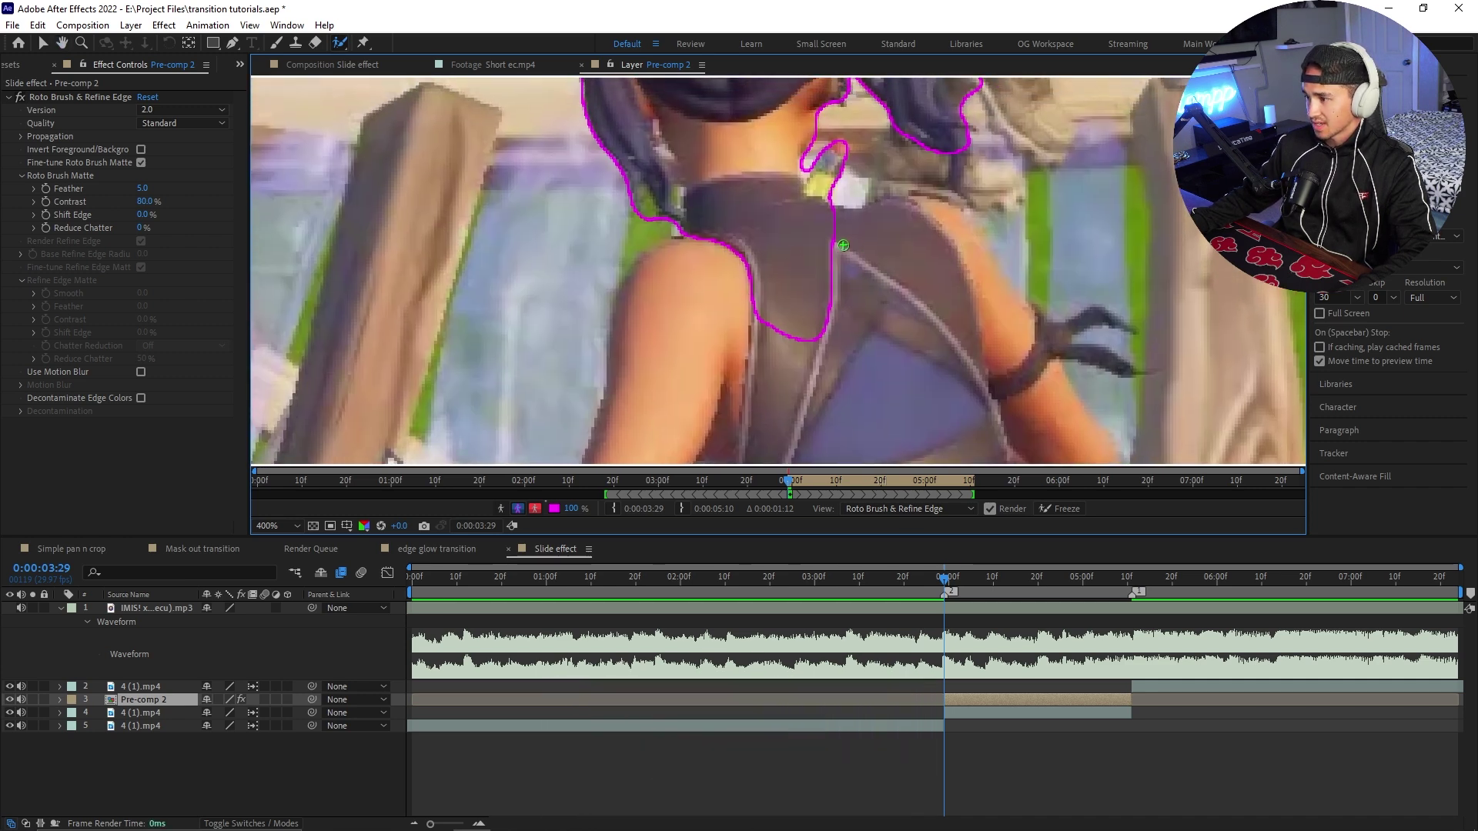
- Refine the Roto Brush outline at 0:00:03:29, adding the shoulders and arms and removing background until the character is outlined
left_click_drag(846, 229, 960, 249)
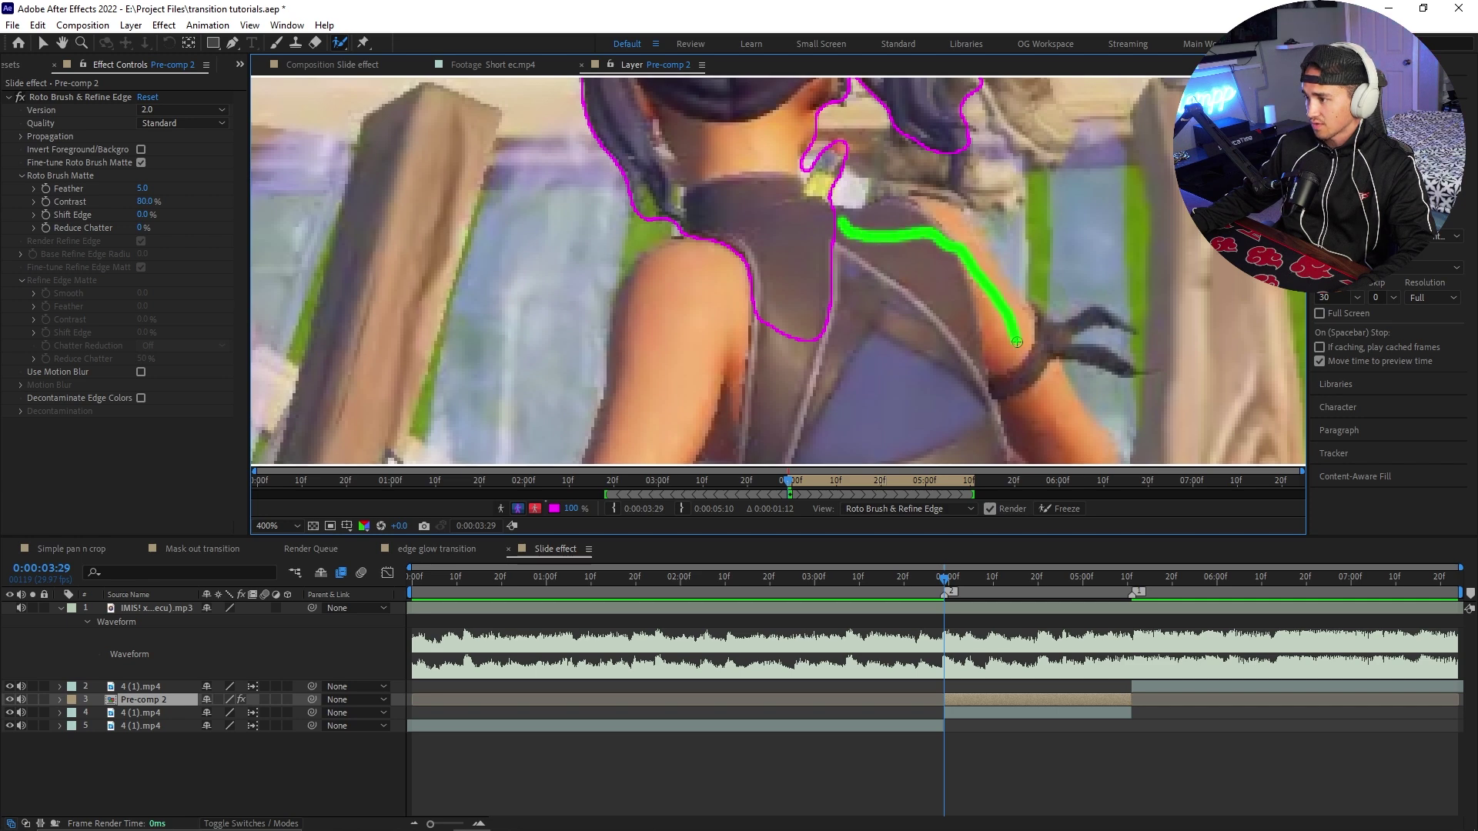
left_click_drag(1016, 341, 1016, 344)
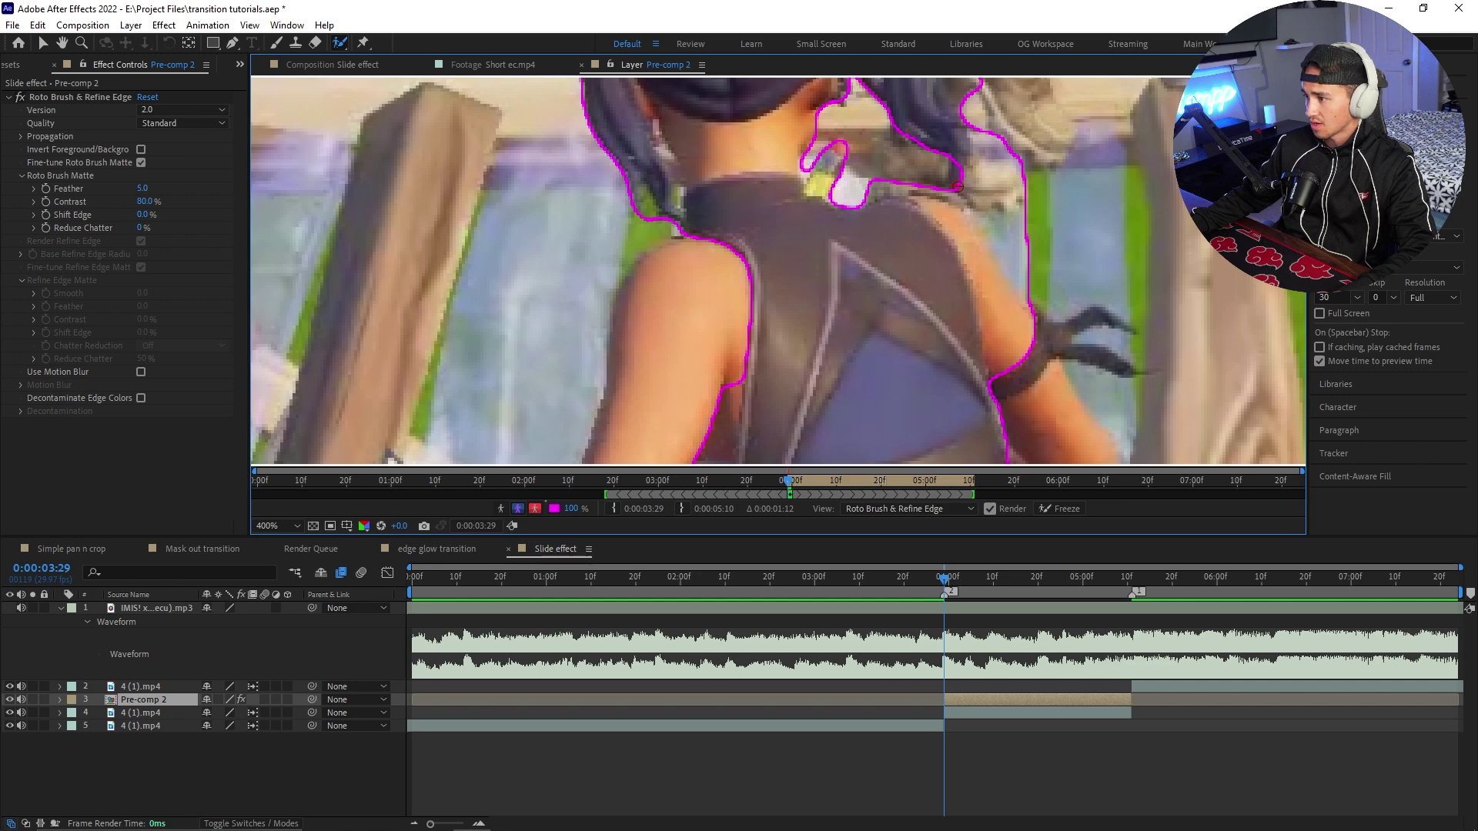
left_click_drag(991, 202, 1040, 270, "alt")
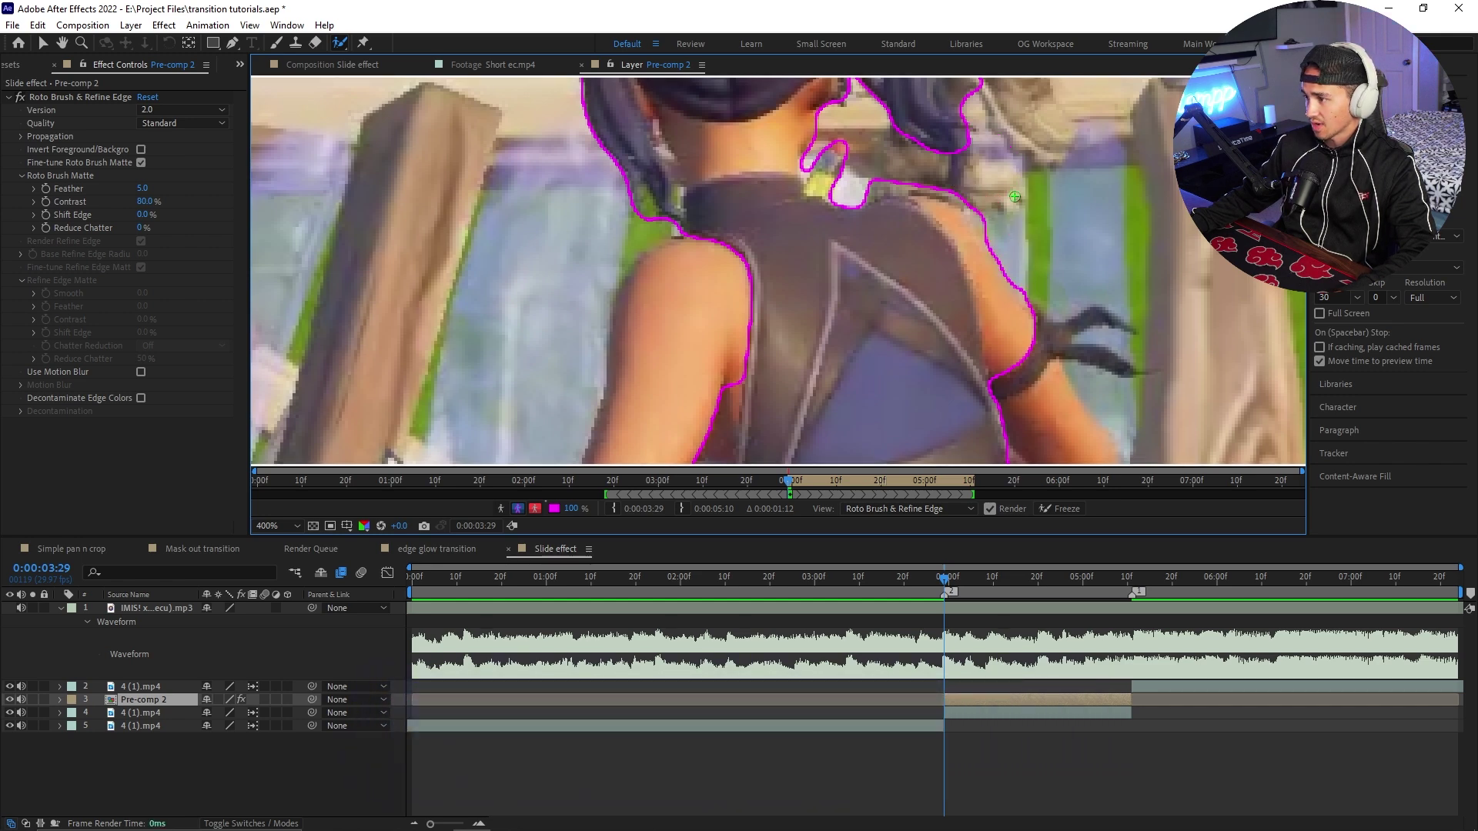
scroll(1014, 198, "up", 3)
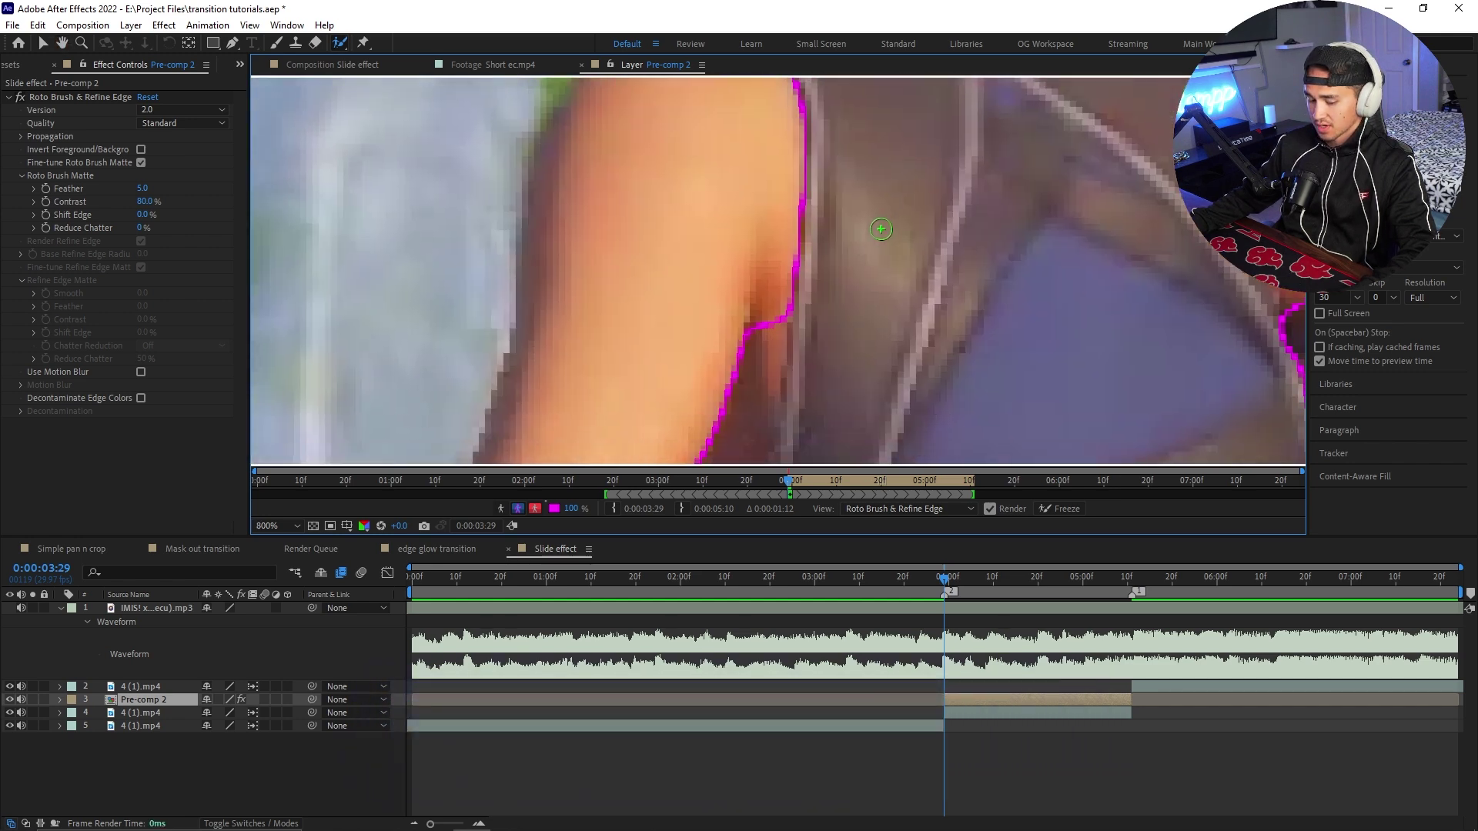
scroll(882, 228, "down", 2)
left_click_drag(810, 275, 832, 275, "ctrl")
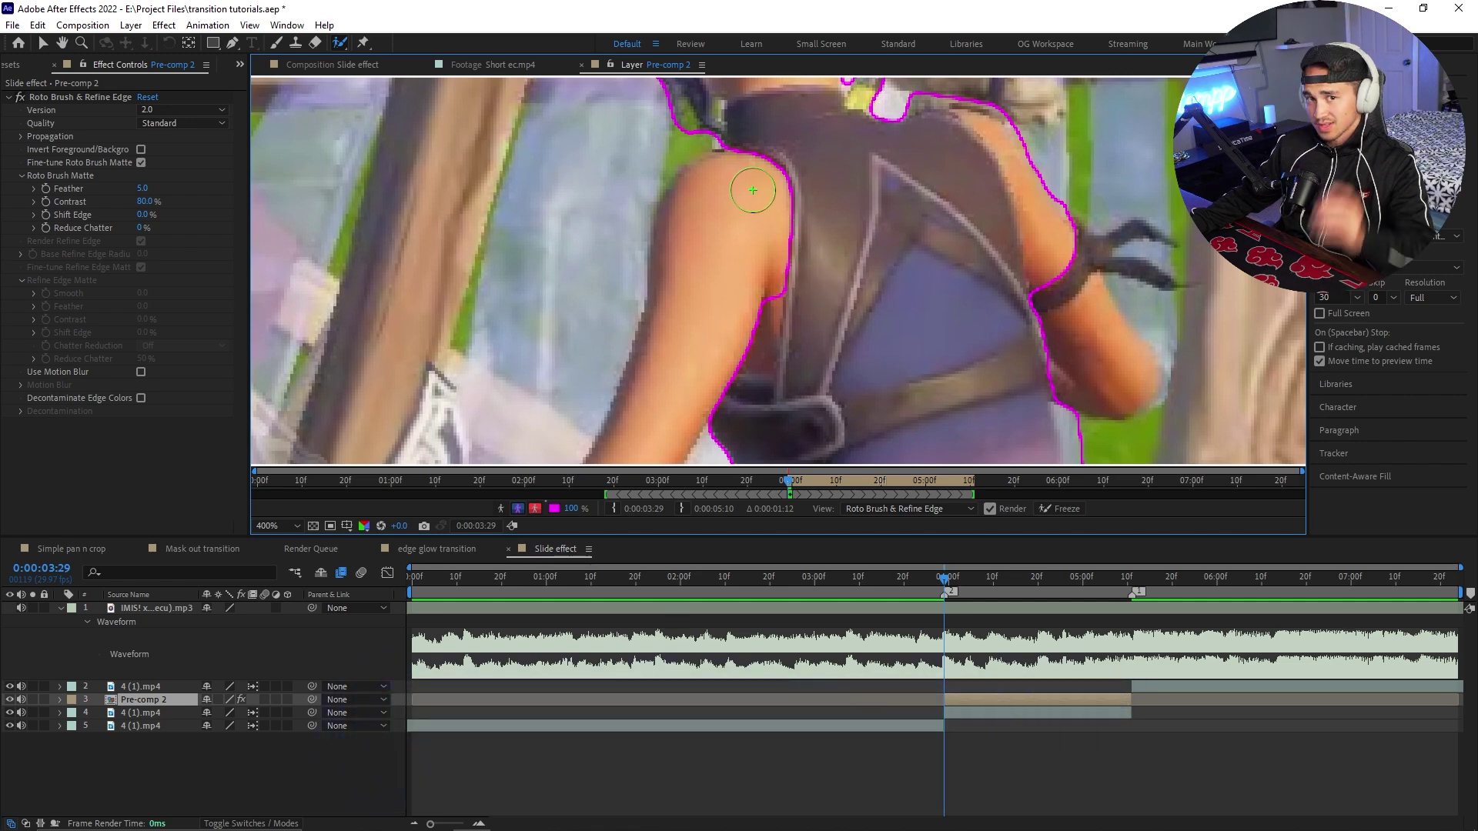
left_click_drag(746, 165, 709, 257)
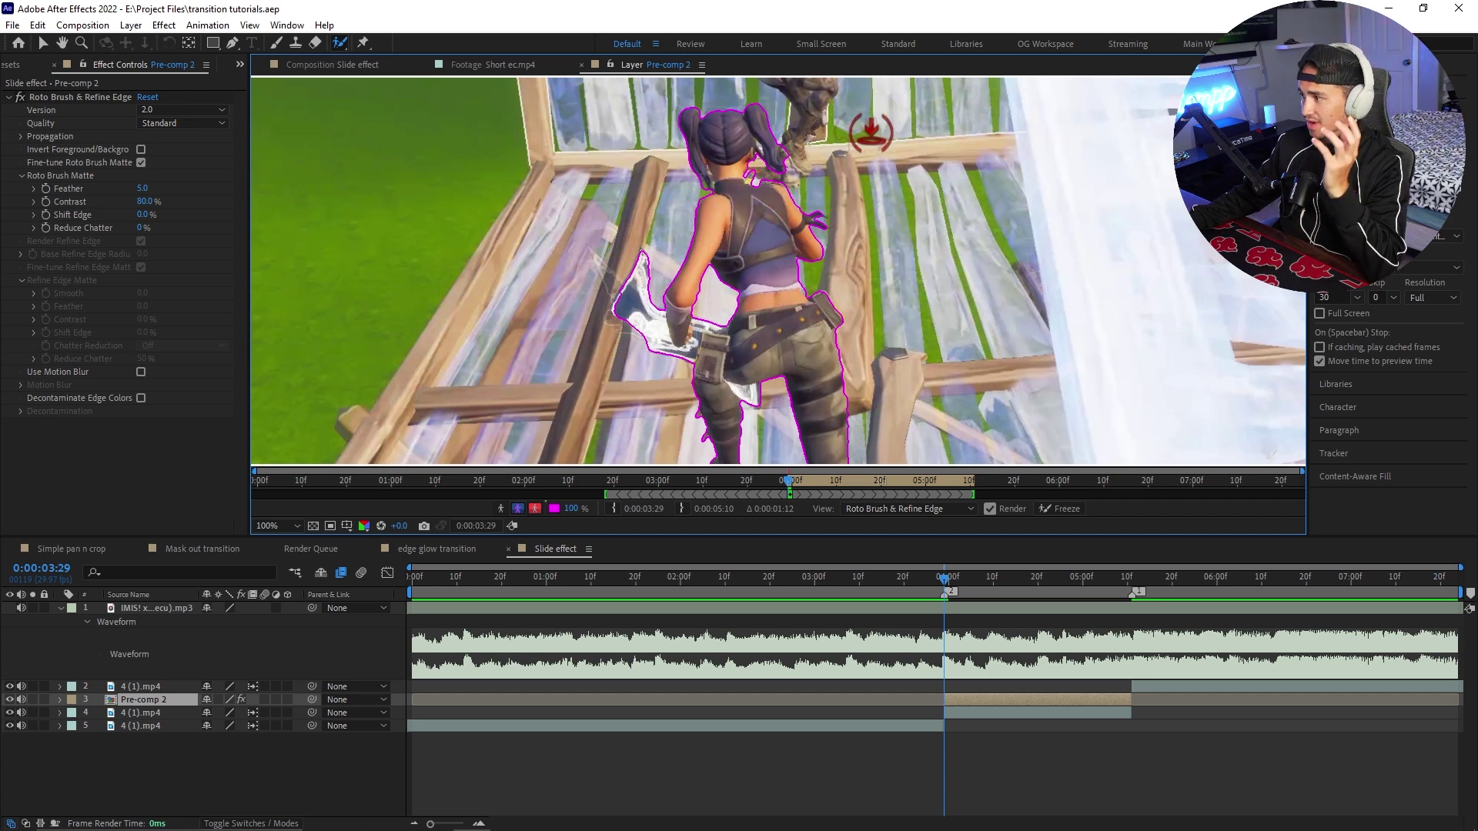
- Advance through the following frames from 0:00:04:00, correcting the Roto Brush outline around the character's neck, arms and weapon
key("Page_Down")
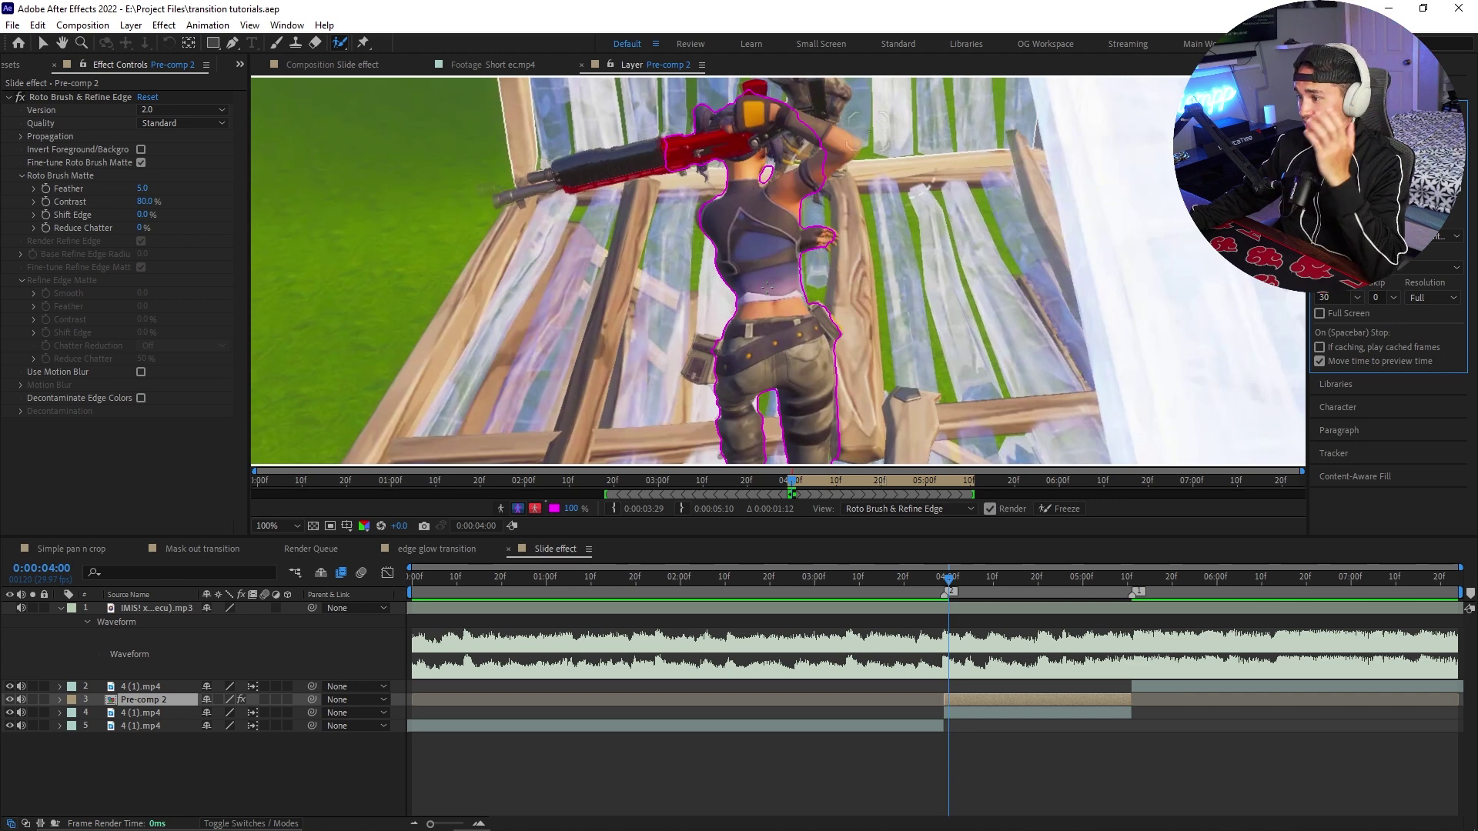
left_click_drag(742, 363, 773, 324)
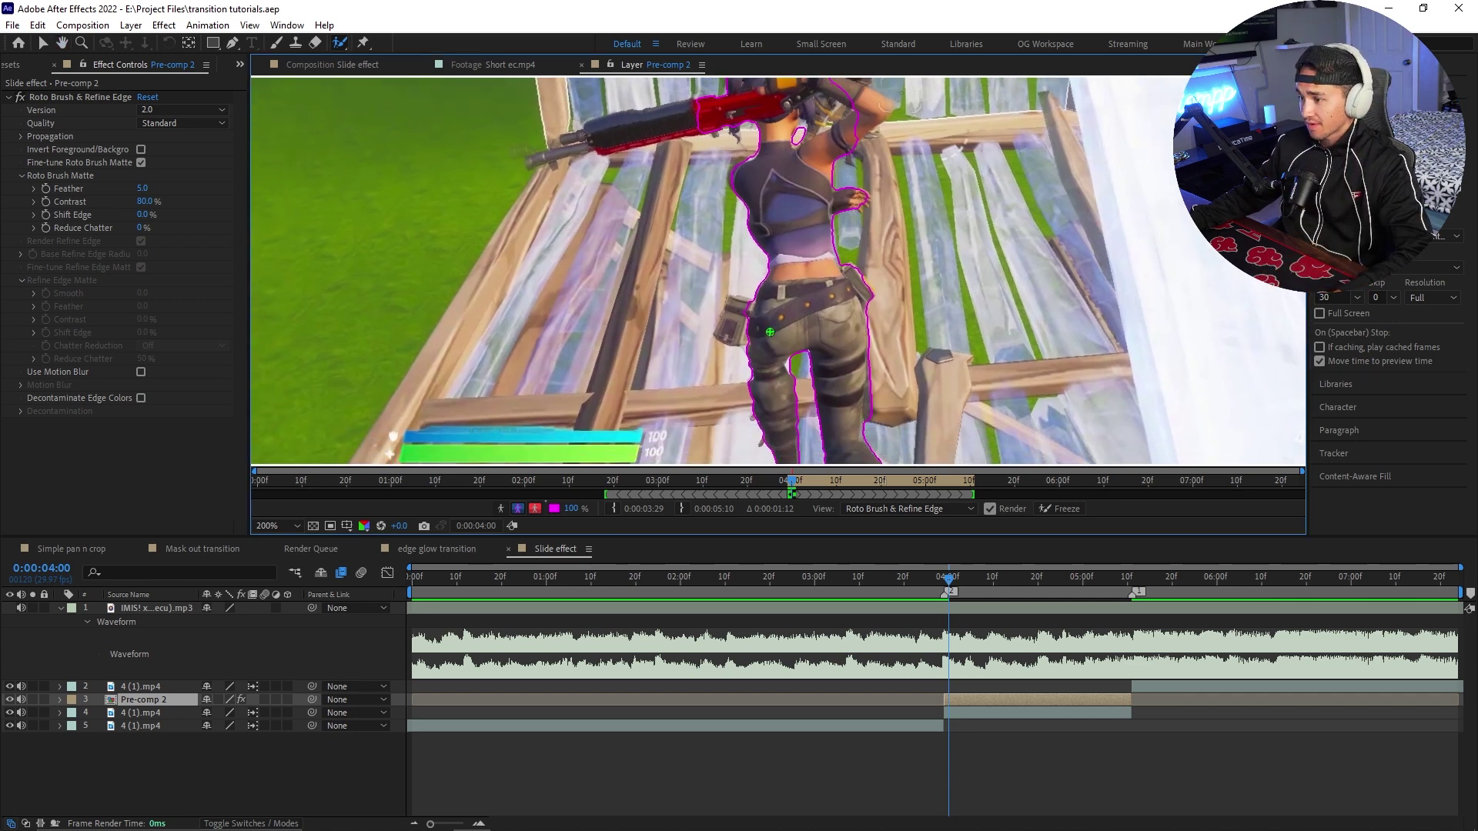
scroll(768, 331, "up", 2)
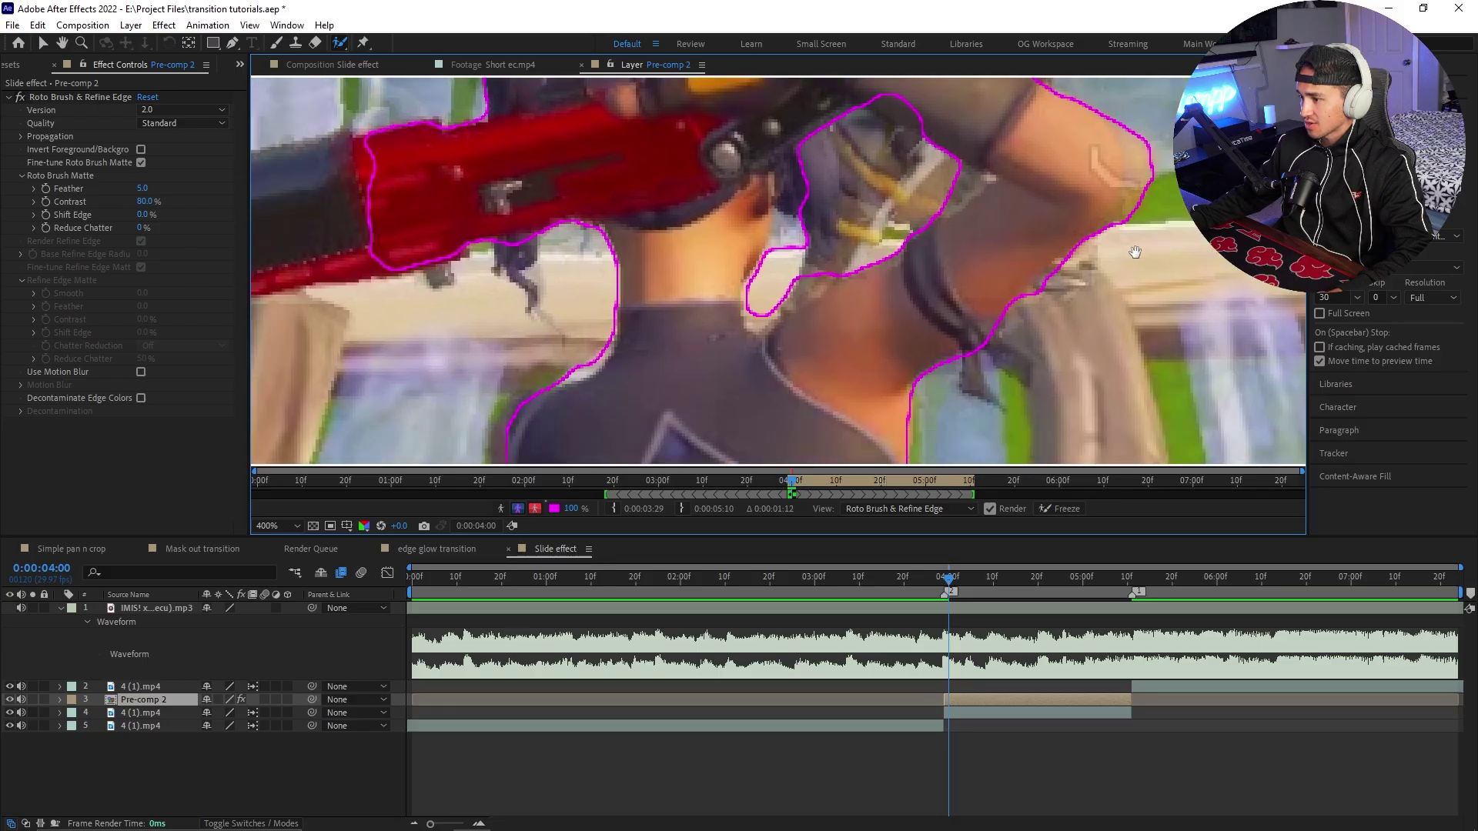
left_click_drag(1135, 252, 1193, 217)
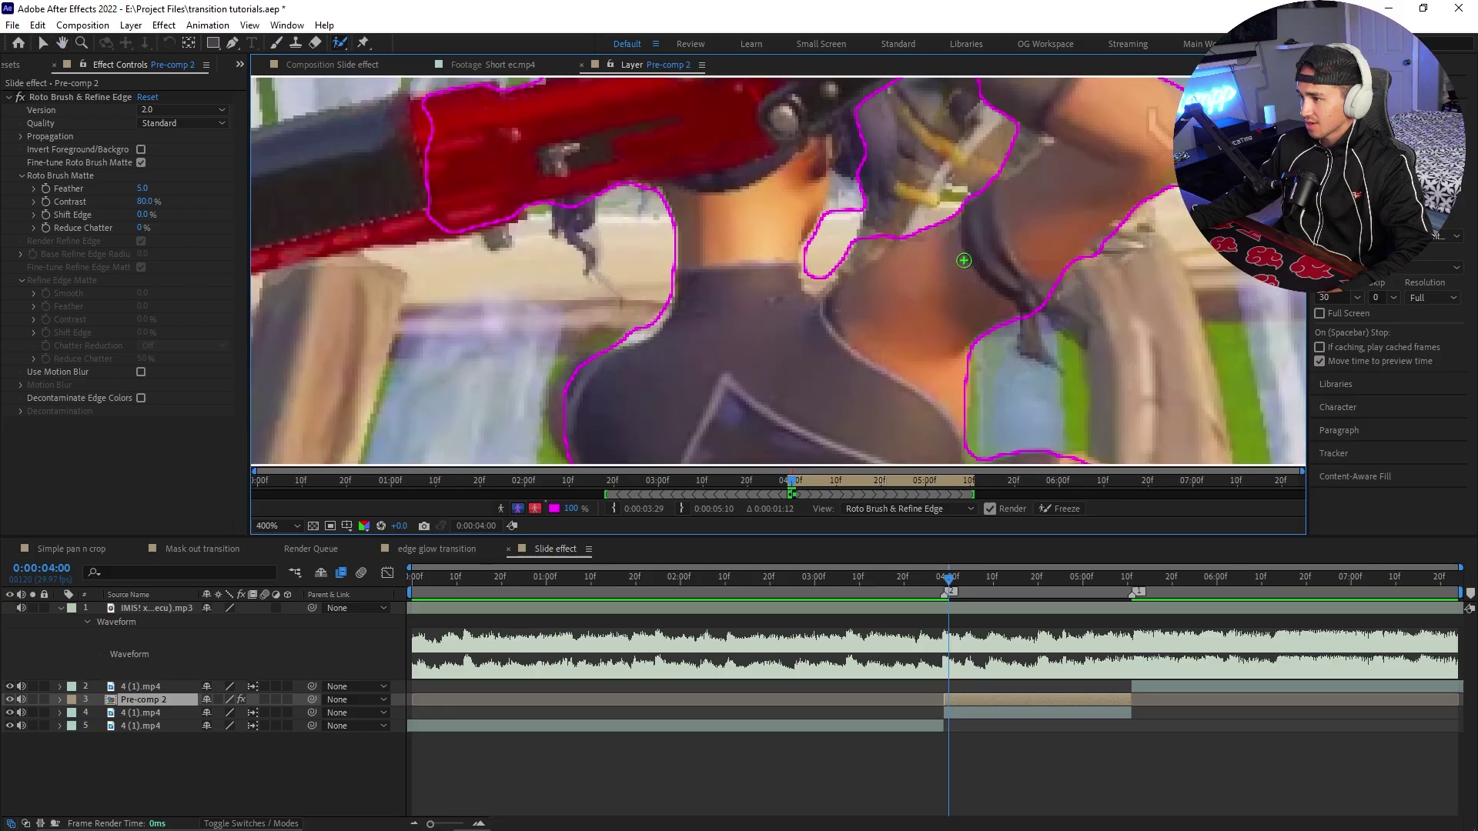
left_click_drag(865, 204, 881, 280)
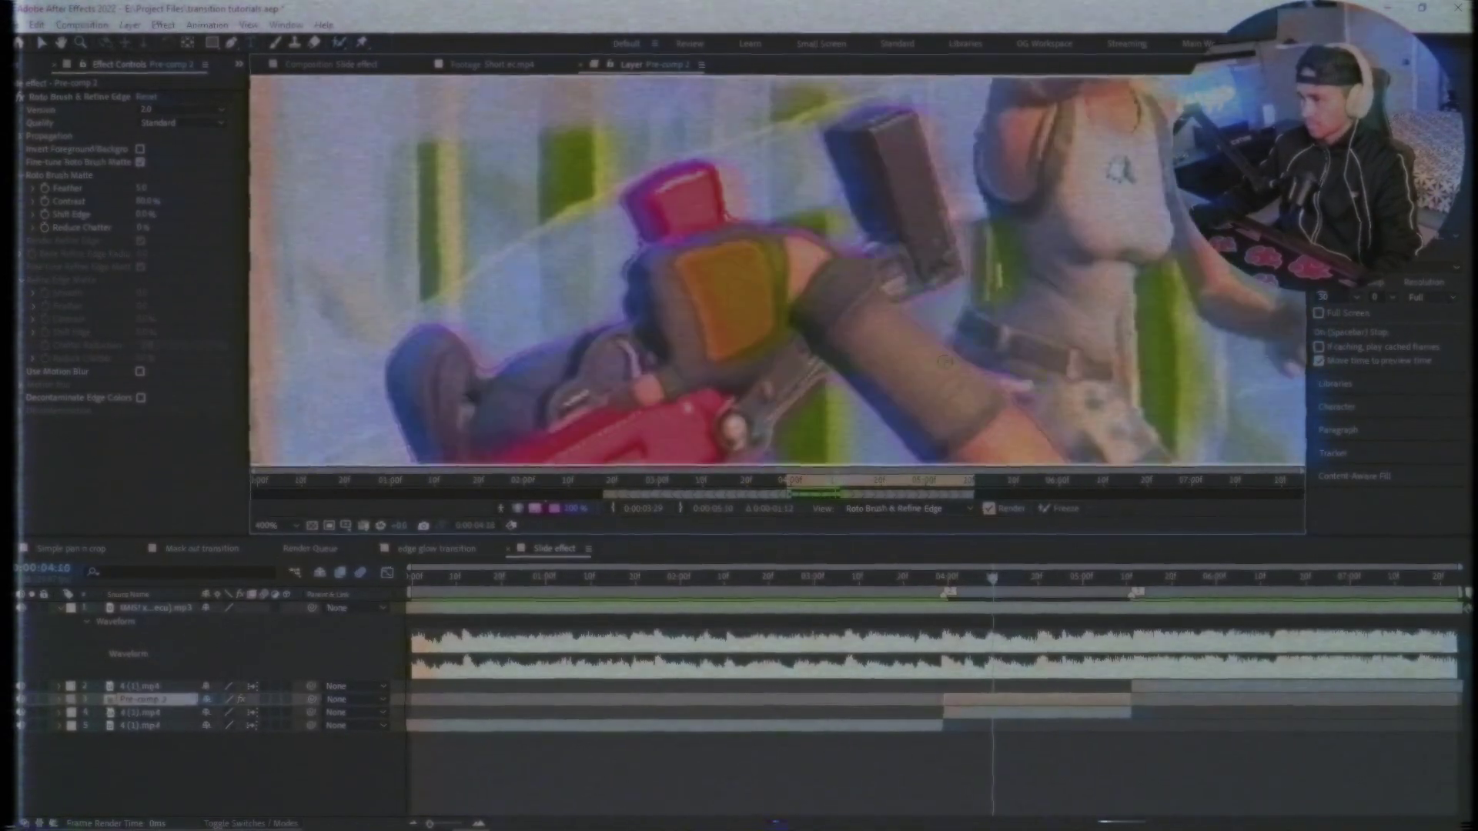
scroll(777, 270, "down", 2)
key("Page_Down")
key("Page_Down")
key("Page_Down")
key("Page_Down")
key("Page_Down")
key("Page_Down")
key("Page_Down")
key("Page_Down")
key("Page_Down")
key("Page_Down")
scroll(876, 316, "down", 1)
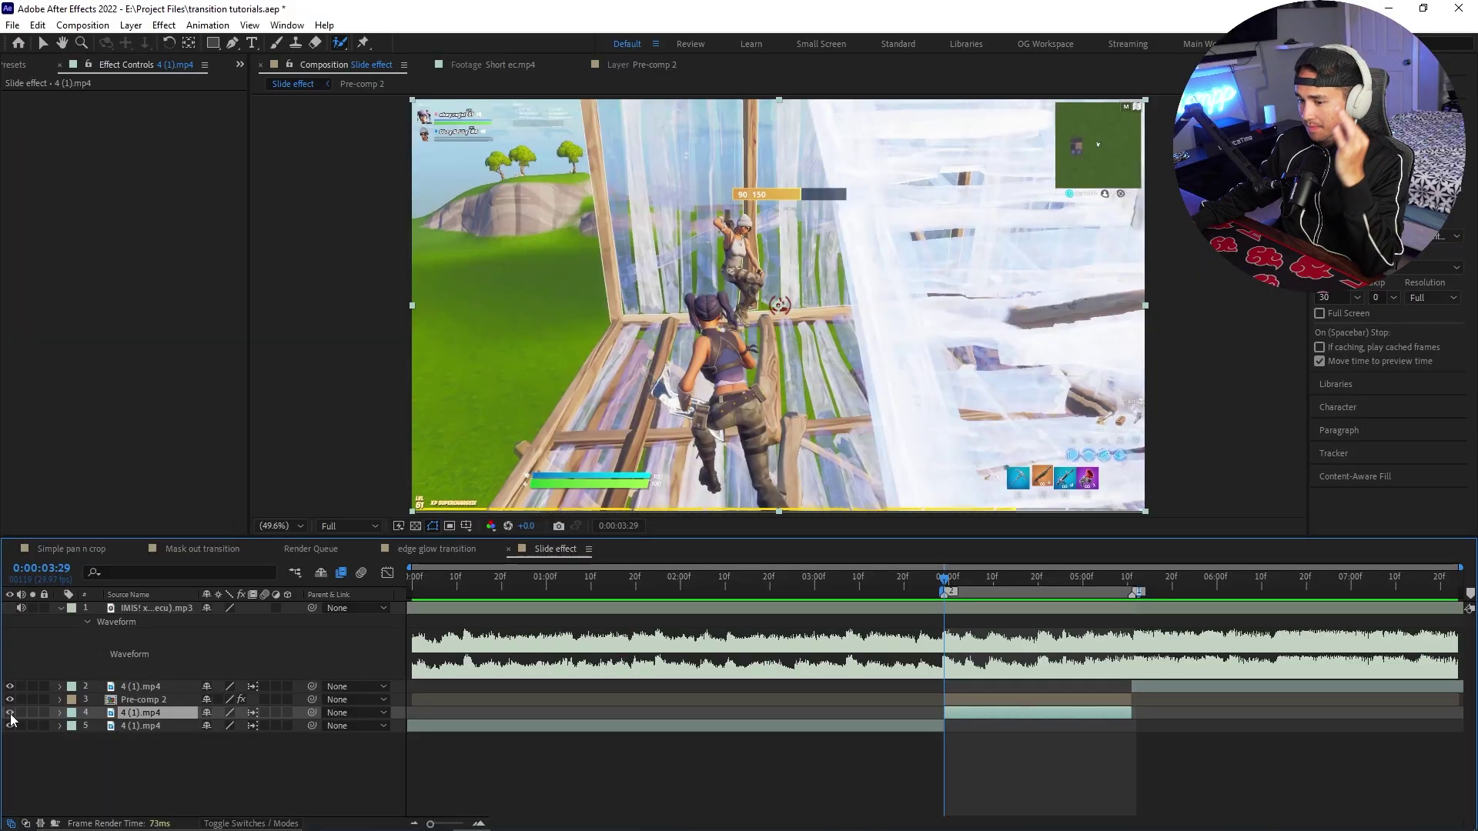
- Hide the footage layer directly beneath Pre-comp 2 and set the Roto Brush matte Feather of Pre-comp 2 to 8
left_click(10, 713)
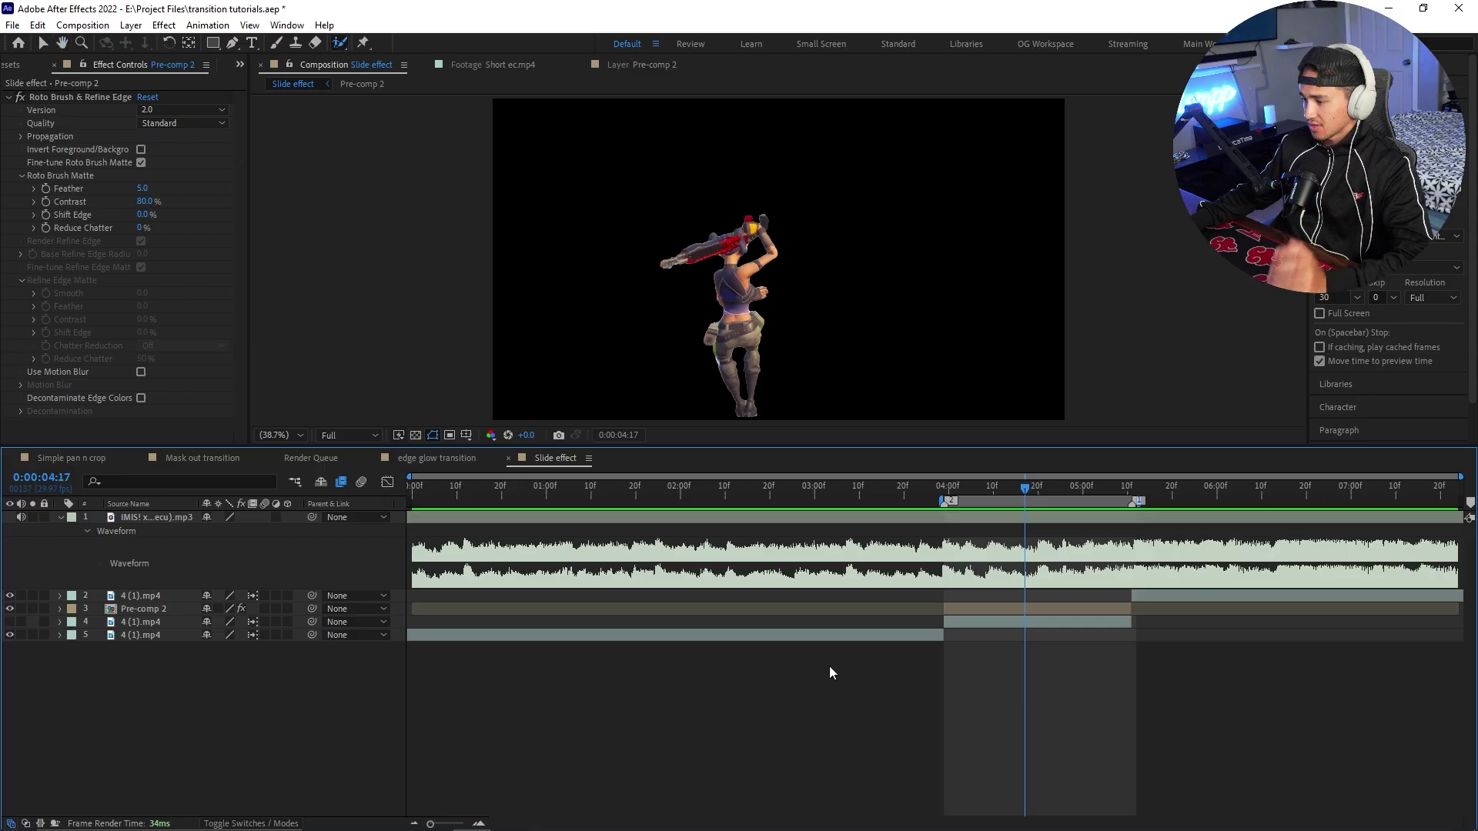
left_click(1001, 608)
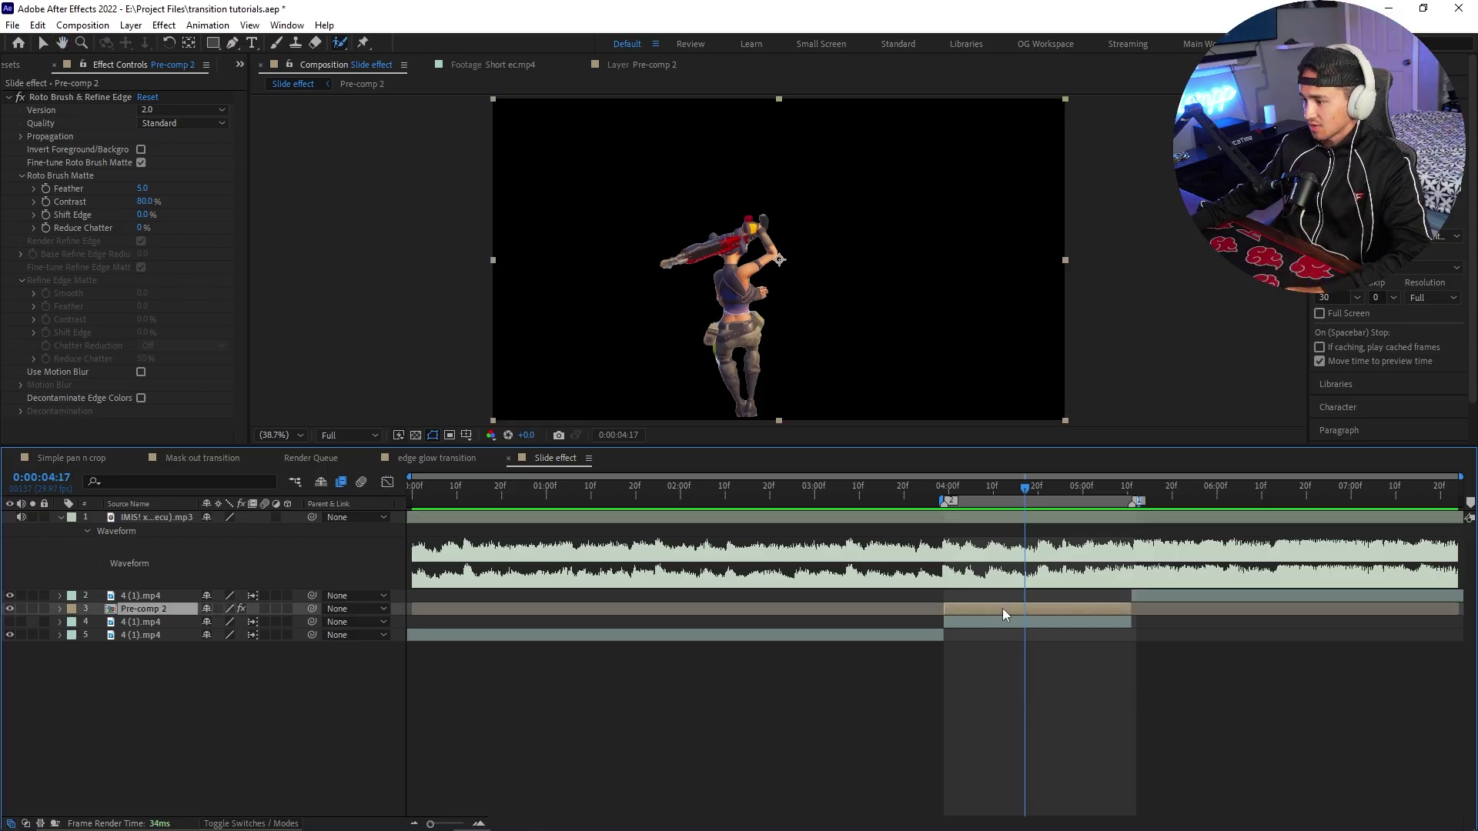
left_click(143, 188)
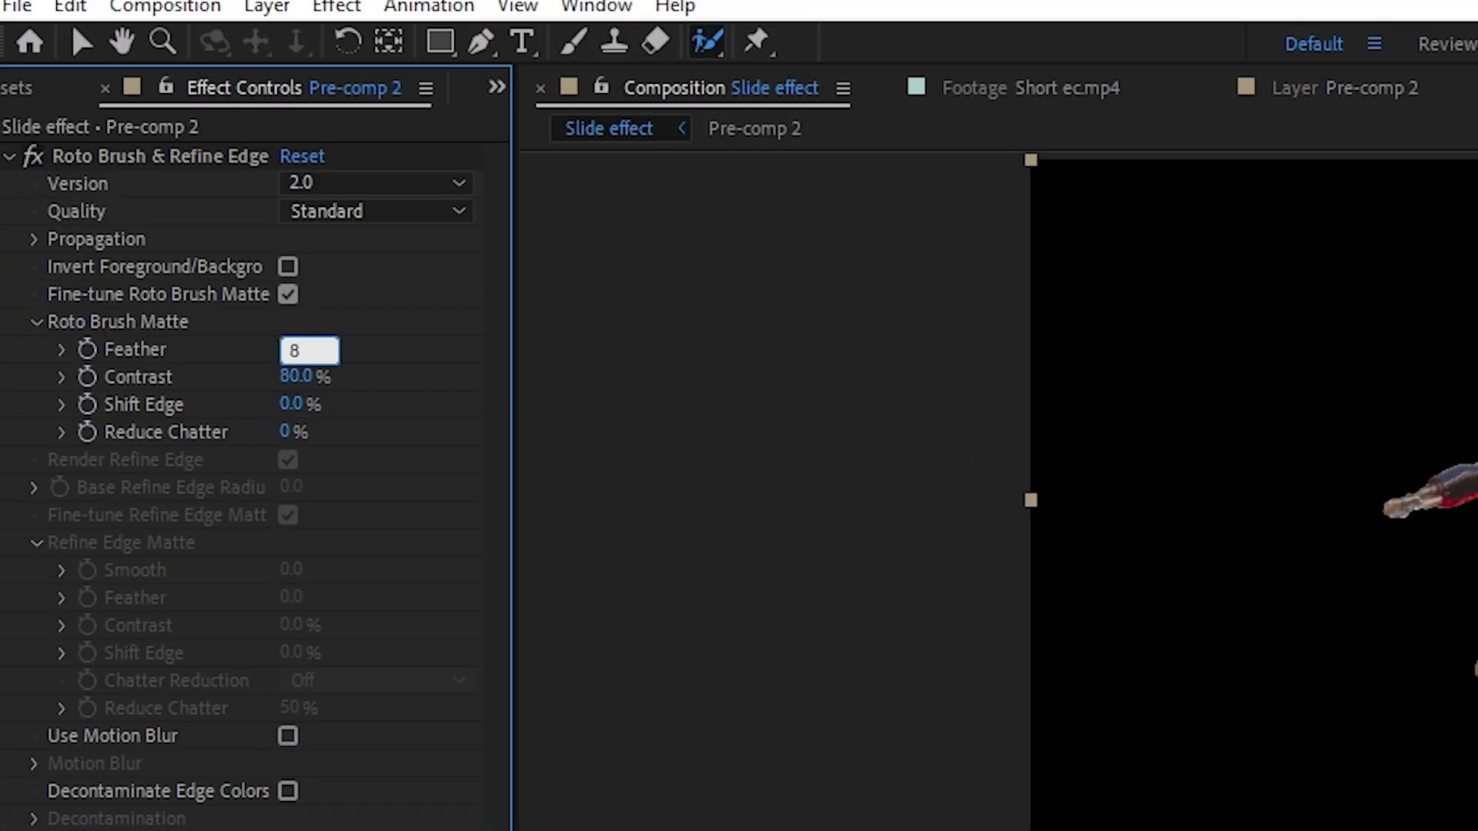
type("8")
key("Return")
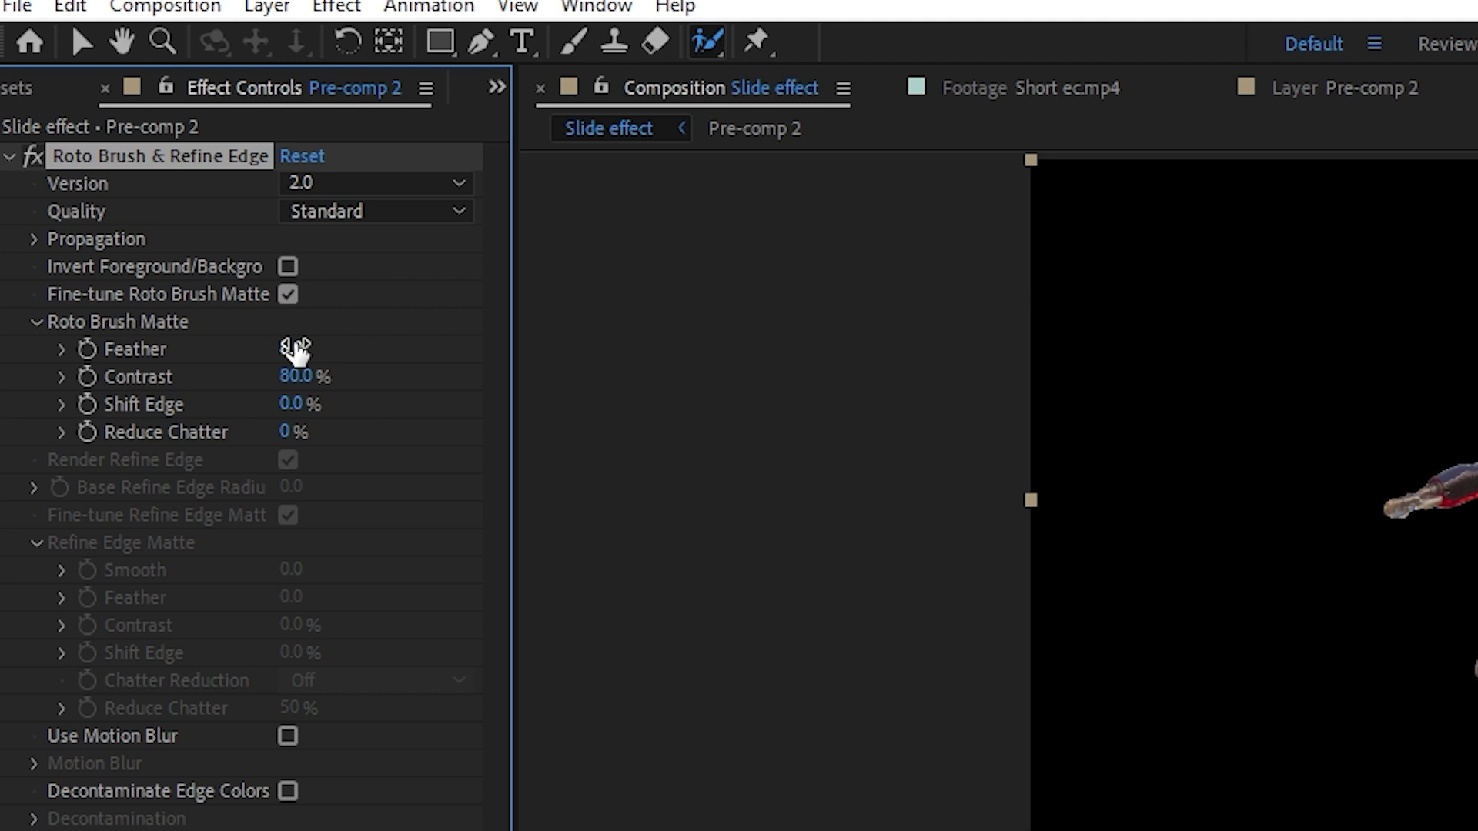
- Set the Roto Brush matte's Shift Edge to -20% and Reduce Chatter to 20%
left_click(297, 404)
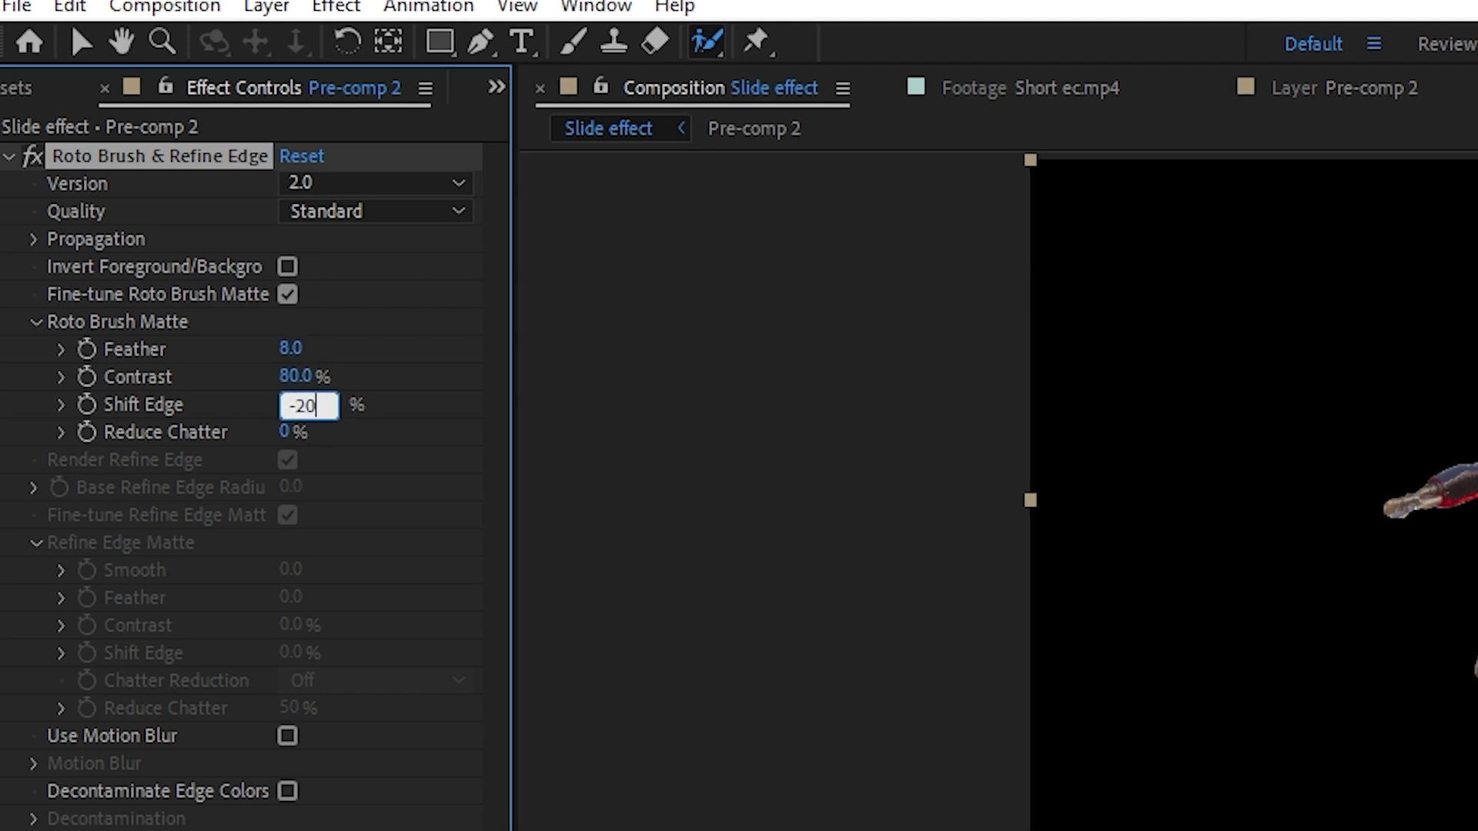
type("-20")
key("Return")
left_click(285, 432)
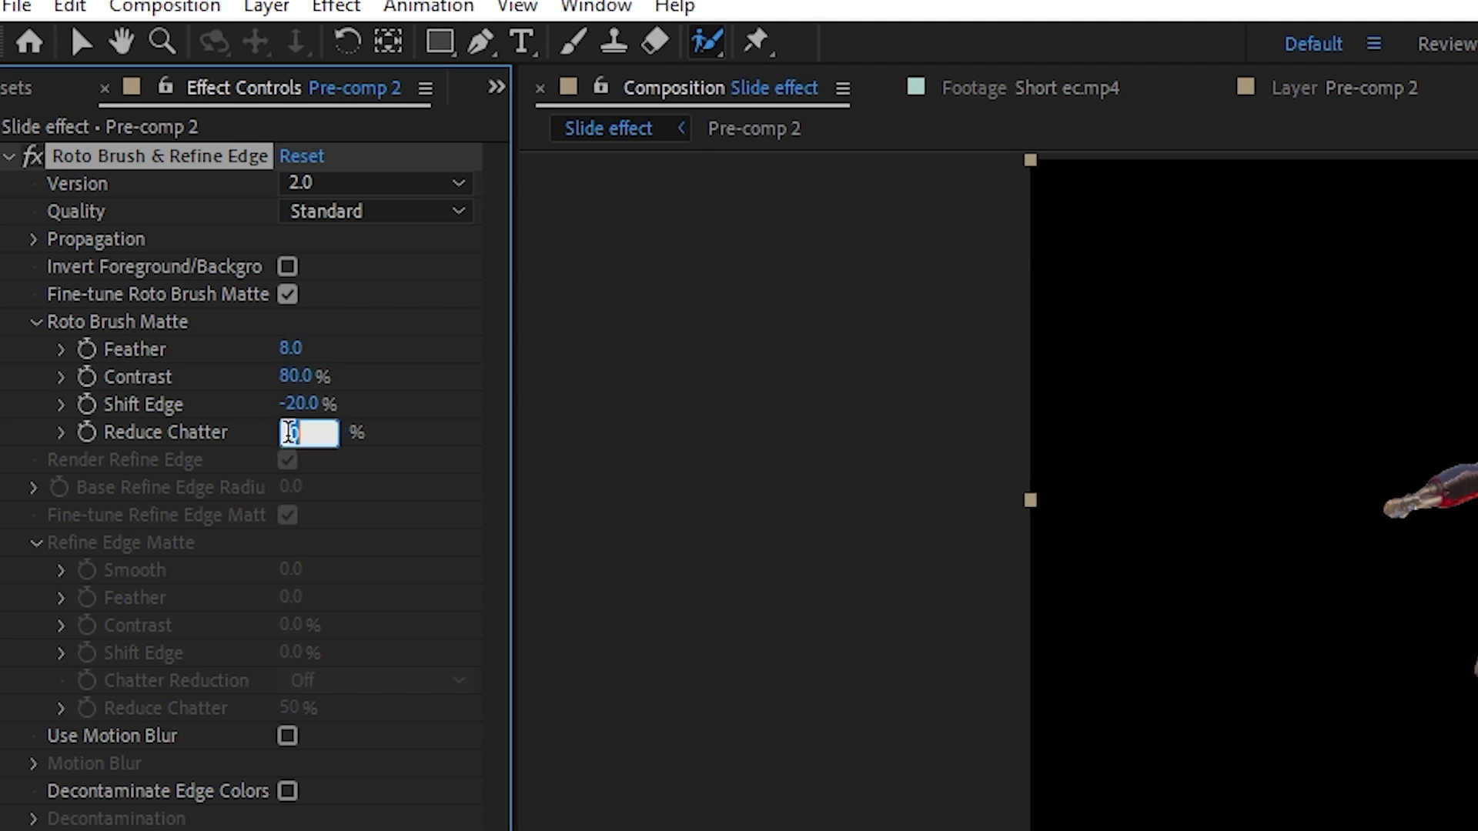
type("20")
key("Return")
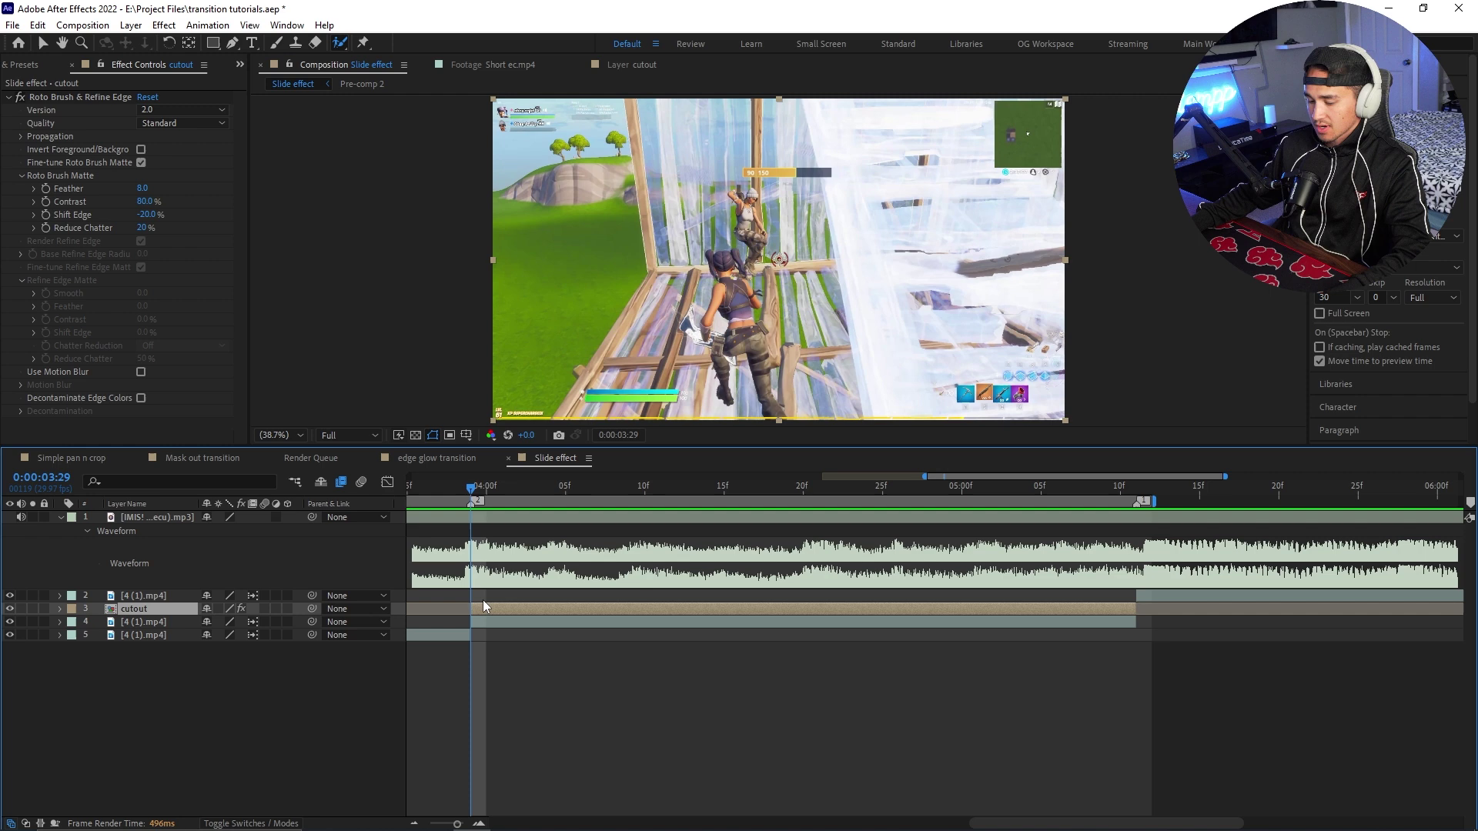
- Duplicate the cutout layer and select the lower of the two copies
key("ctrl+c")
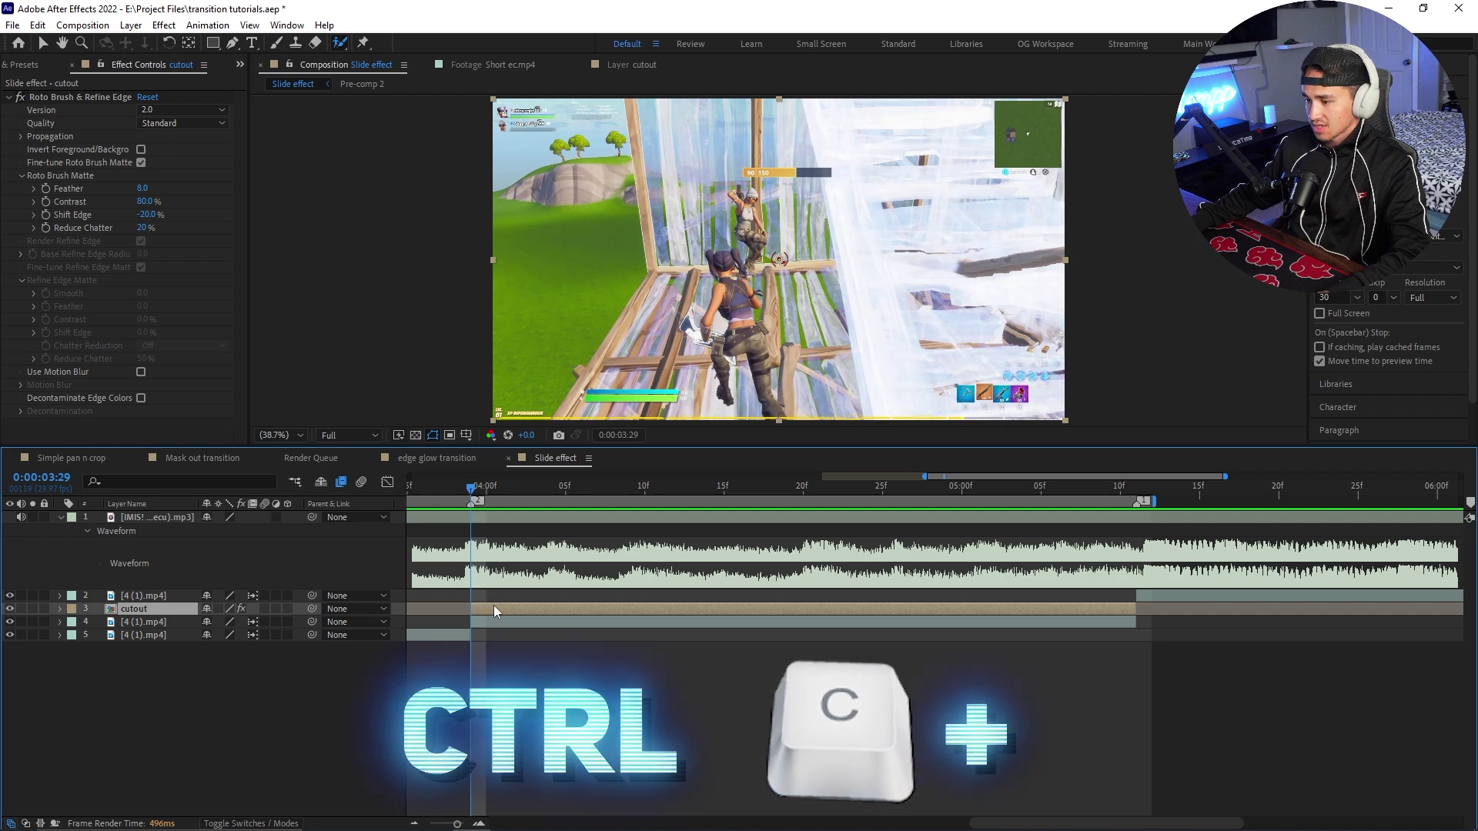
key("ctrl+v")
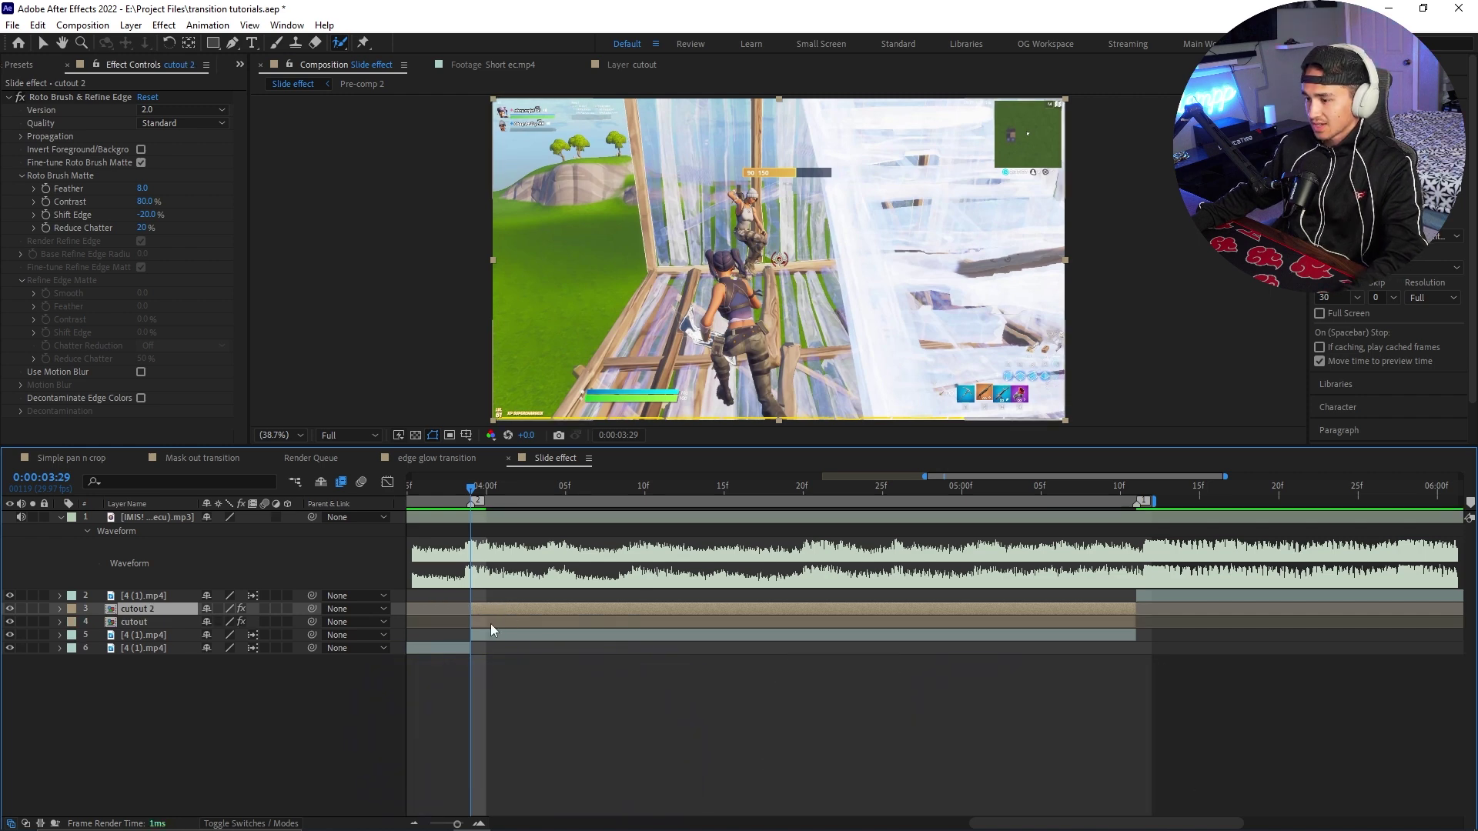
left_click(491, 625)
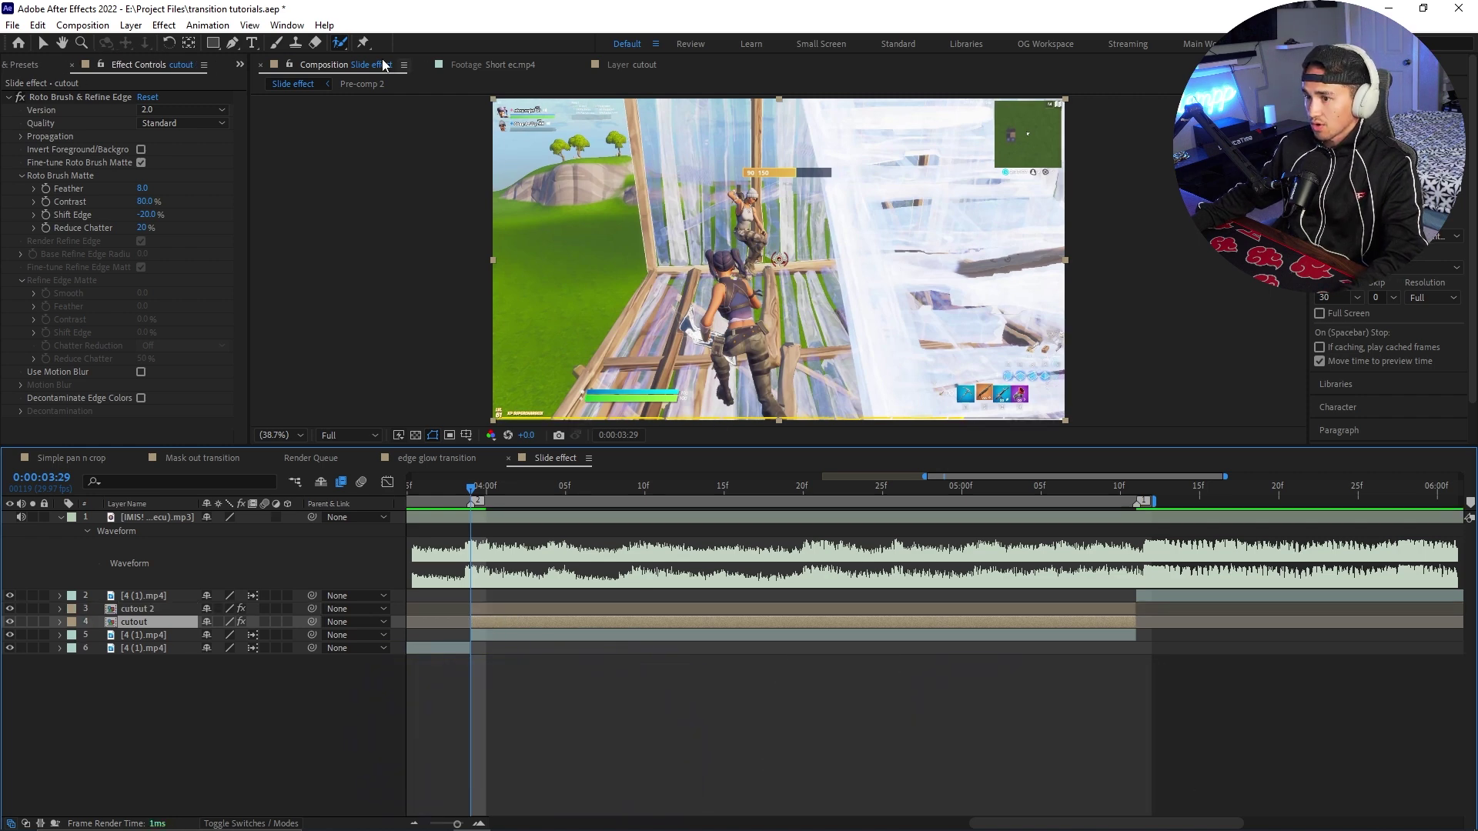
- Apply the Offset effect to the lower cutout layer, keyframe Shift Center To at 0:00:03:29 and reveal the keyframe in the timeline
left_click(239, 64)
left_click(292, 115)
type("of")
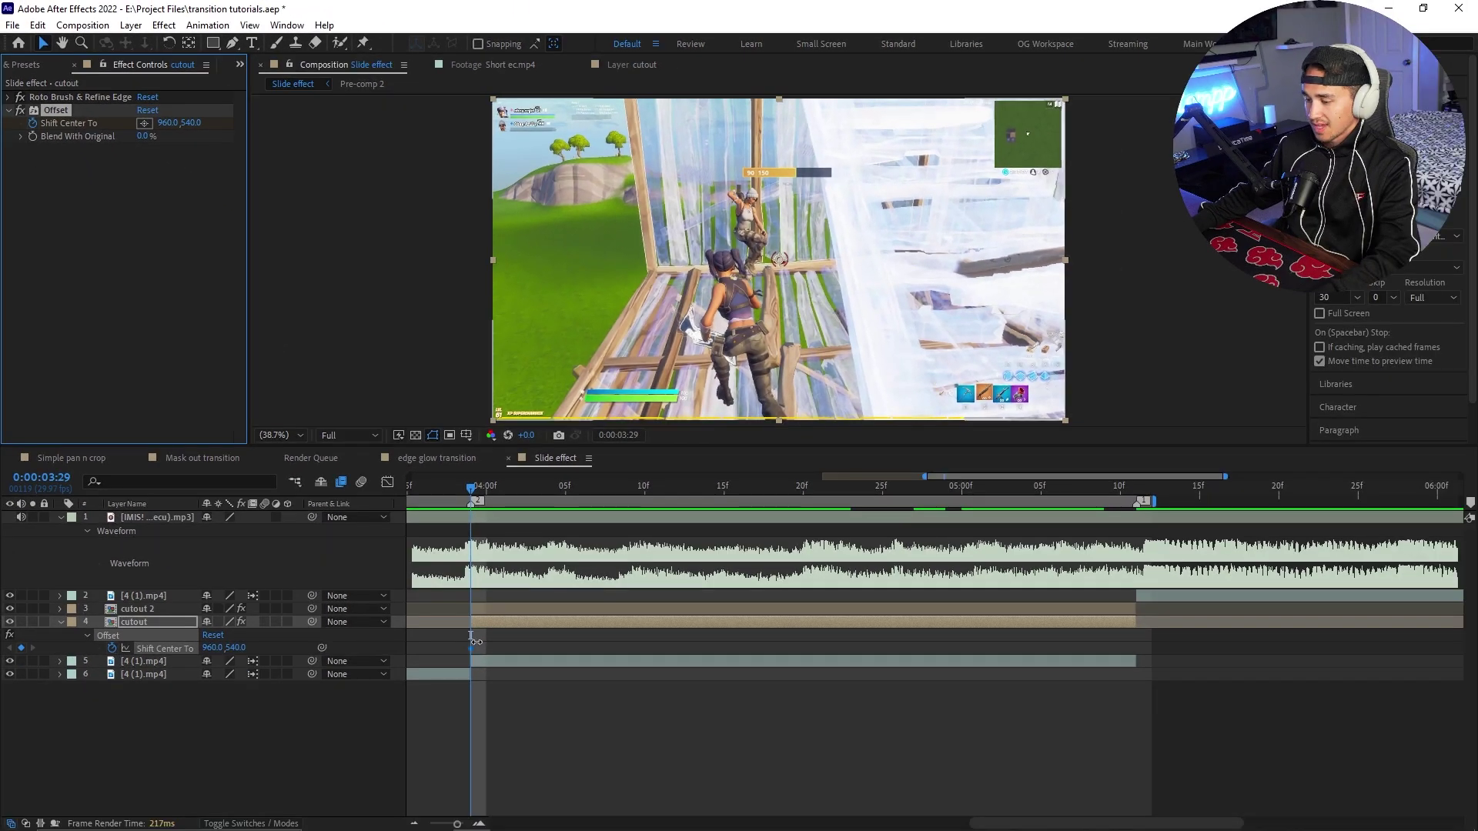
key("u")
left_click(511, 655)
left_click(494, 620)
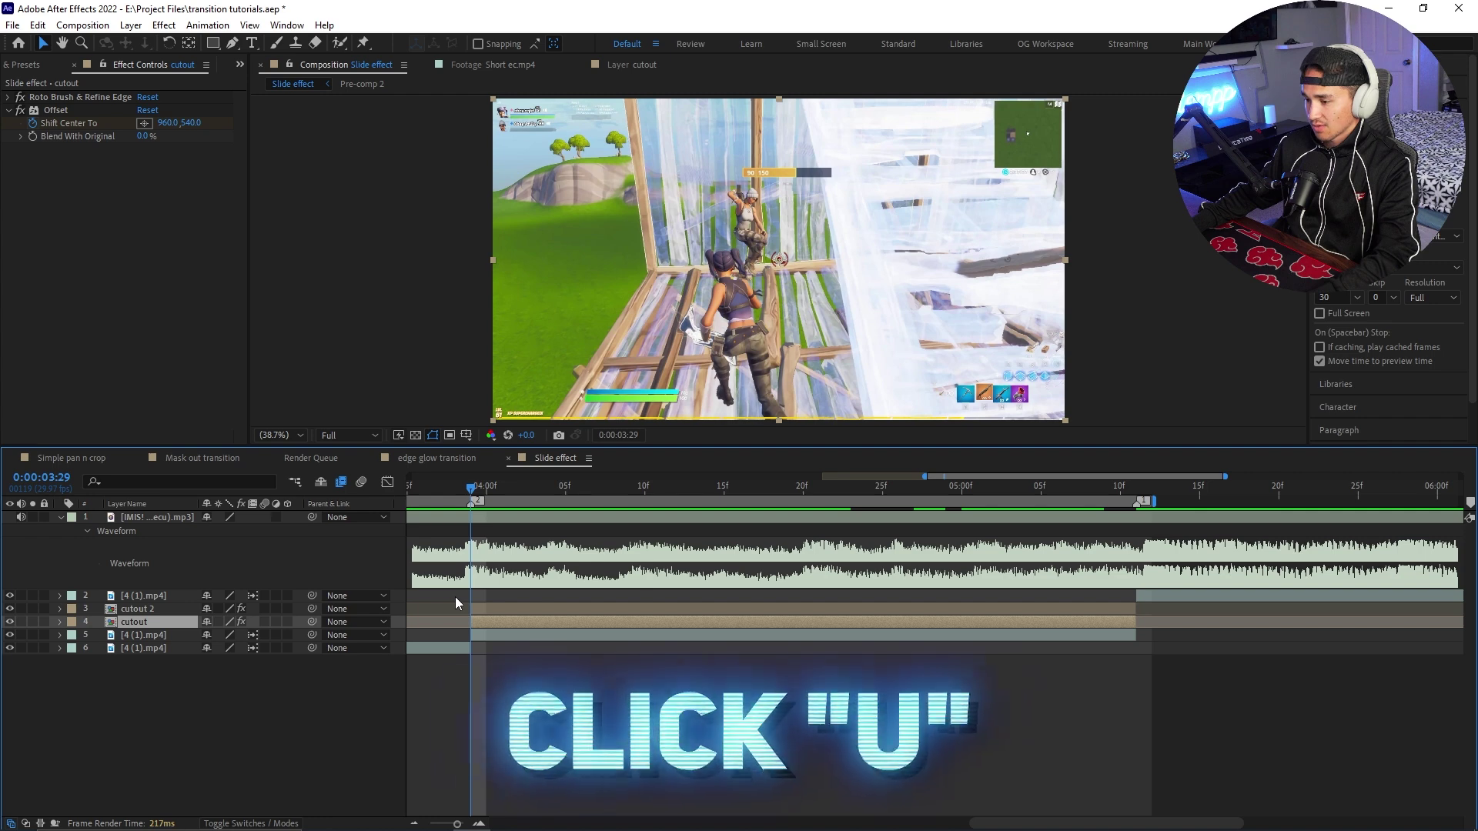
key("u")
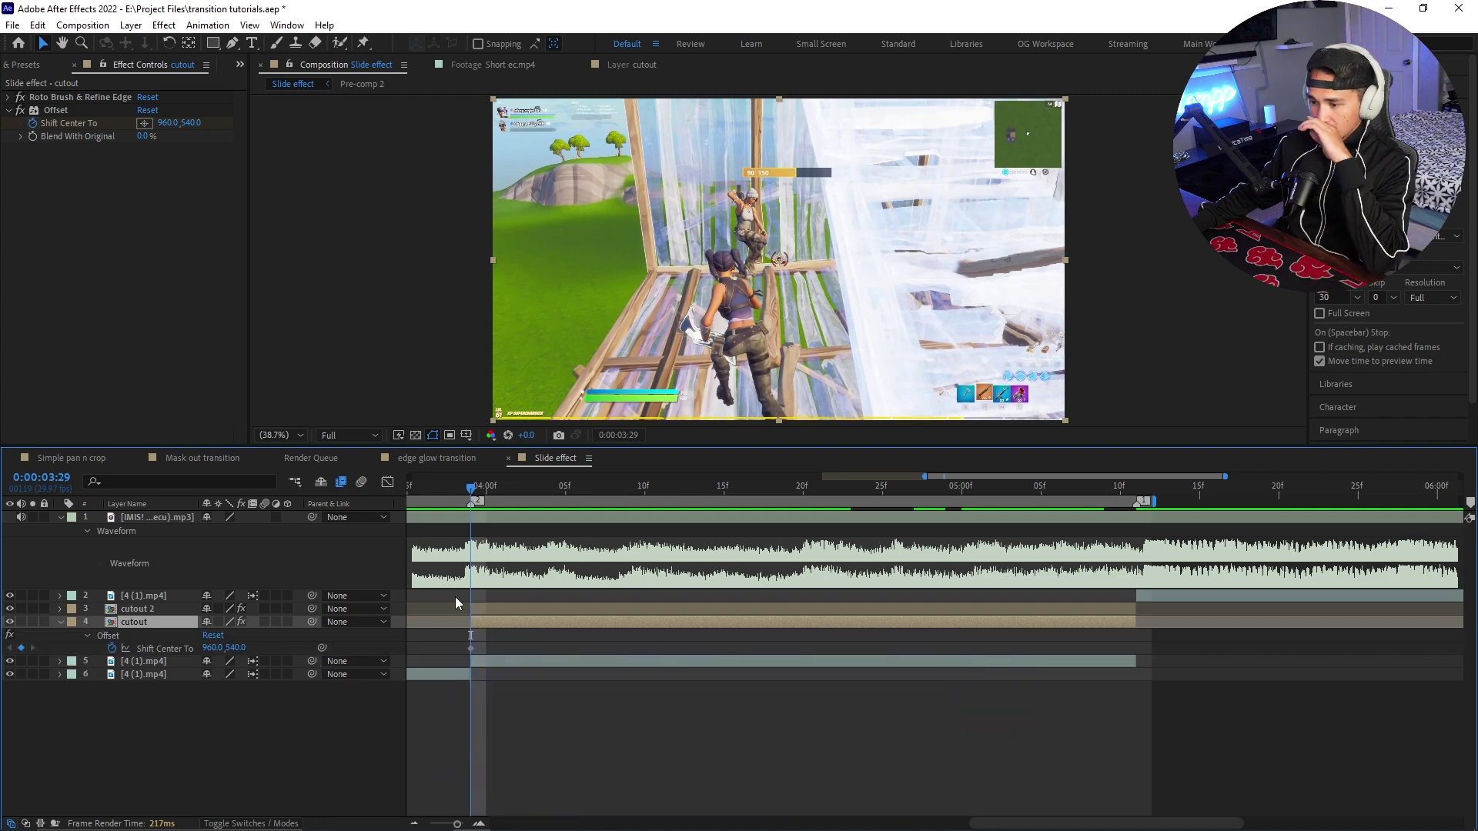
- At 0:00:05:04, keyframe the Offset's Shift Center To at about -6721, 540 so the shifted copy overlaps the original character
left_click_drag(770, 492, 1030, 499)
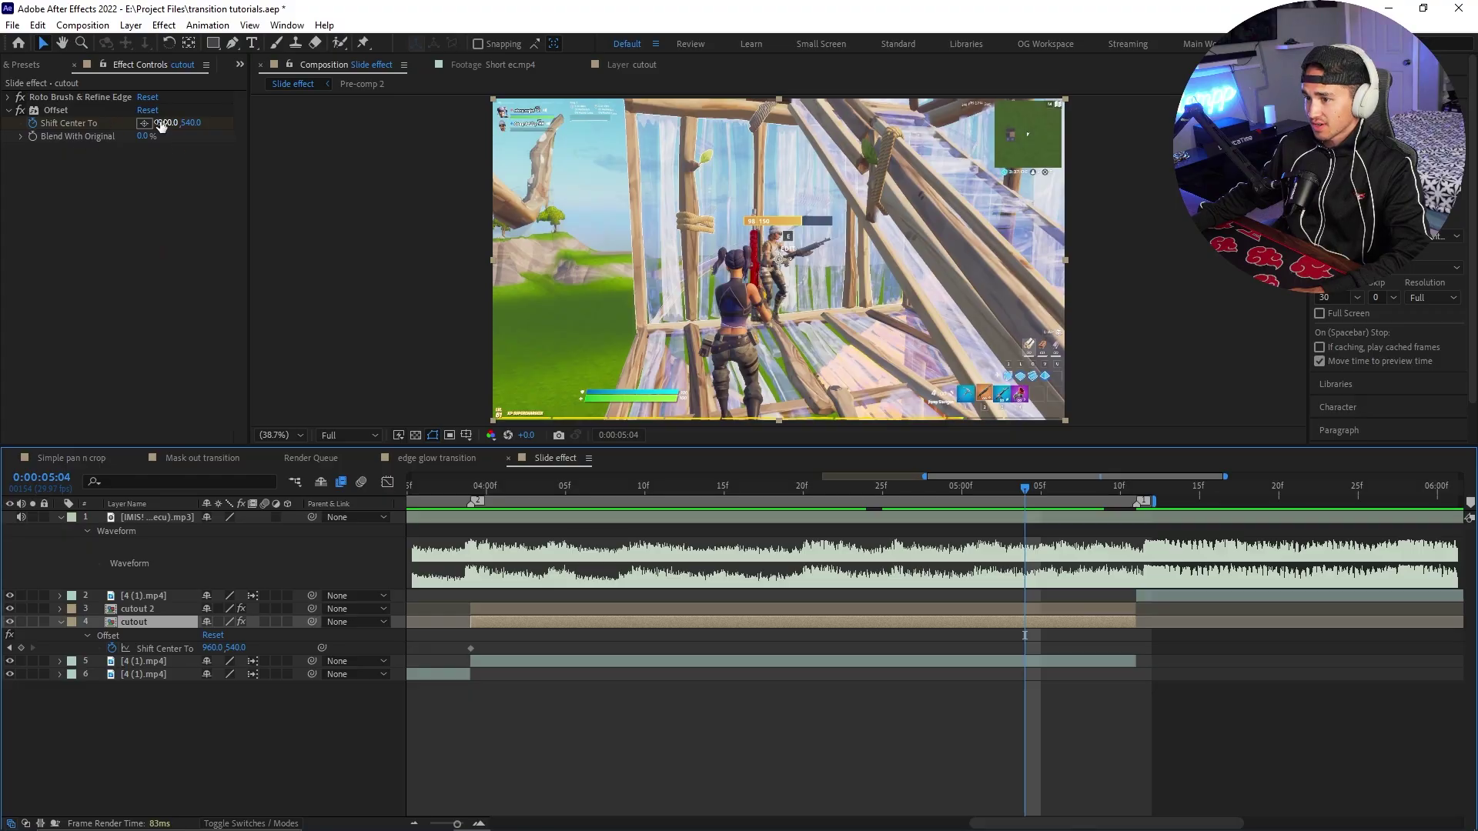
left_click_drag(165, 125, 3, 124)
left_click_drag(539, 259, 77, 259)
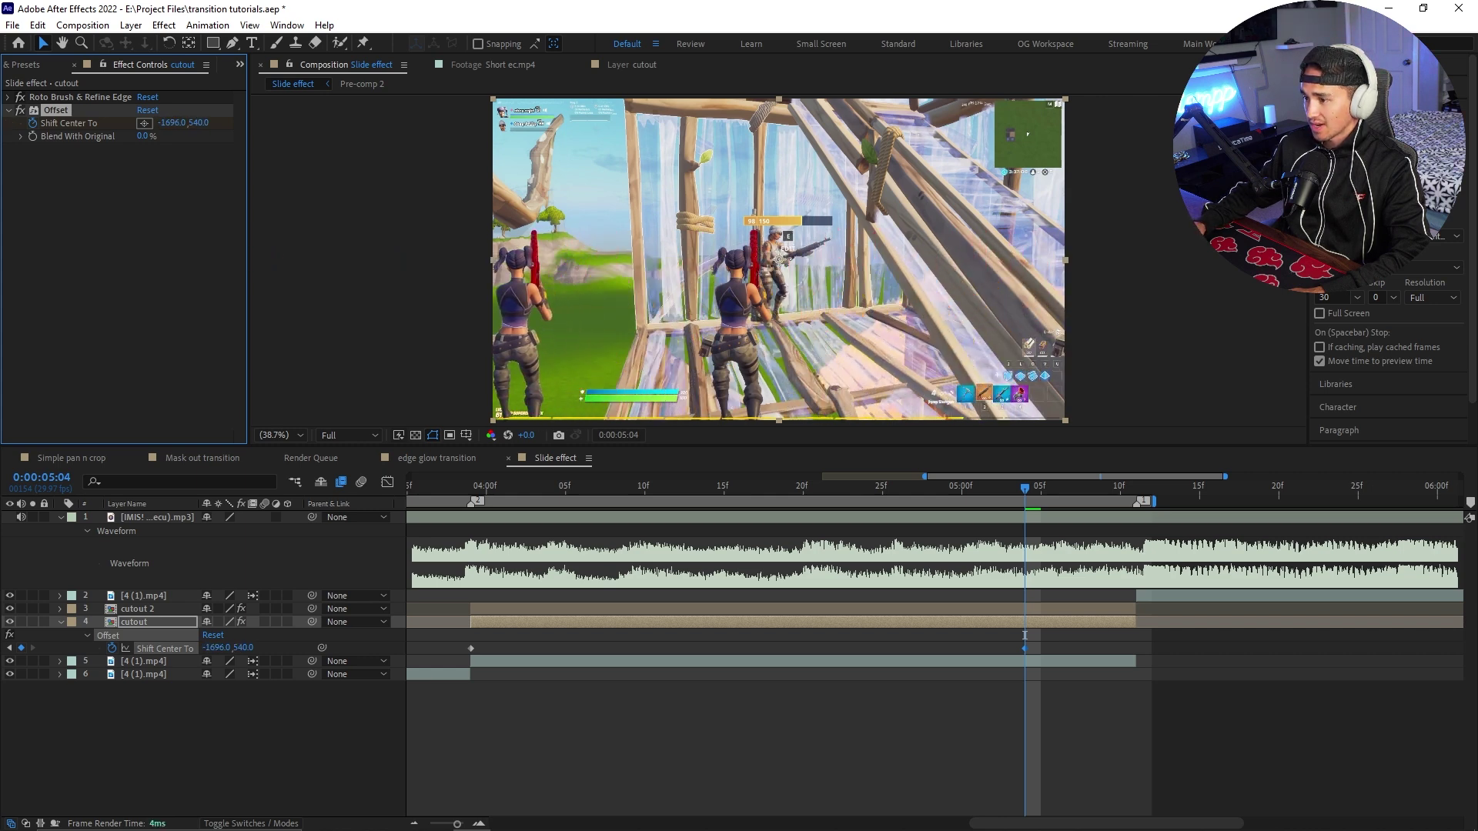
left_click_drag(167, 125, 15, 125)
left_click_drag(174, 129, 954, 306)
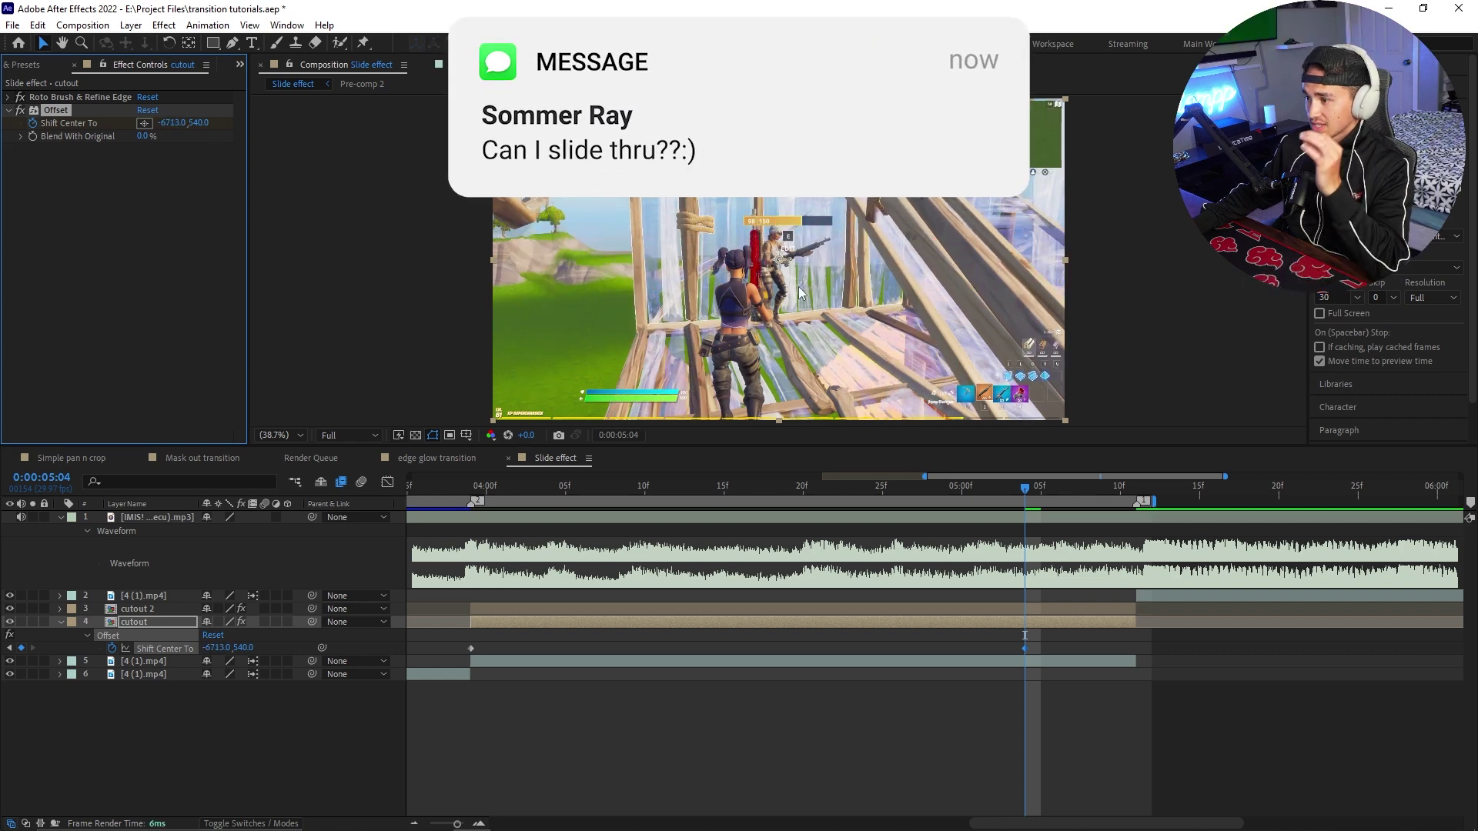
scroll(738, 284, "up", 2)
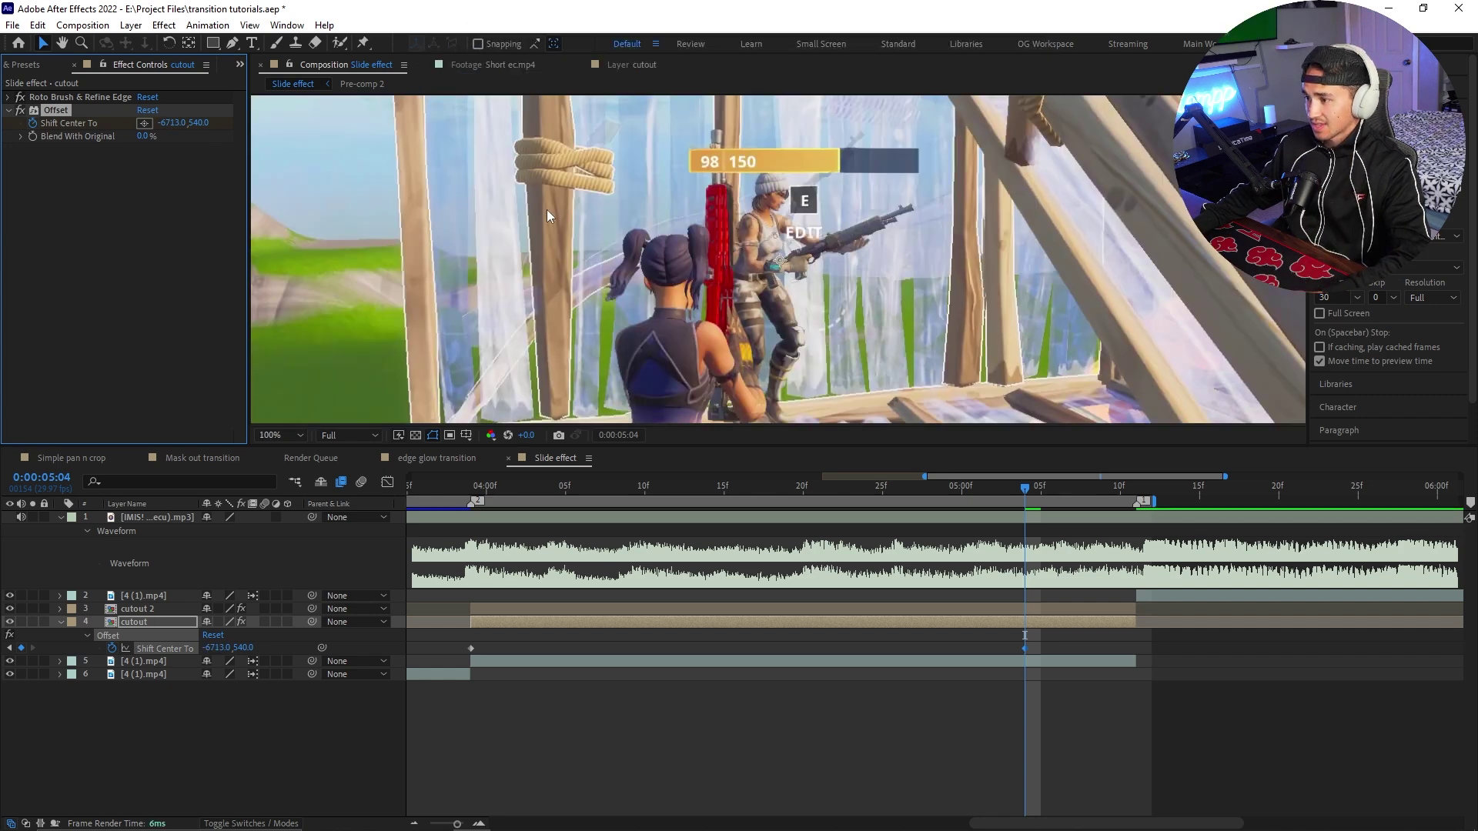
left_click_drag(172, 129, 163, 123)
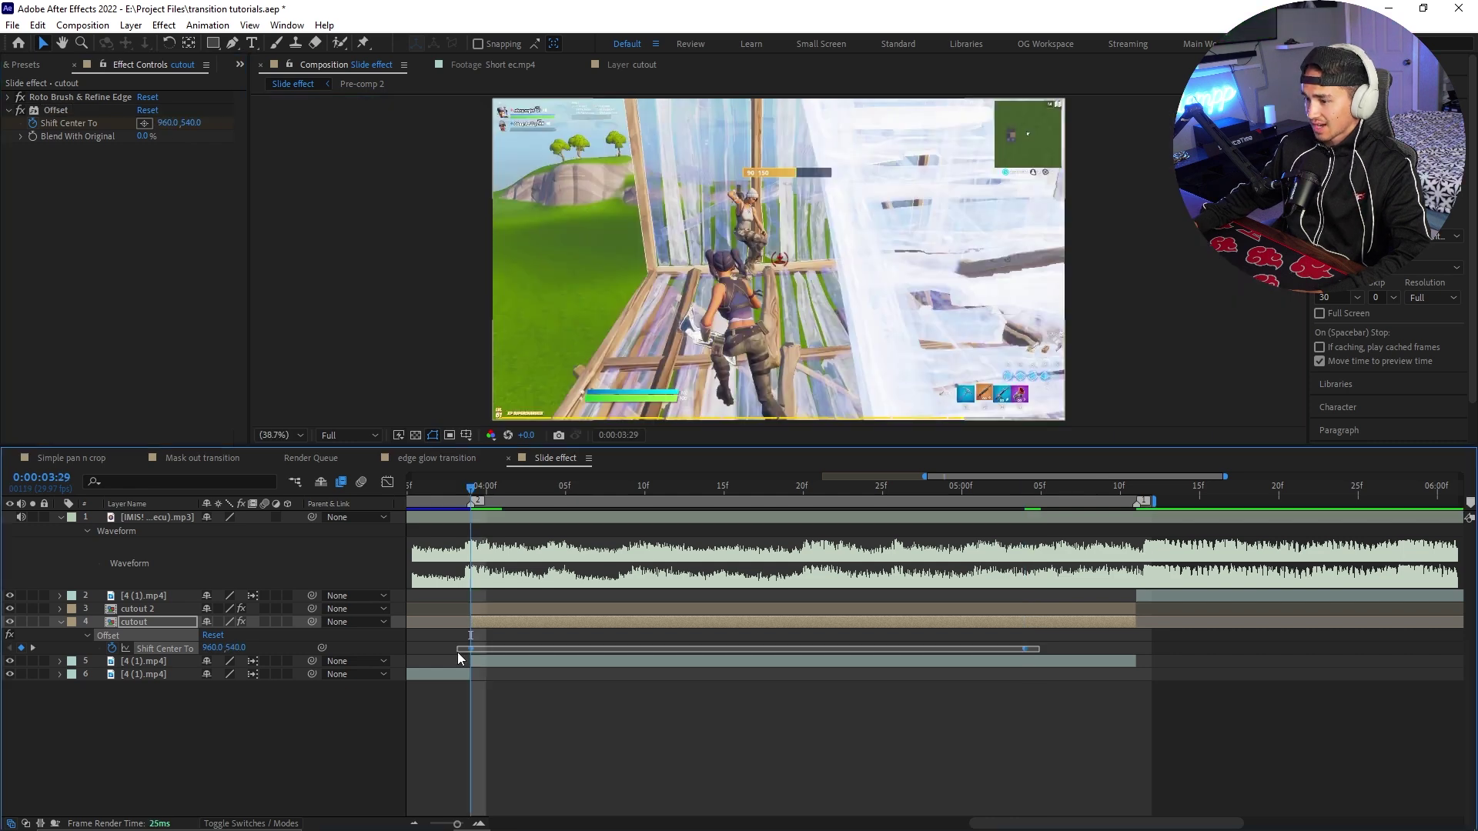
- Apply Easy Ease to both Shift Center To keyframes and preview the character's slide up to 0:00:04:10
left_click_drag(1040, 644, 458, 653)
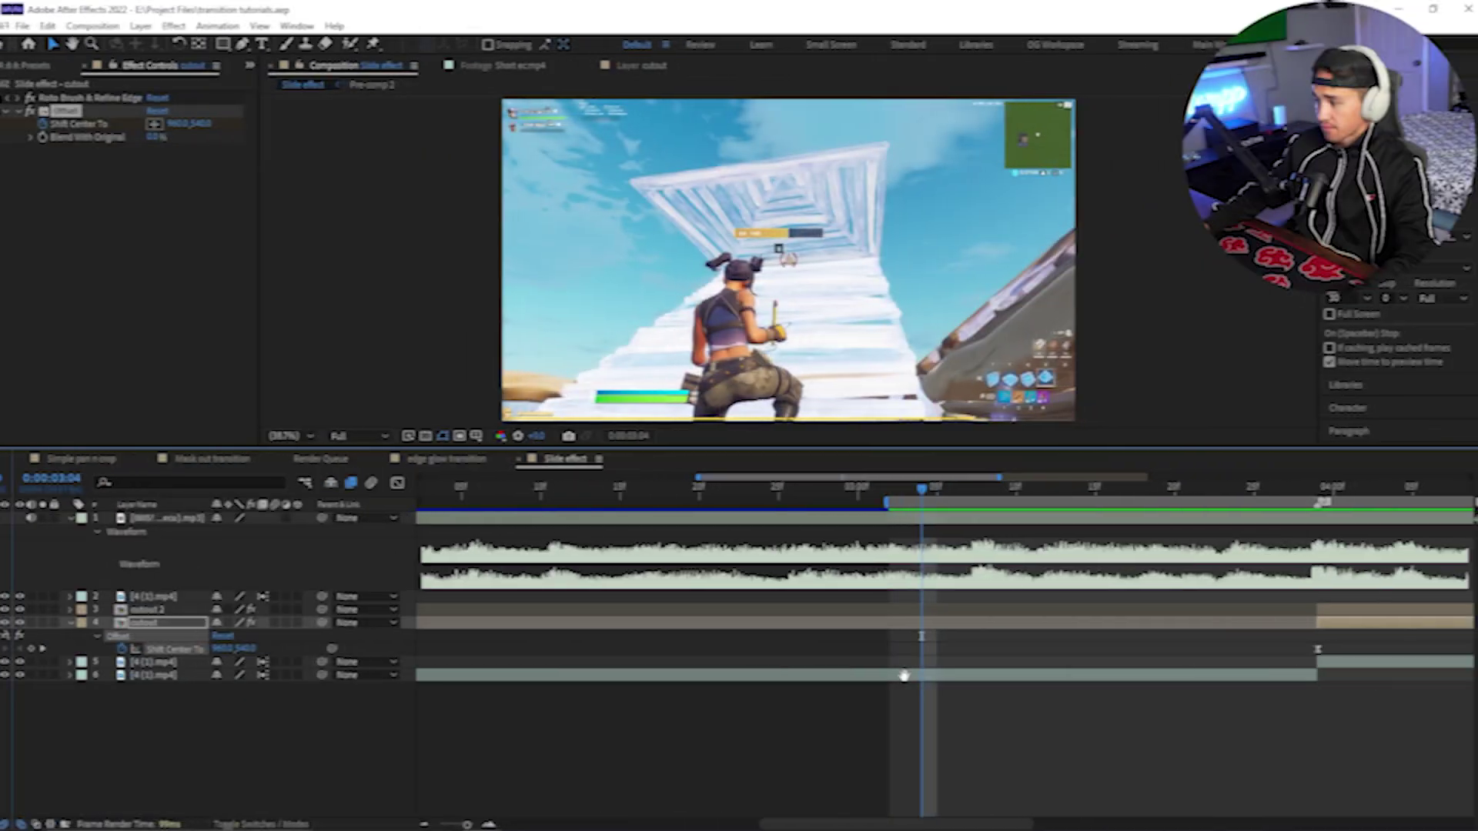
left_click_drag(903, 676, 580, 696)
left_click_drag(722, 700, 594, 698)
left_click_drag(582, 489, 681, 489)
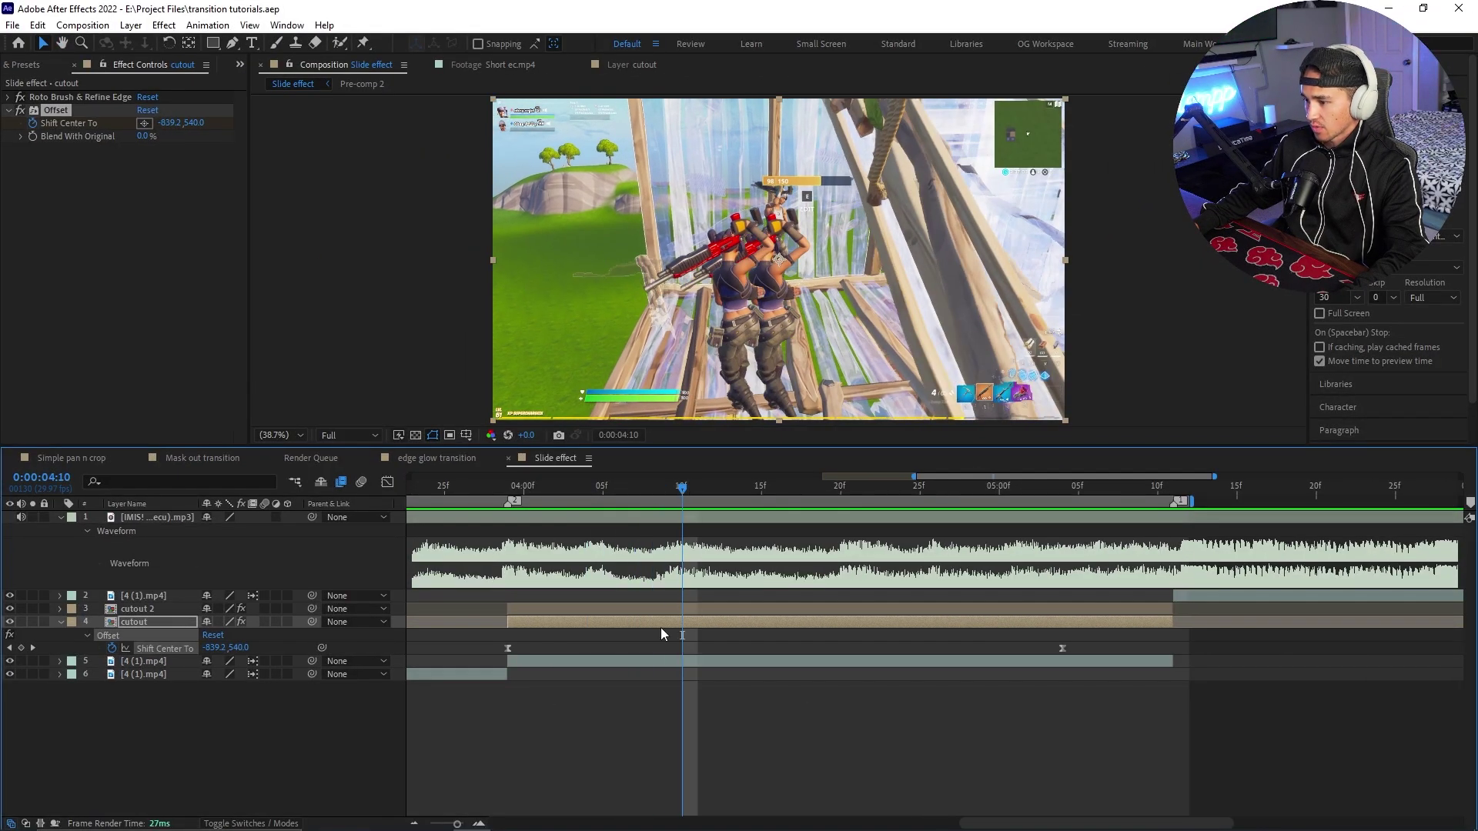
- Find the Directional Blur effect and apply it to the lower cutout layer
key("ctrl+5")
type("offdire")
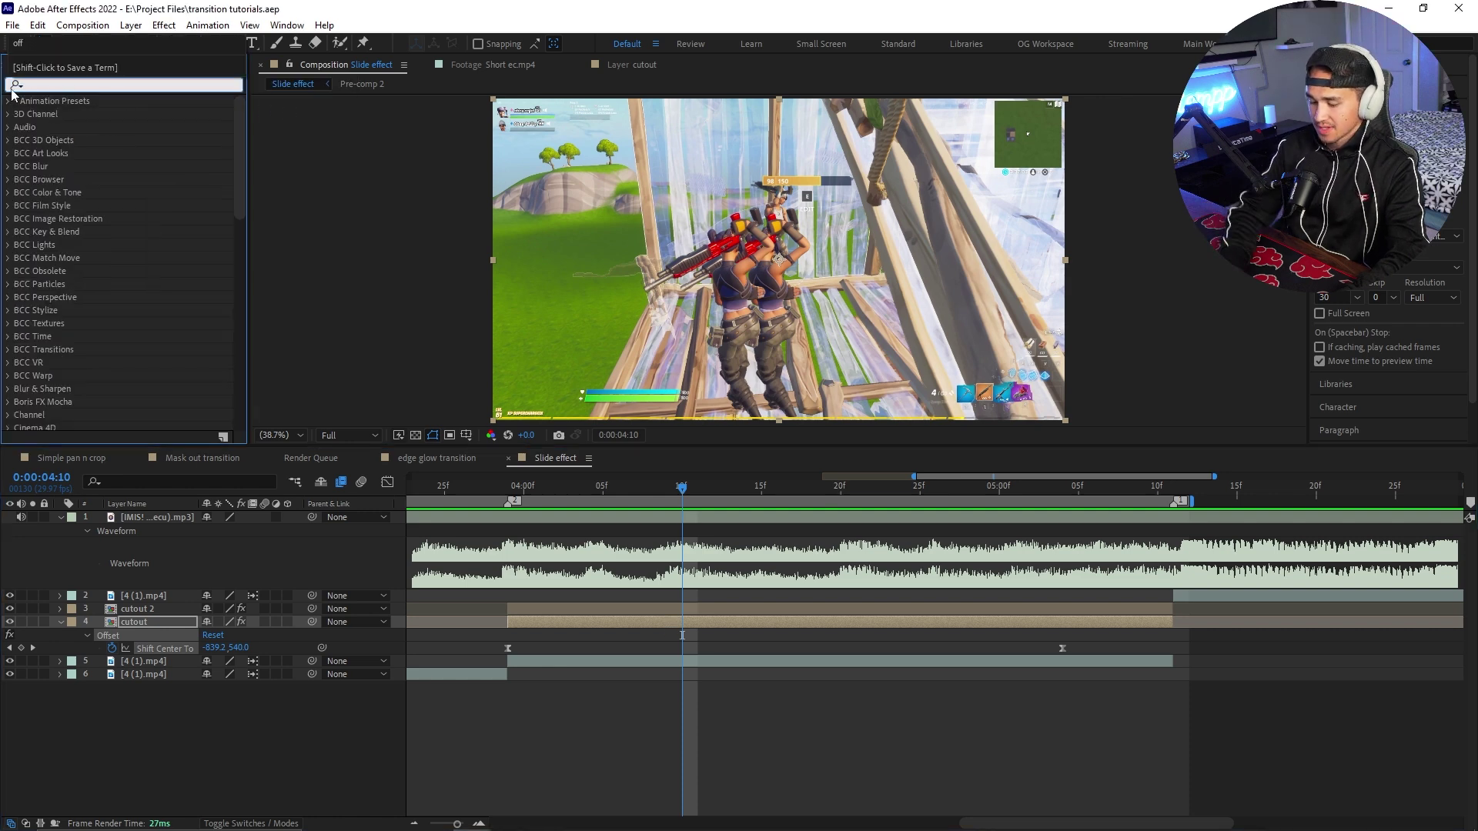
type("ction")
left_click_drag(85, 140, 563, 626)
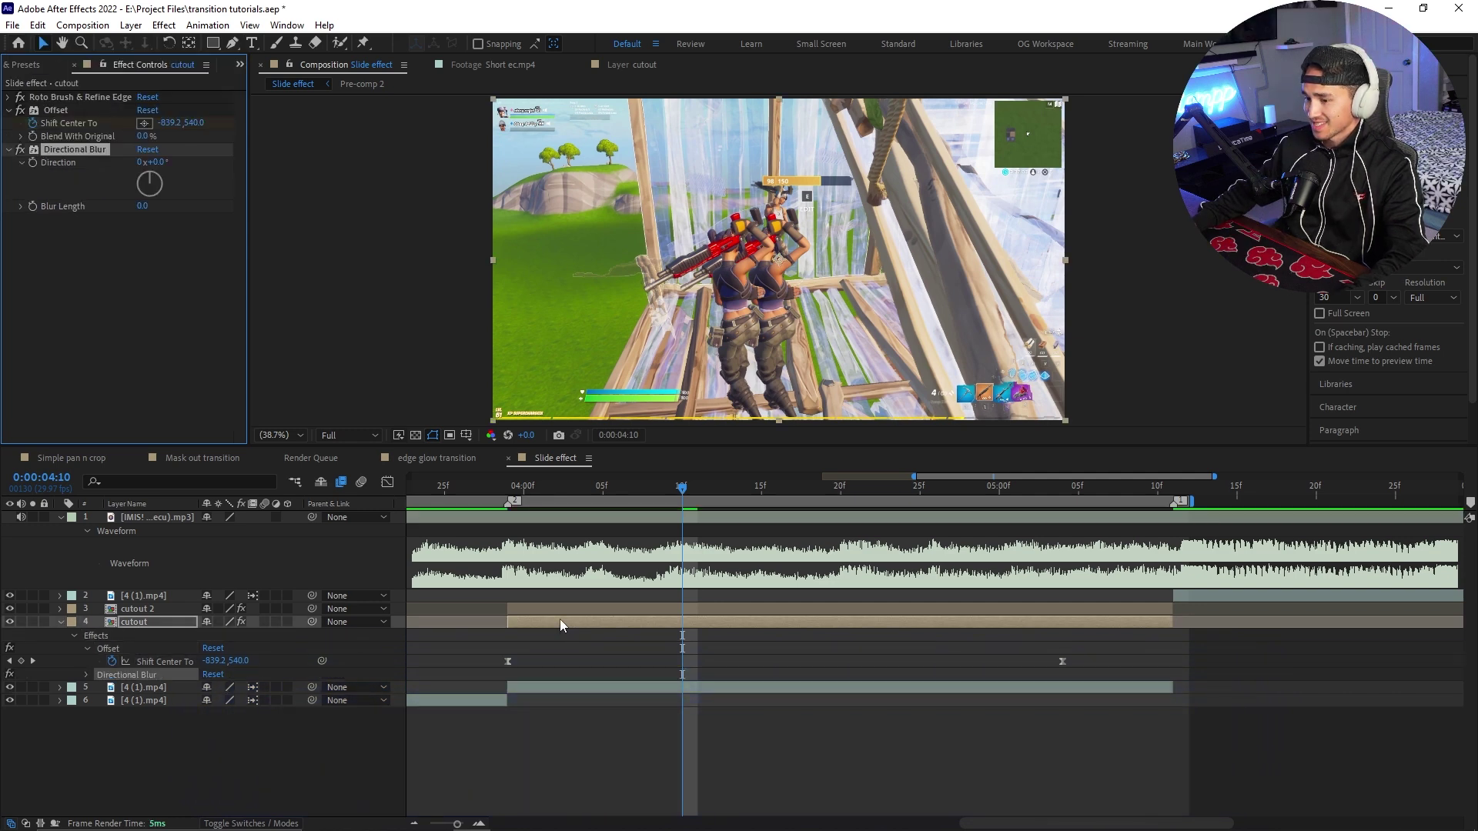
- At 0:00:03:29, set the Directional Blur's Direction to 90° and keyframe Blur Length at 0, showing the layer's keyframed properties
key("j")
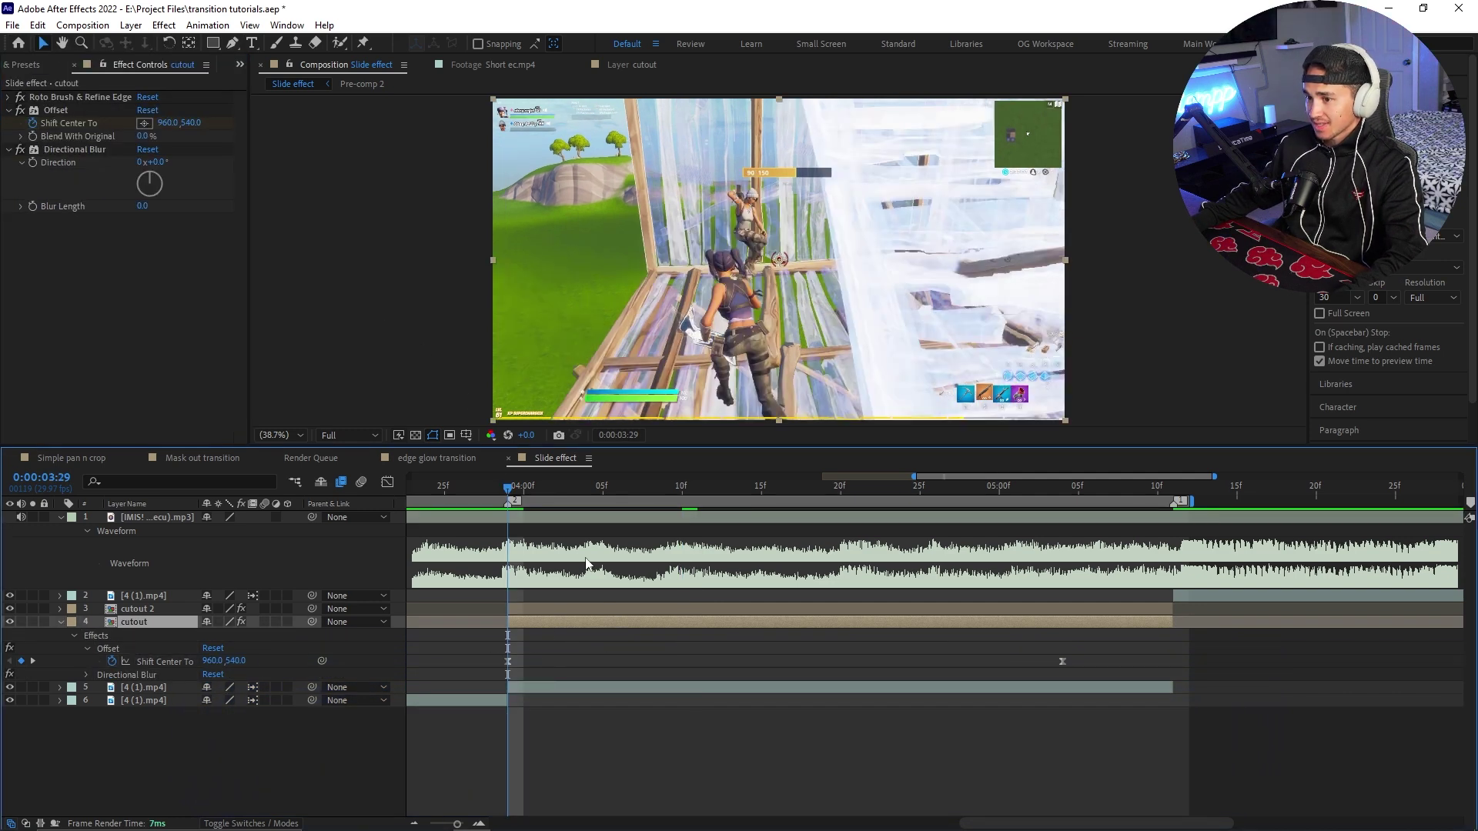
left_click(158, 162)
type("9")
key("Return")
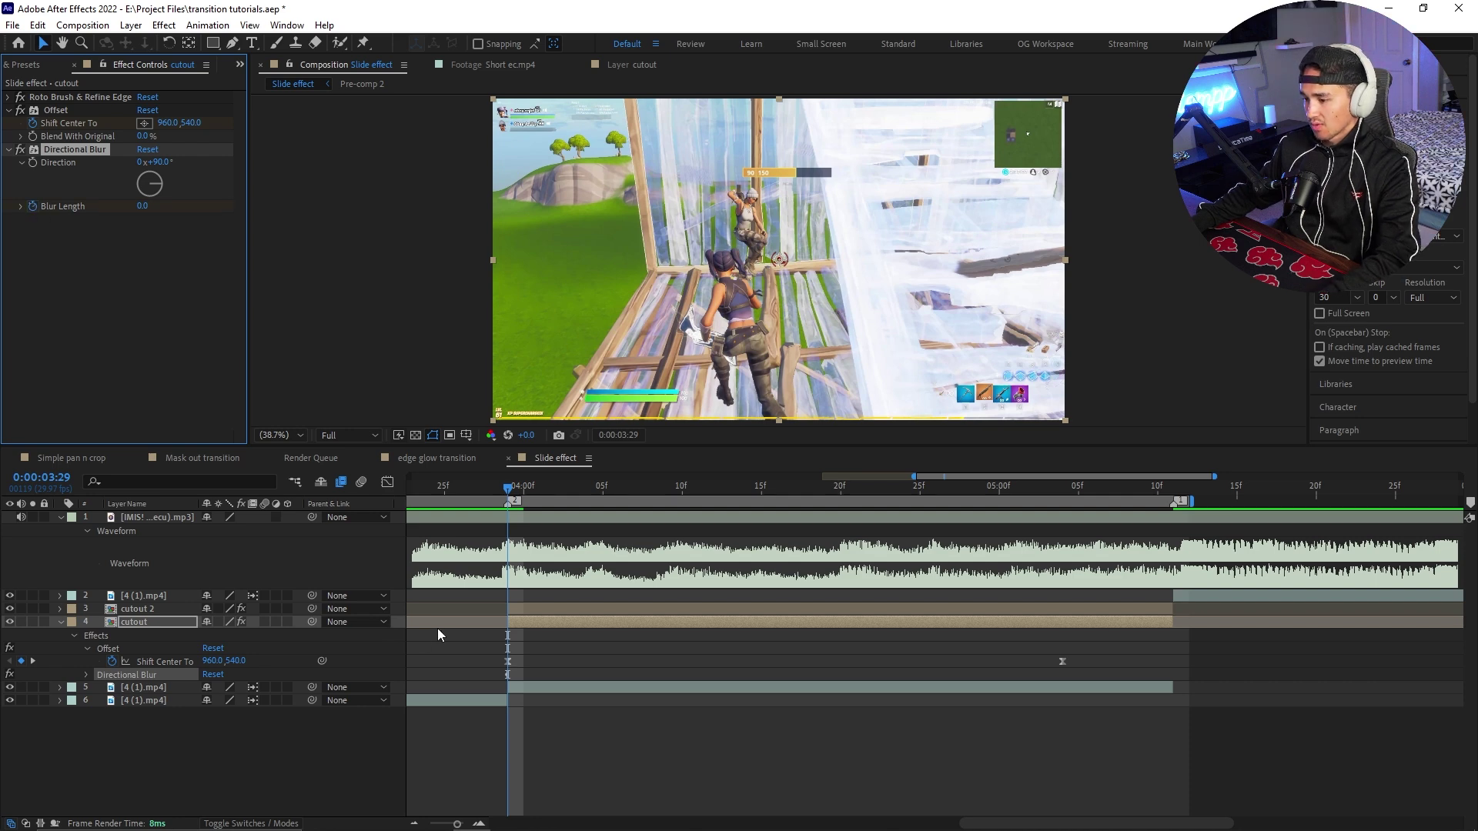
key("u")
key("u")
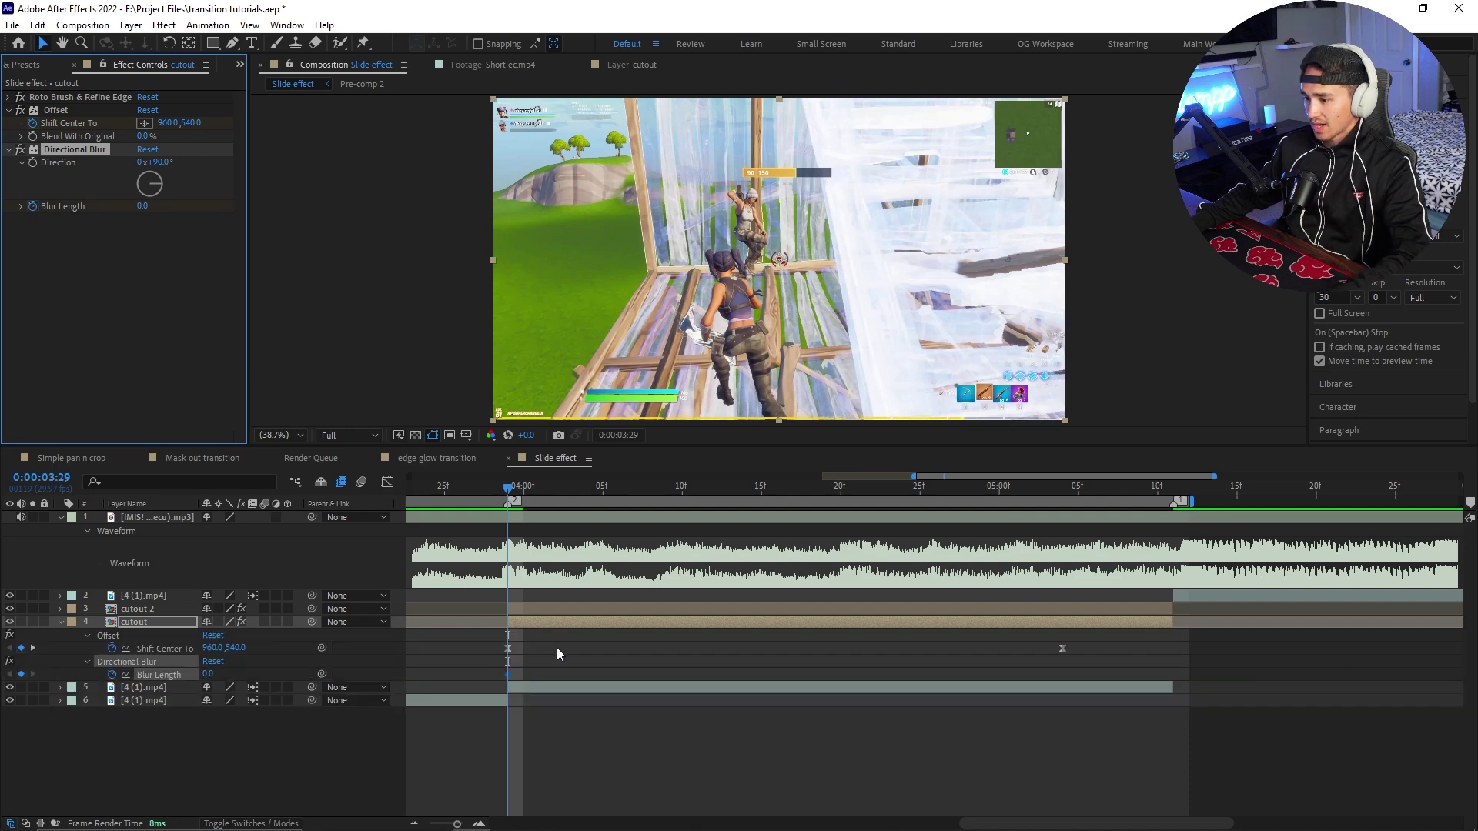
left_click_drag(574, 666, 593, 668)
key("v")
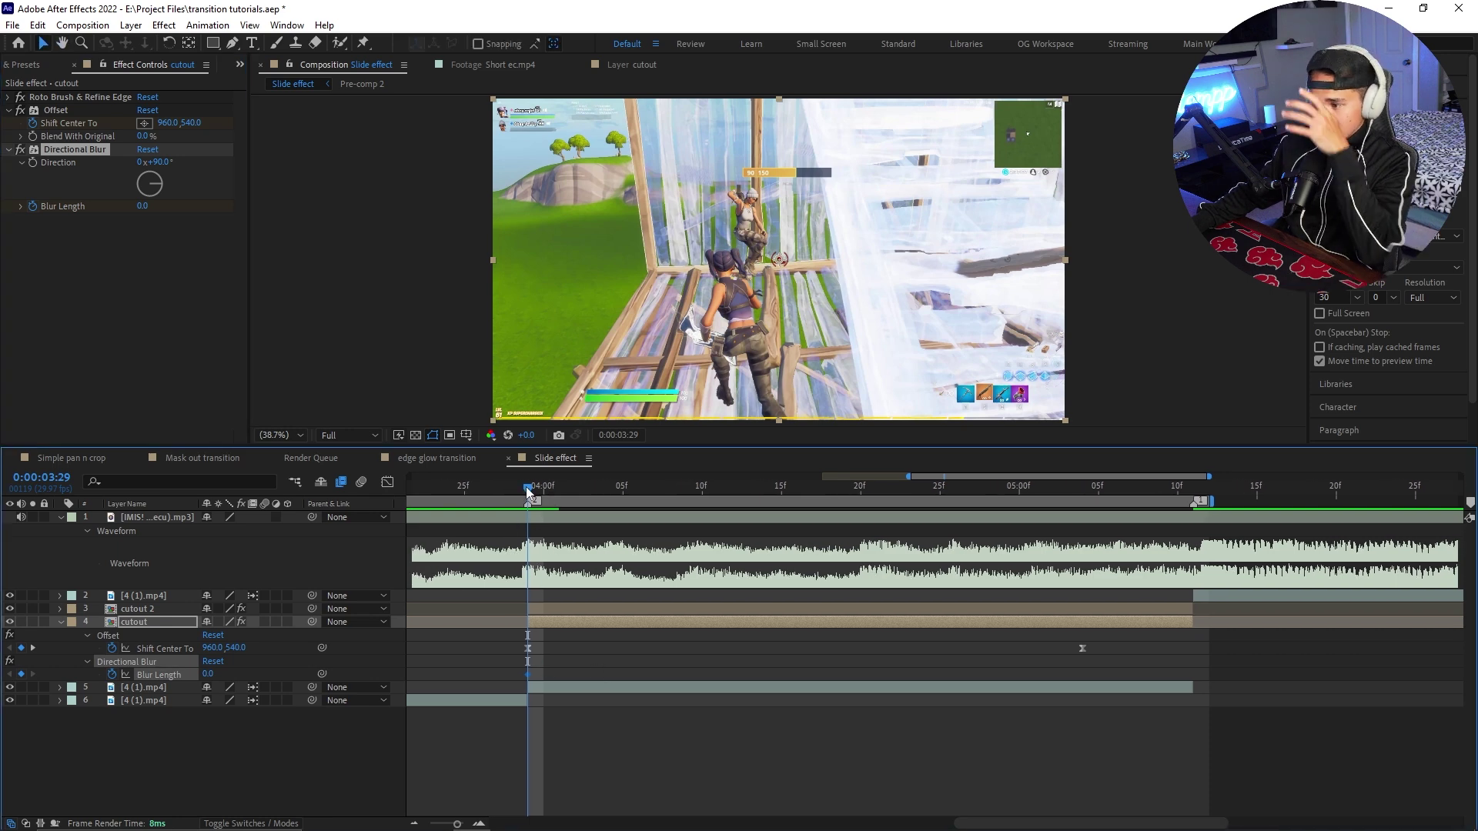
- Keyframe Blur Length at 13 at 0:00:04:04, hold it with another keyframe at 0:00:05:01, and go to the last Offset keyframe
left_click_drag(533, 494, 610, 494)
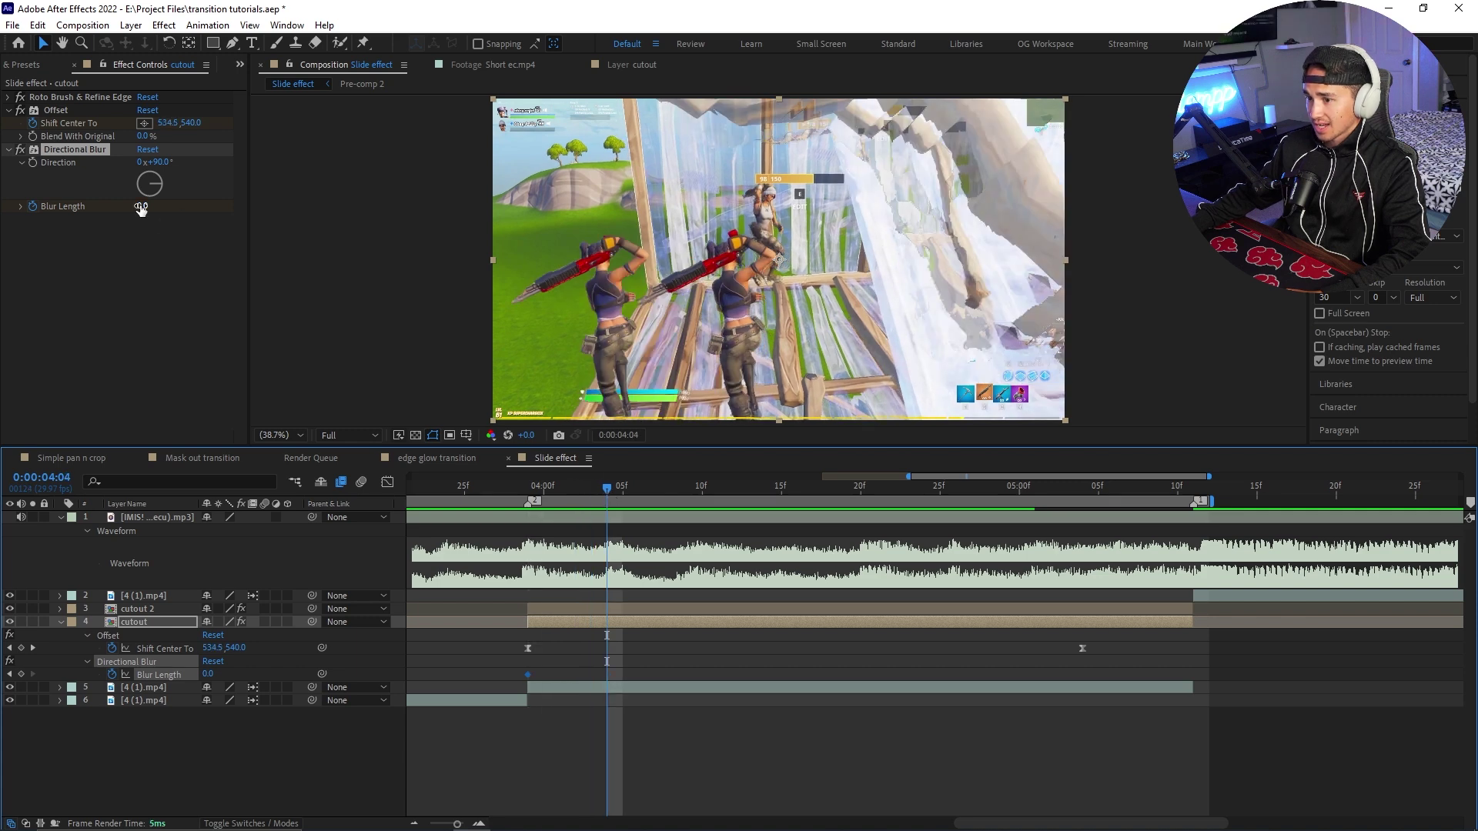
left_click_drag(144, 206, 153, 206)
left_click(149, 205)
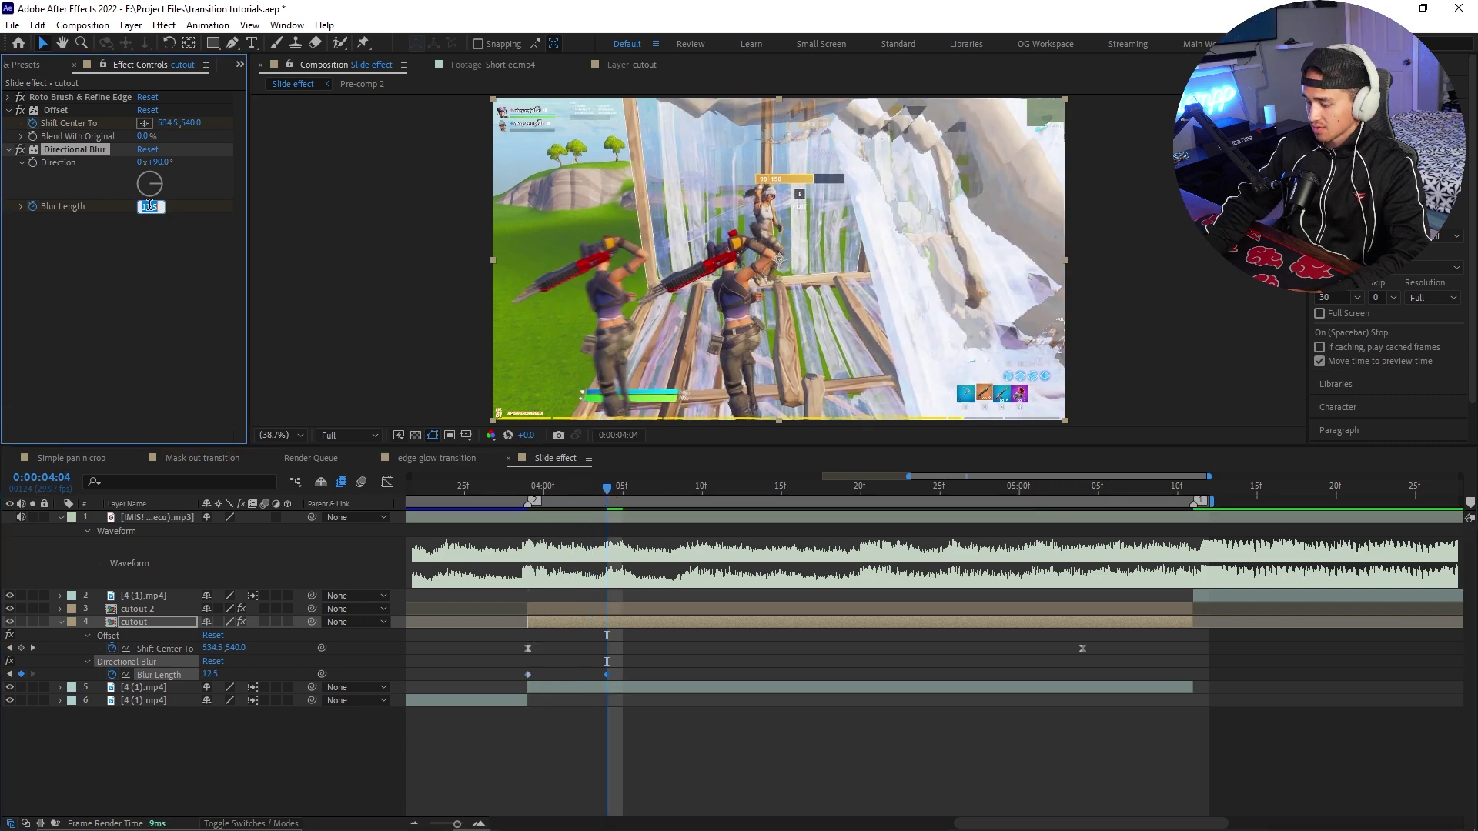
type("13")
key("Return")
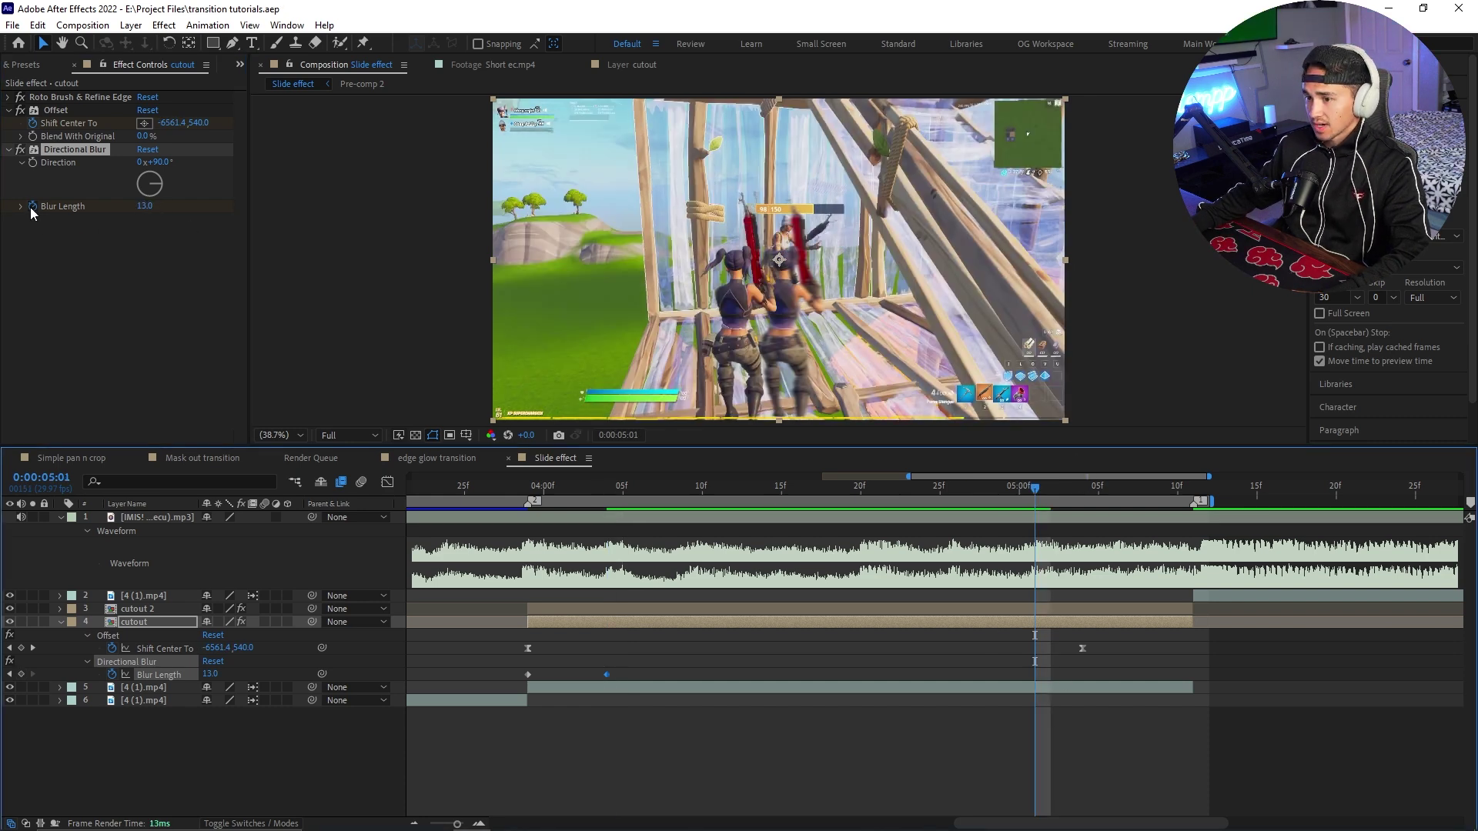
left_click(21, 674)
left_click_drag(1067, 489, 1083, 488)
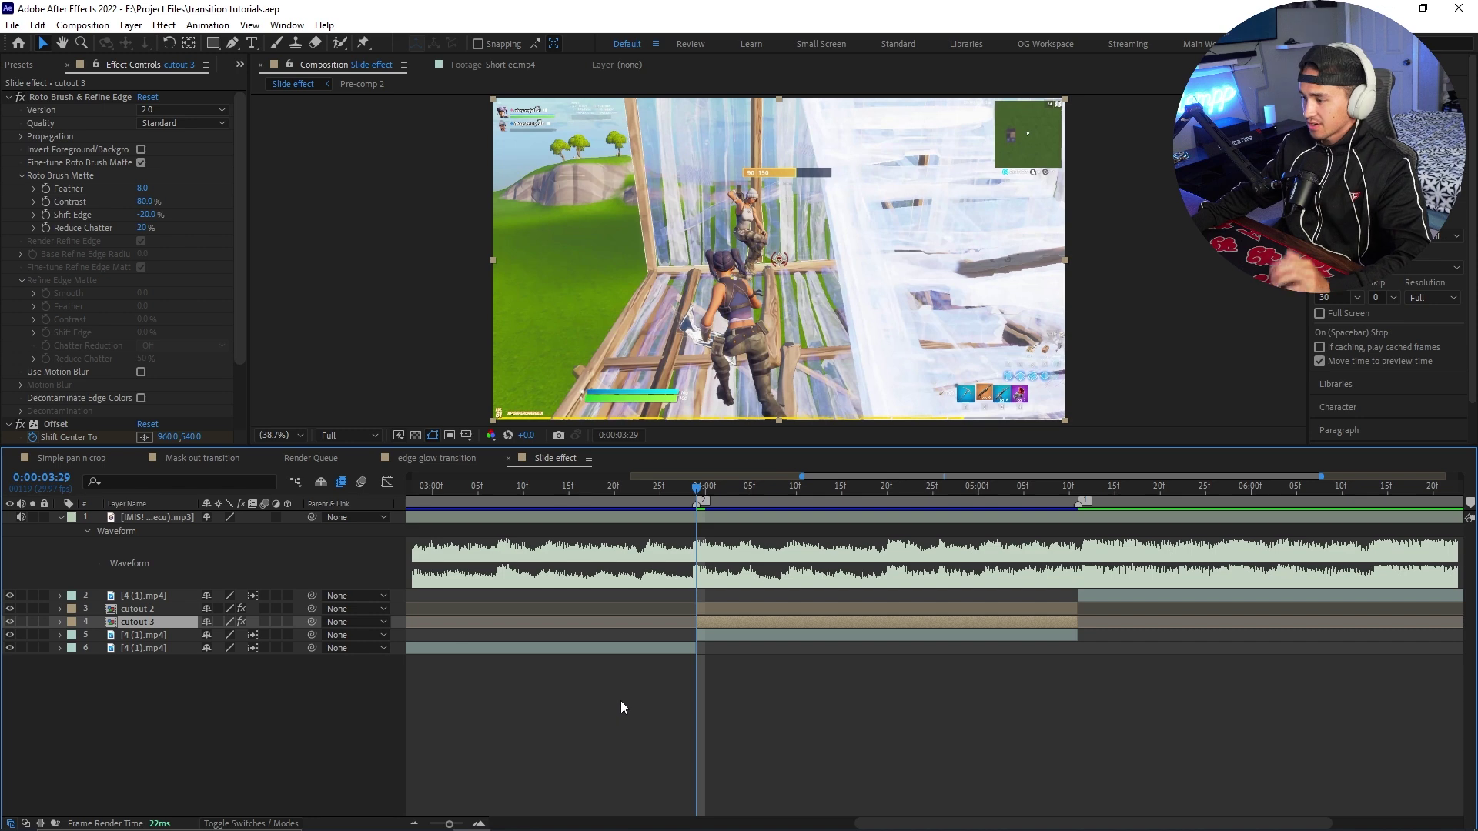
- Create an adjustment layer and place it above all the footage and cutout layers, just below the audio
right_click(621, 698)
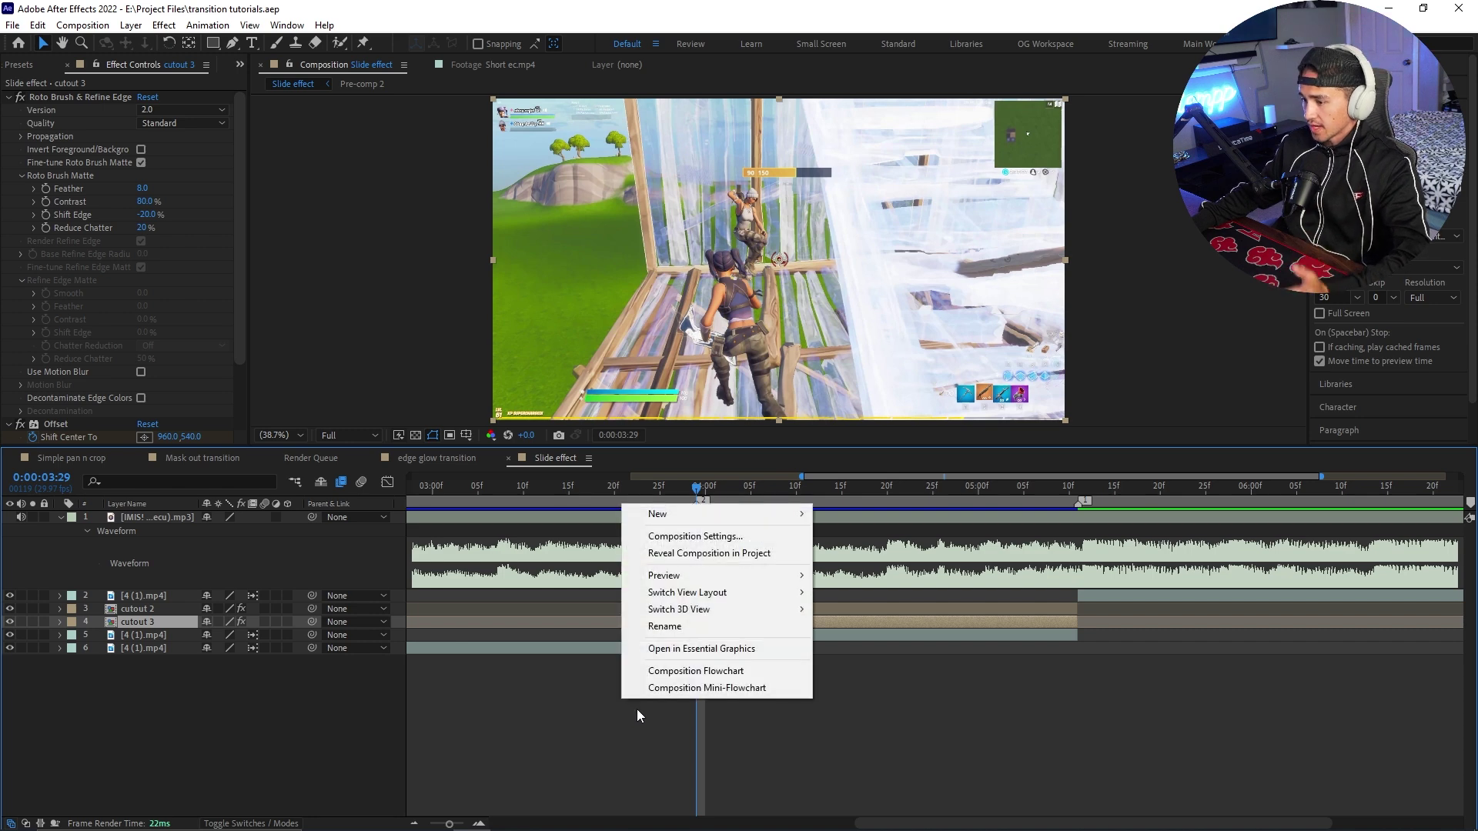
mouse_move(723, 520)
left_click(870, 637)
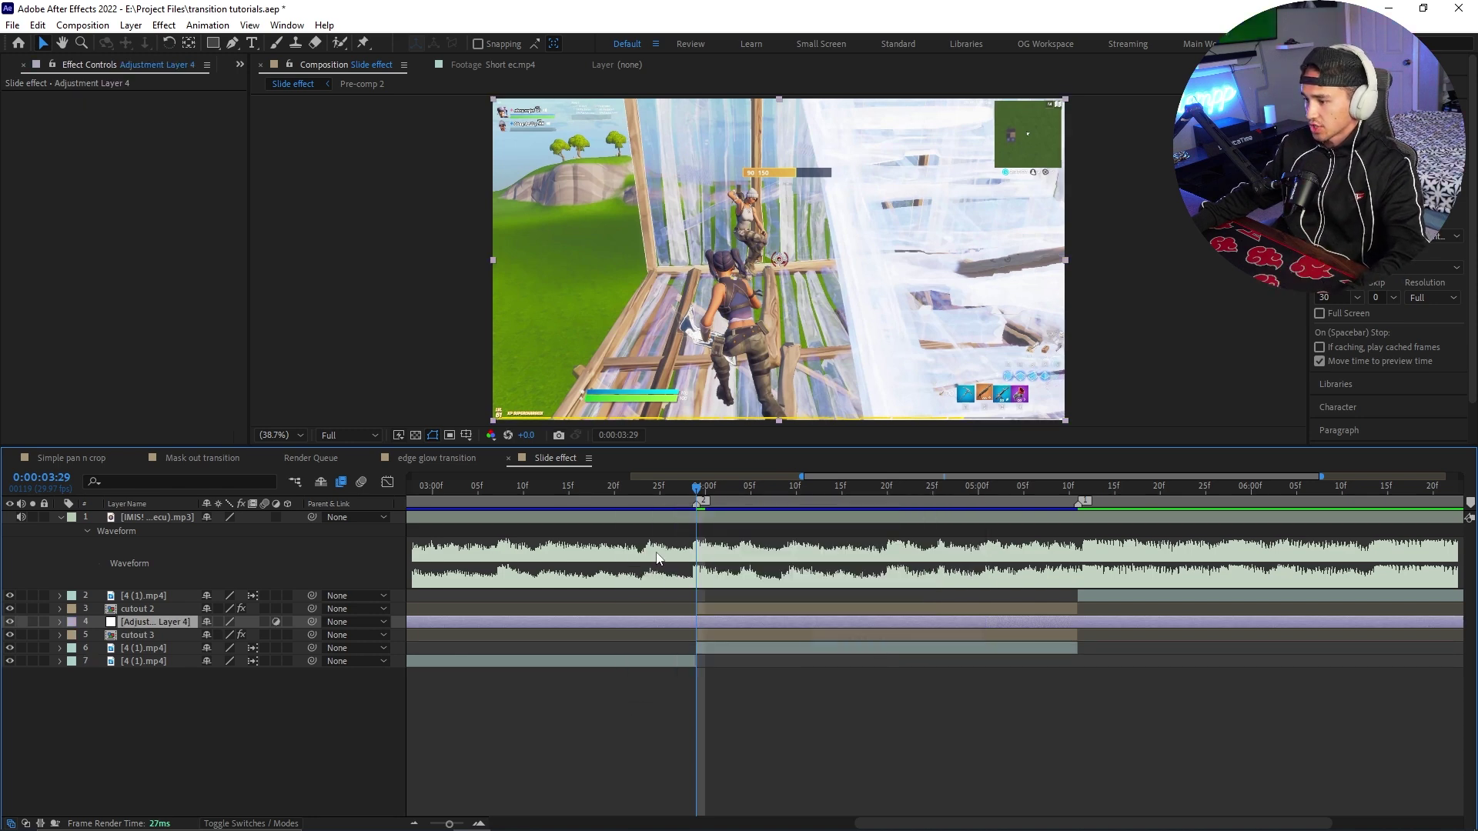
left_click_drag(150, 621, 140, 601)
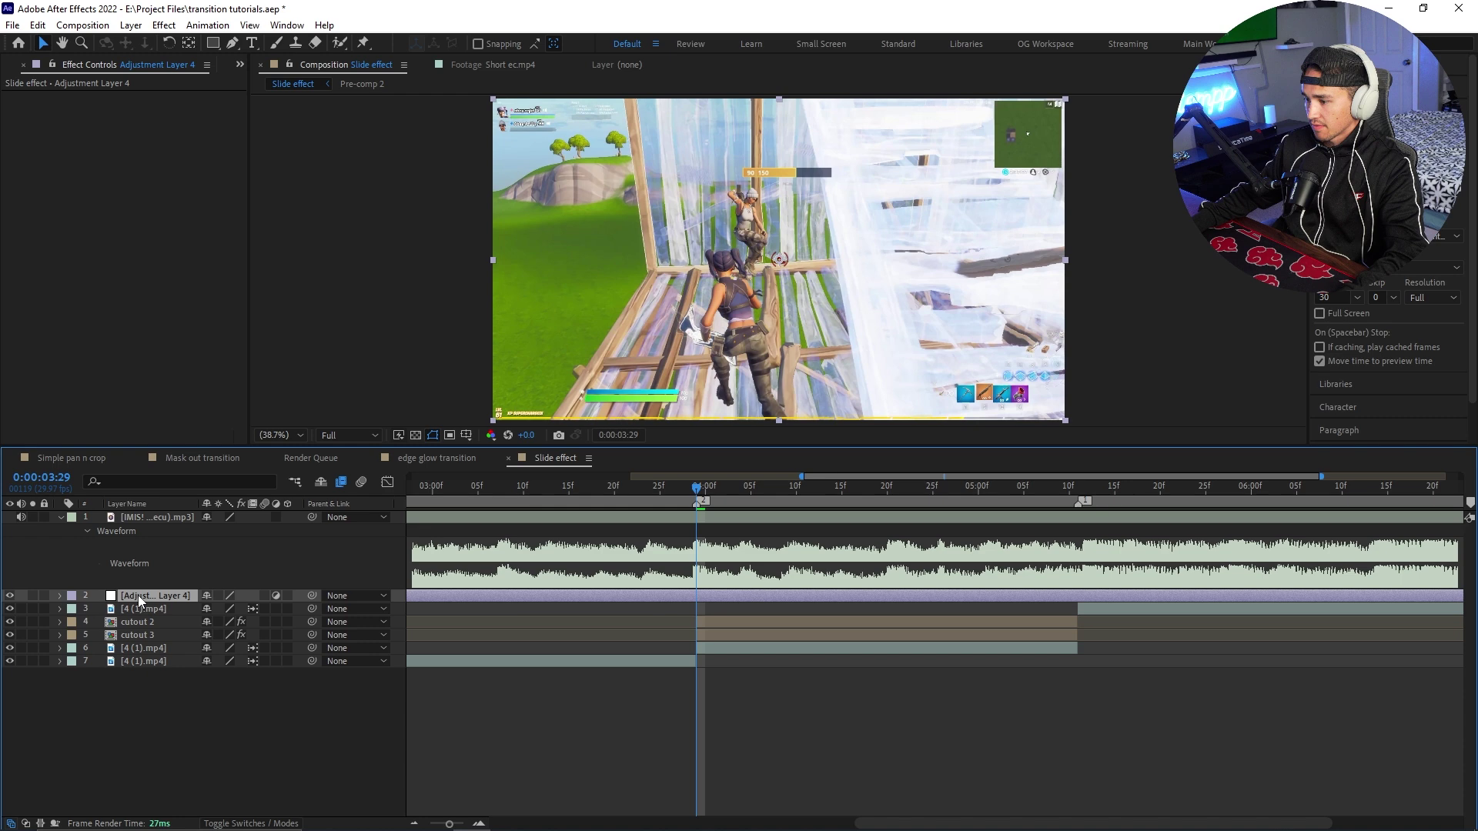
- Search the effects for "transform" and apply the Transform effect to the adjustment layer
left_click(240, 64)
left_click(291, 104)
left_click(87, 86)
type("transform")
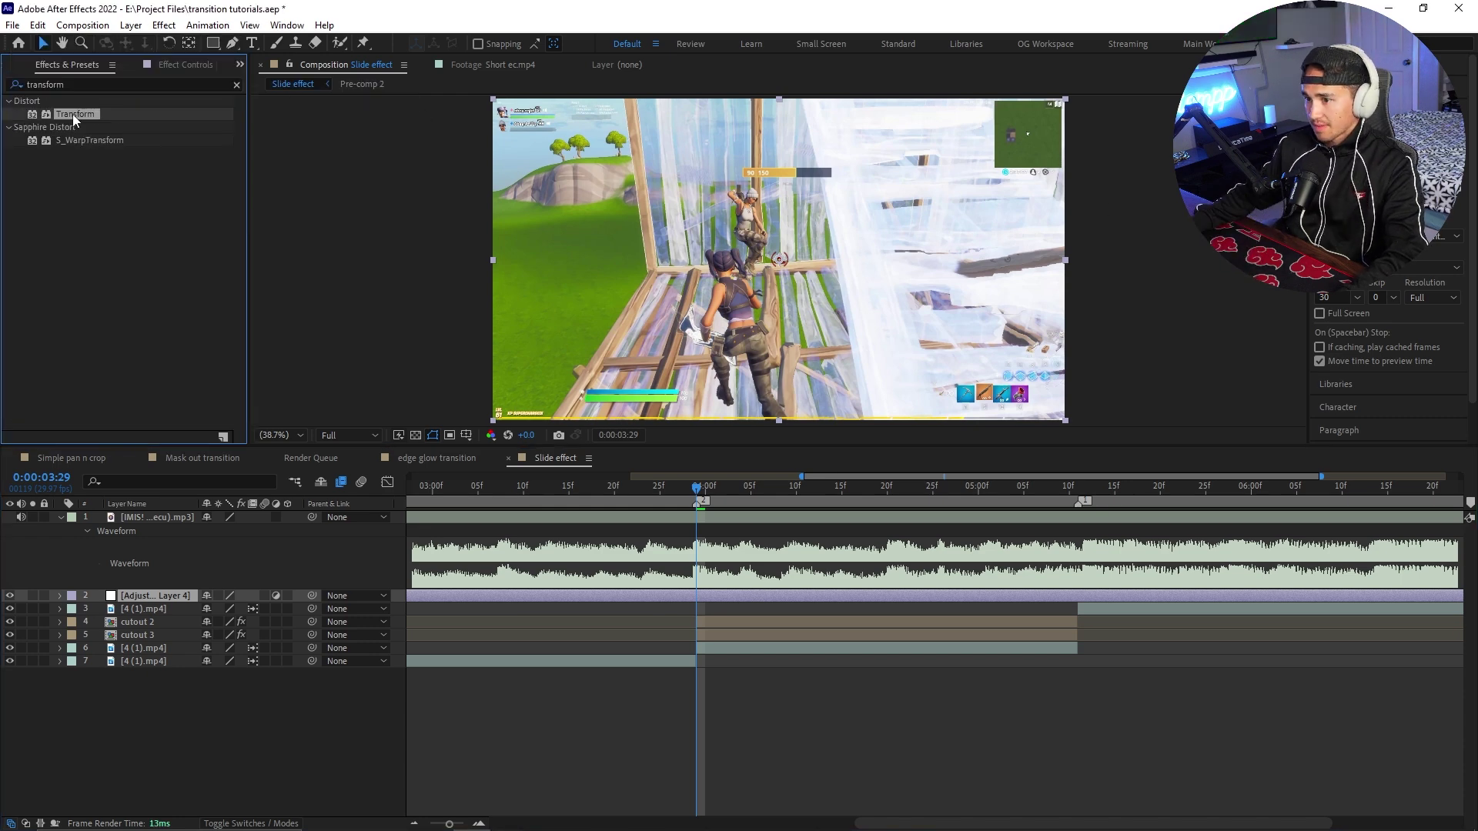
left_click_drag(75, 114, 693, 601)
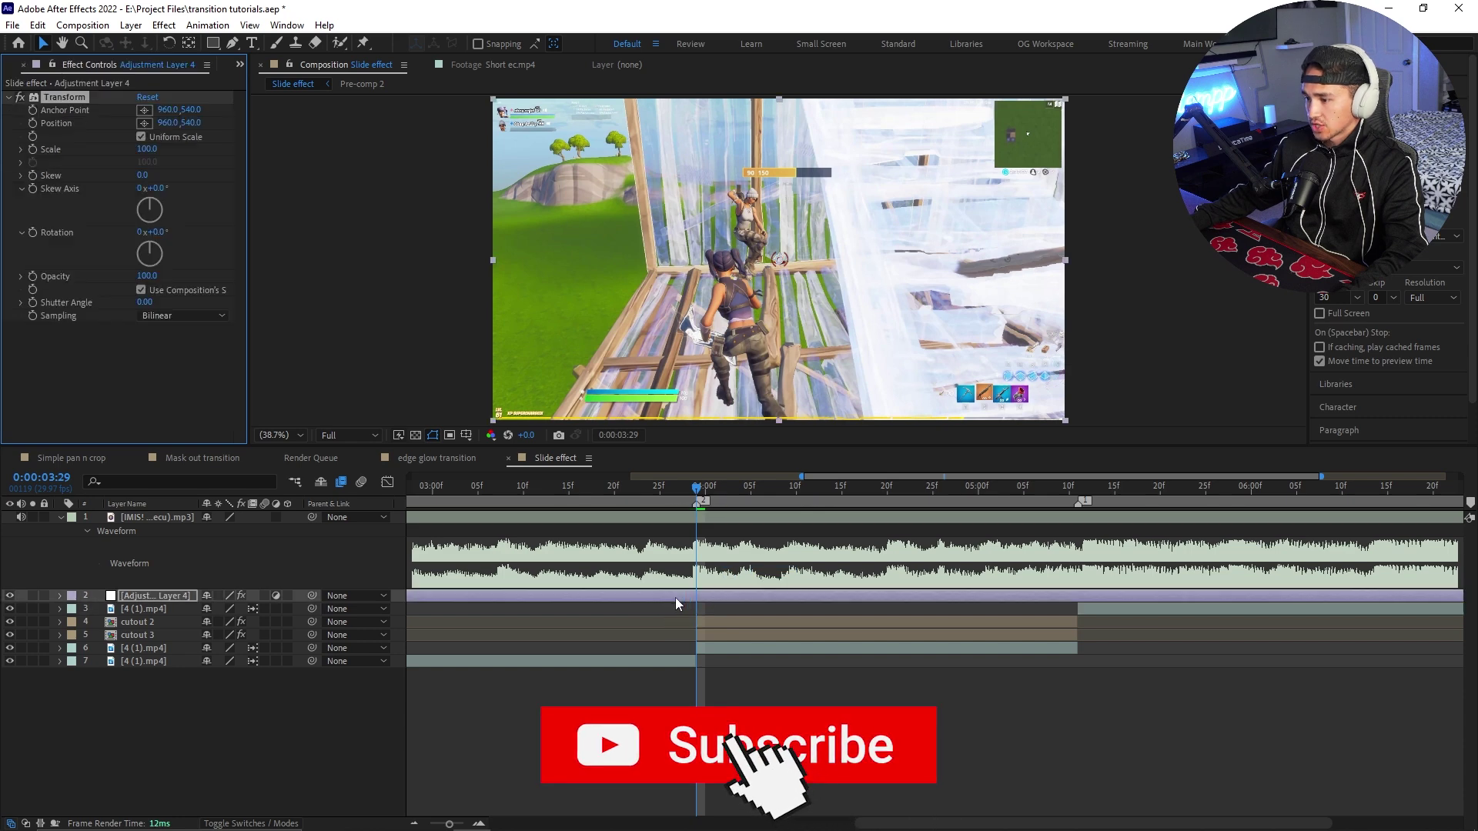
- At 0:00:03:29, keyframe the Transform effect's Position and Scale at their defaults and show the adjustment layer's keyframed properties
left_click(31, 150)
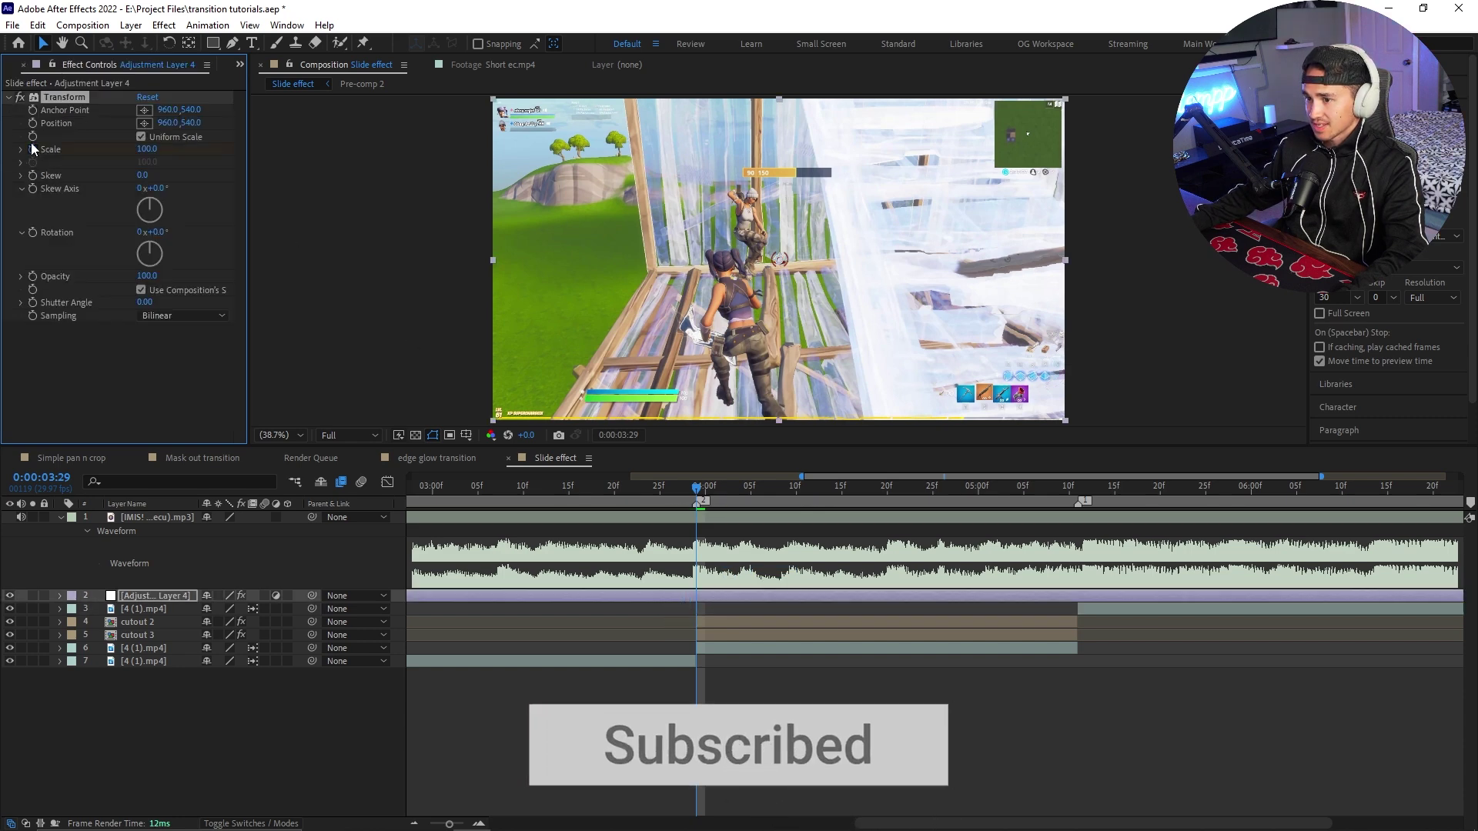
key("u")
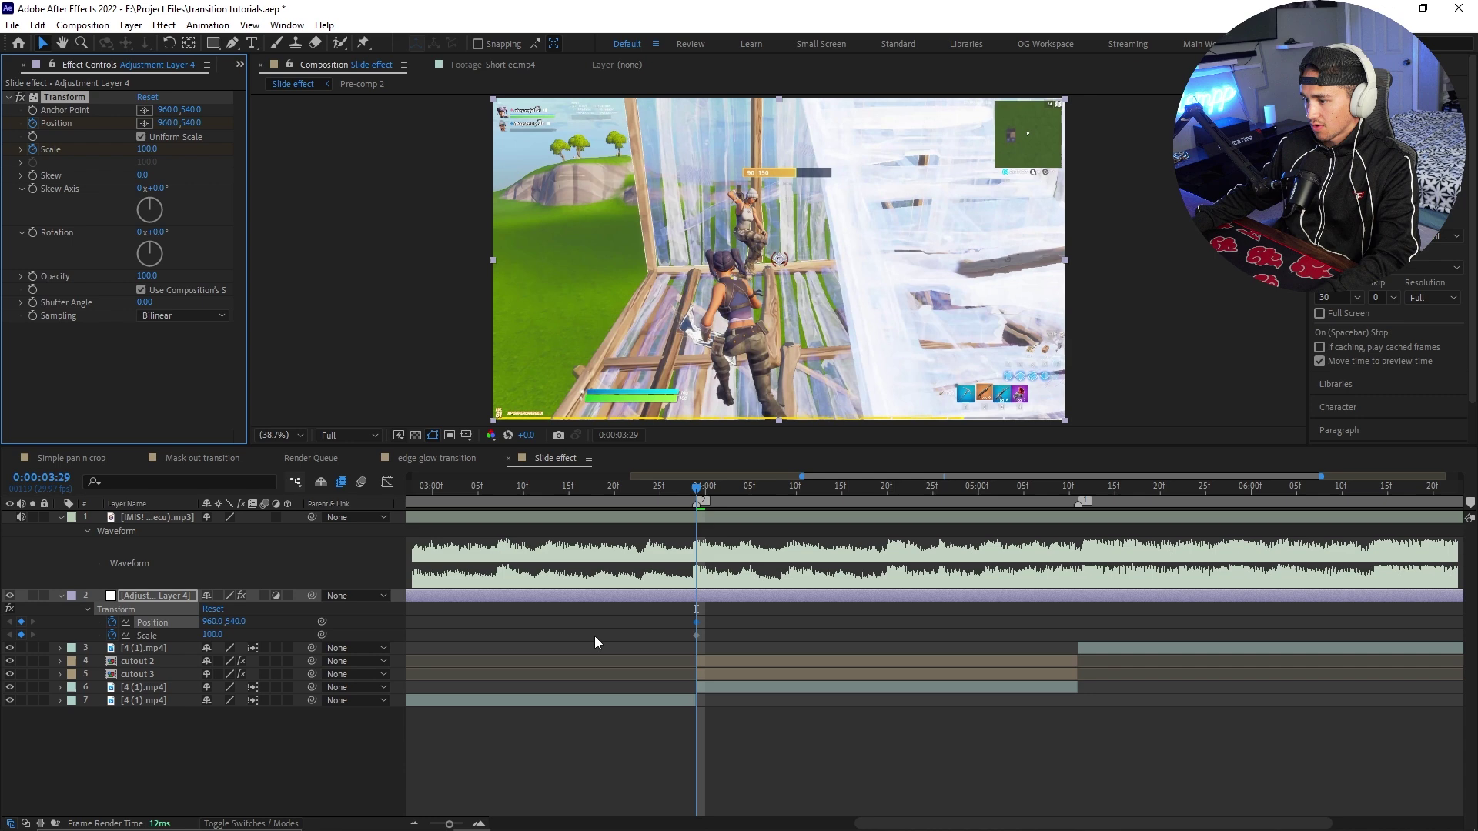
- At 0:00:04:10, set the Transform effect's Scale to 172 and its Position to 1162, 413 to zoom in on the character
left_click_drag(764, 629, 721, 581)
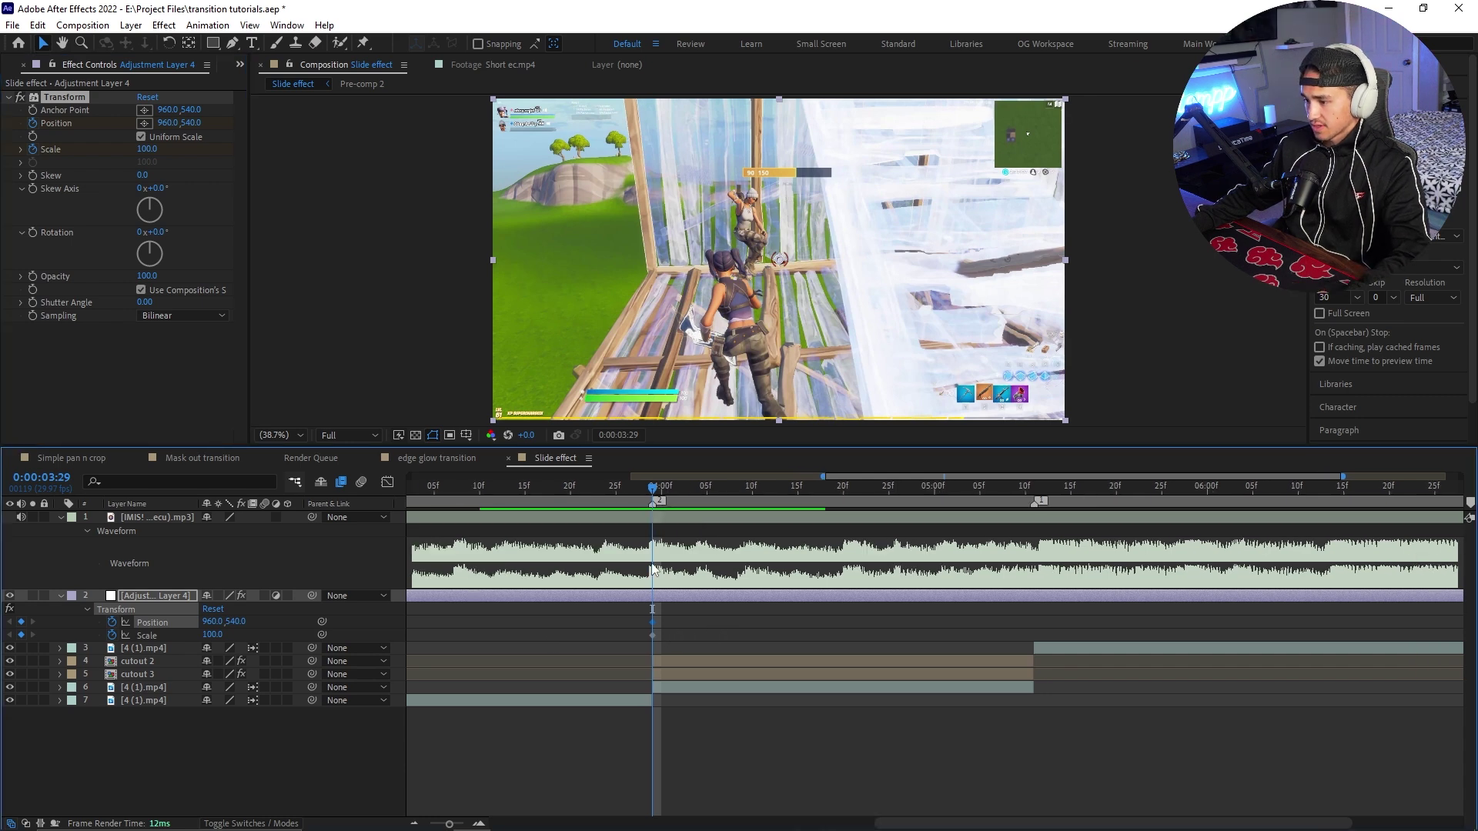
left_click_drag(660, 495, 753, 494)
left_click_drag(148, 148, 309, 115)
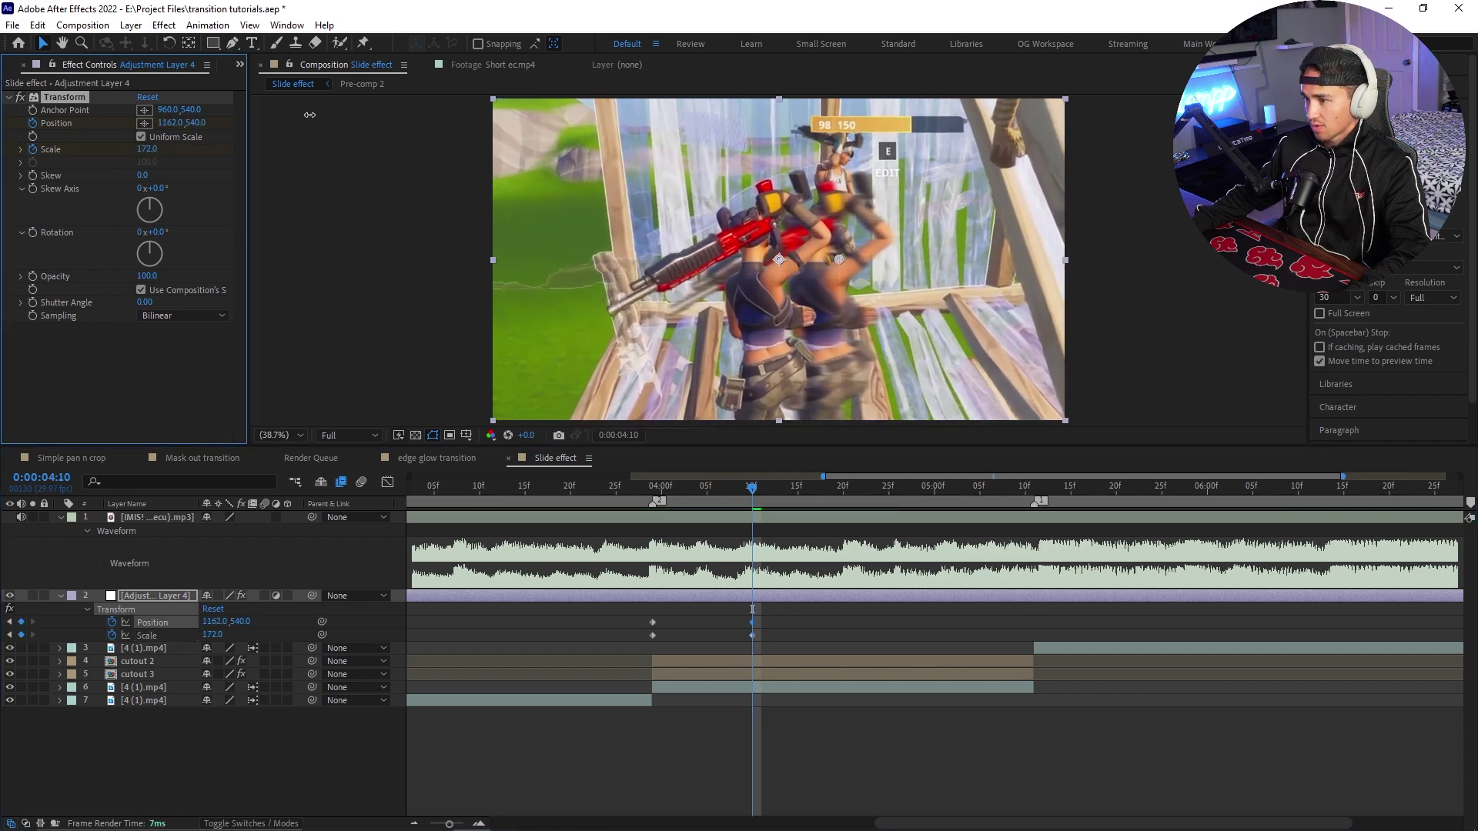
left_click_drag(204, 123, 89, 135)
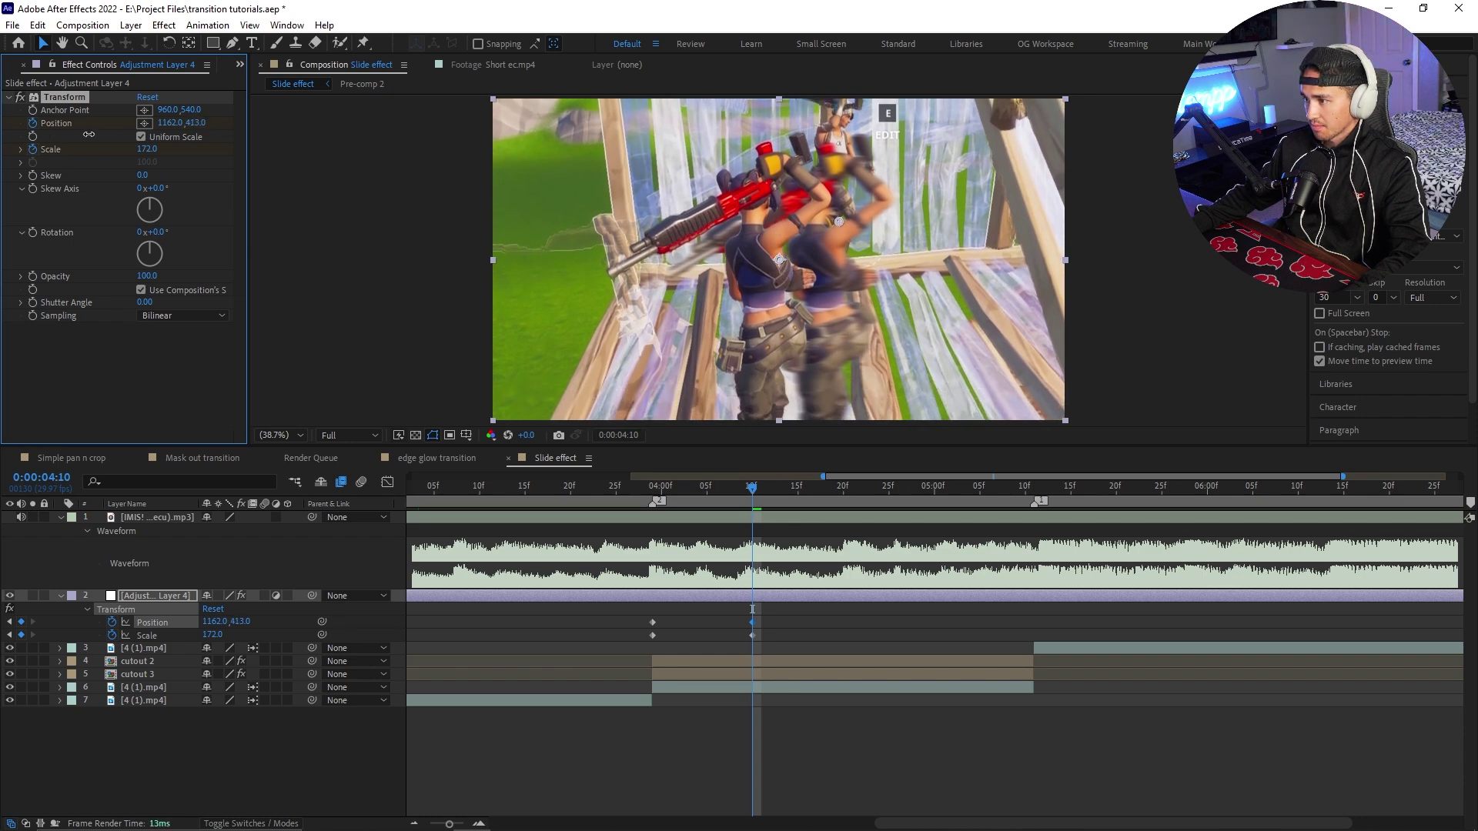
- Apply Easy Ease to the two Position keyframes and reshape their speed curve in the Graph Editor
left_click_drag(762, 616, 643, 620)
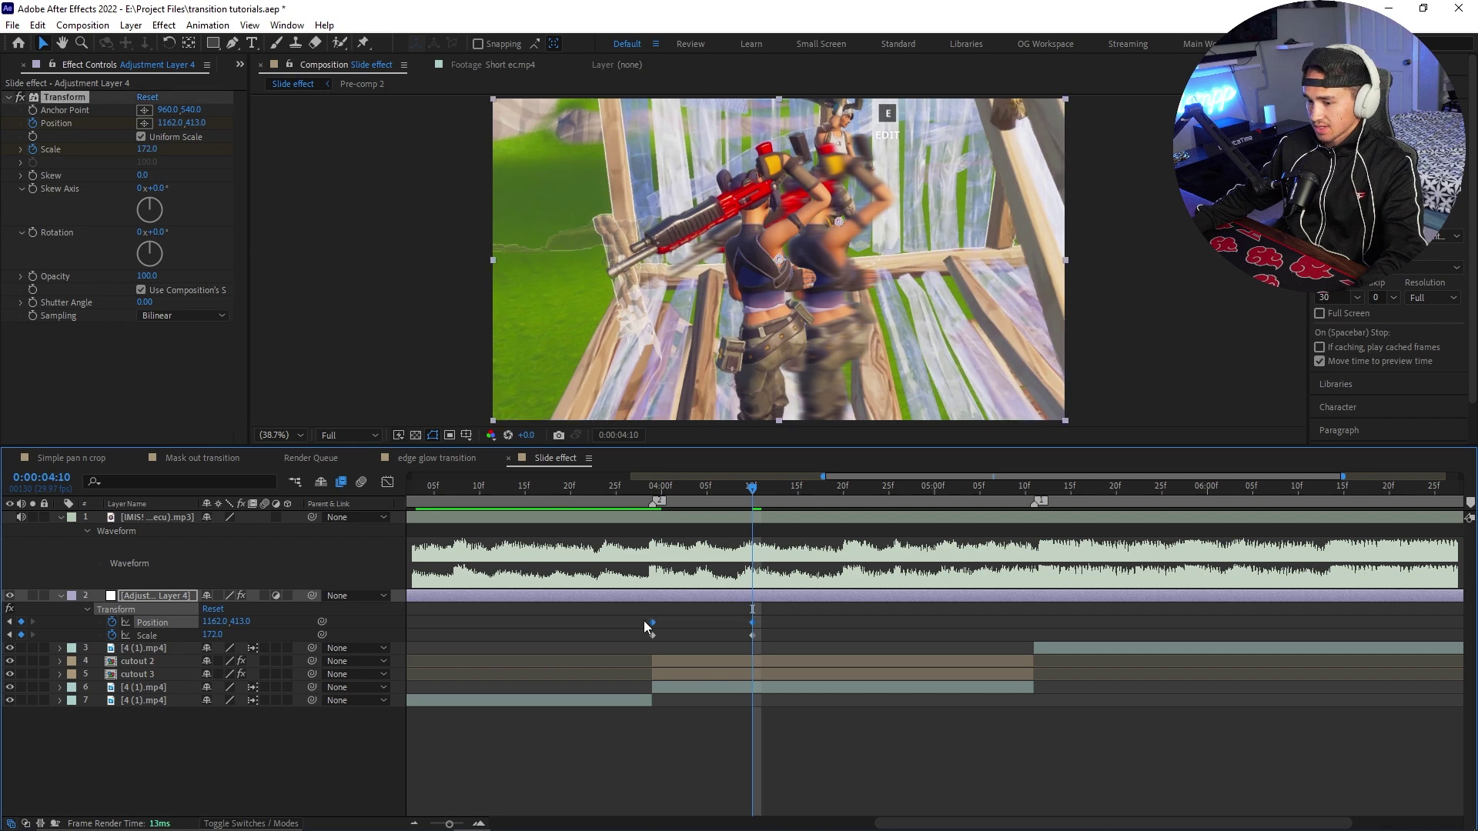
key("F9")
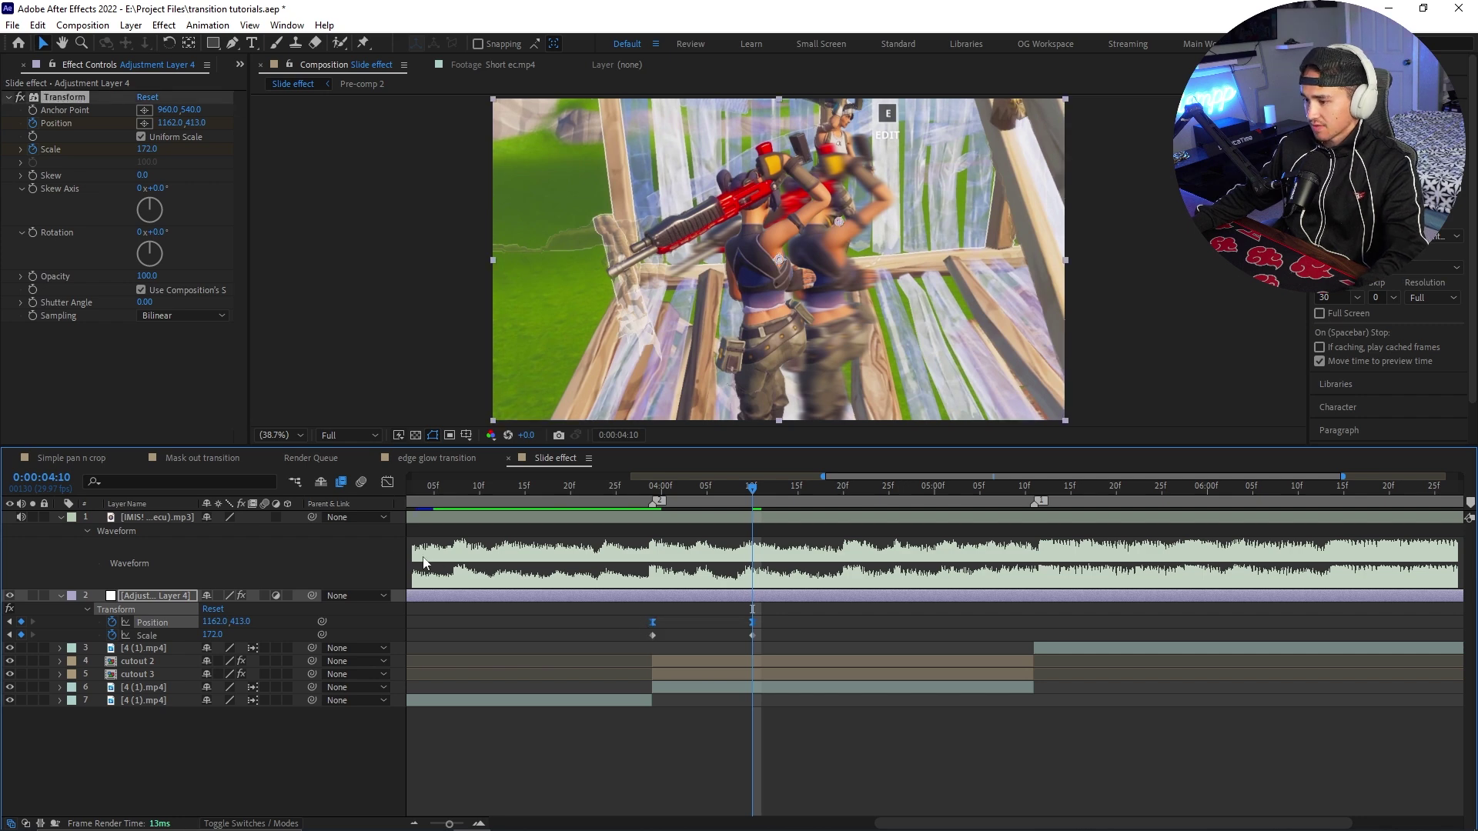
left_click(388, 483)
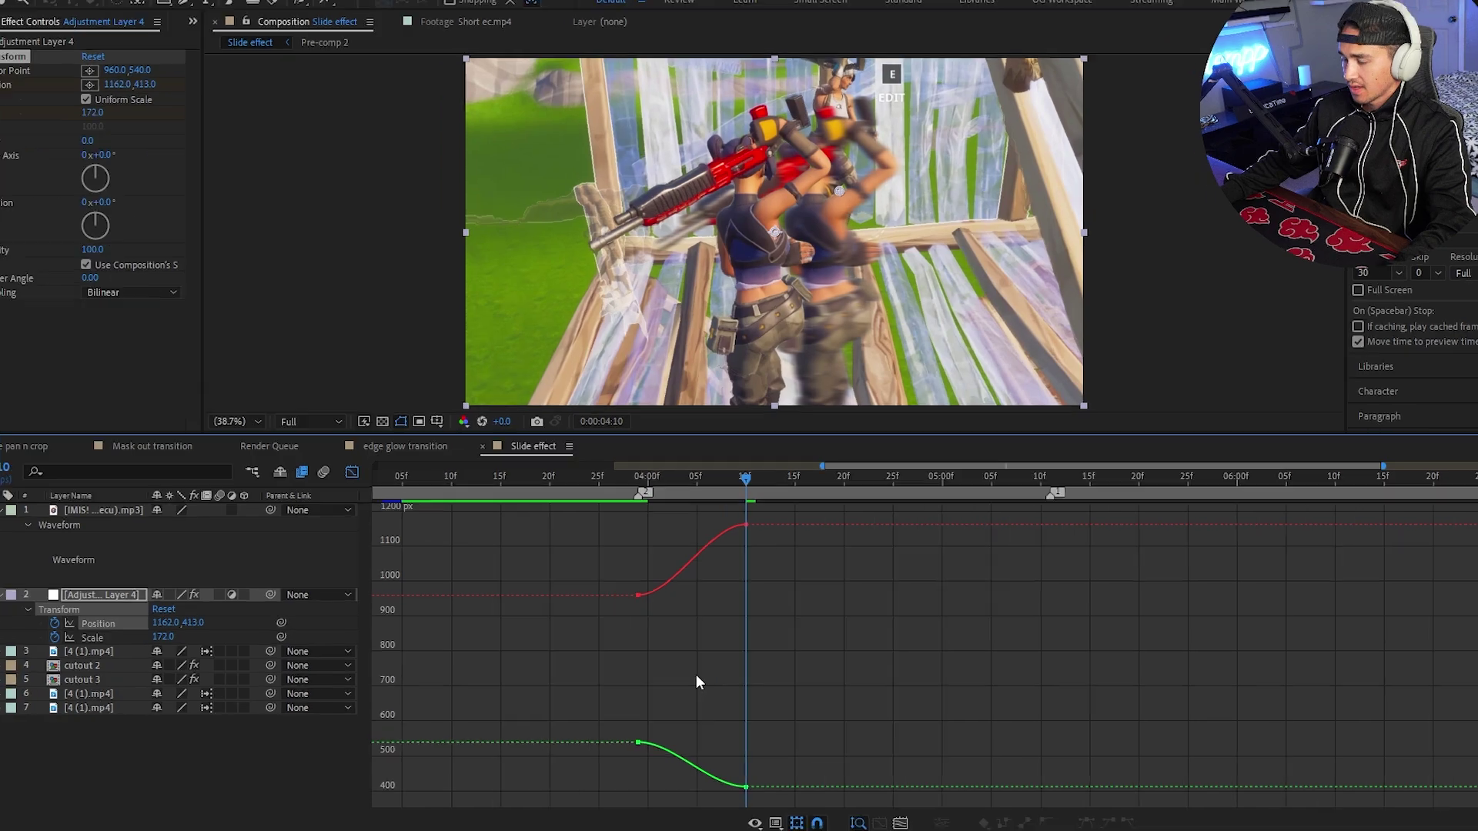
right_click(707, 414)
left_click(760, 533)
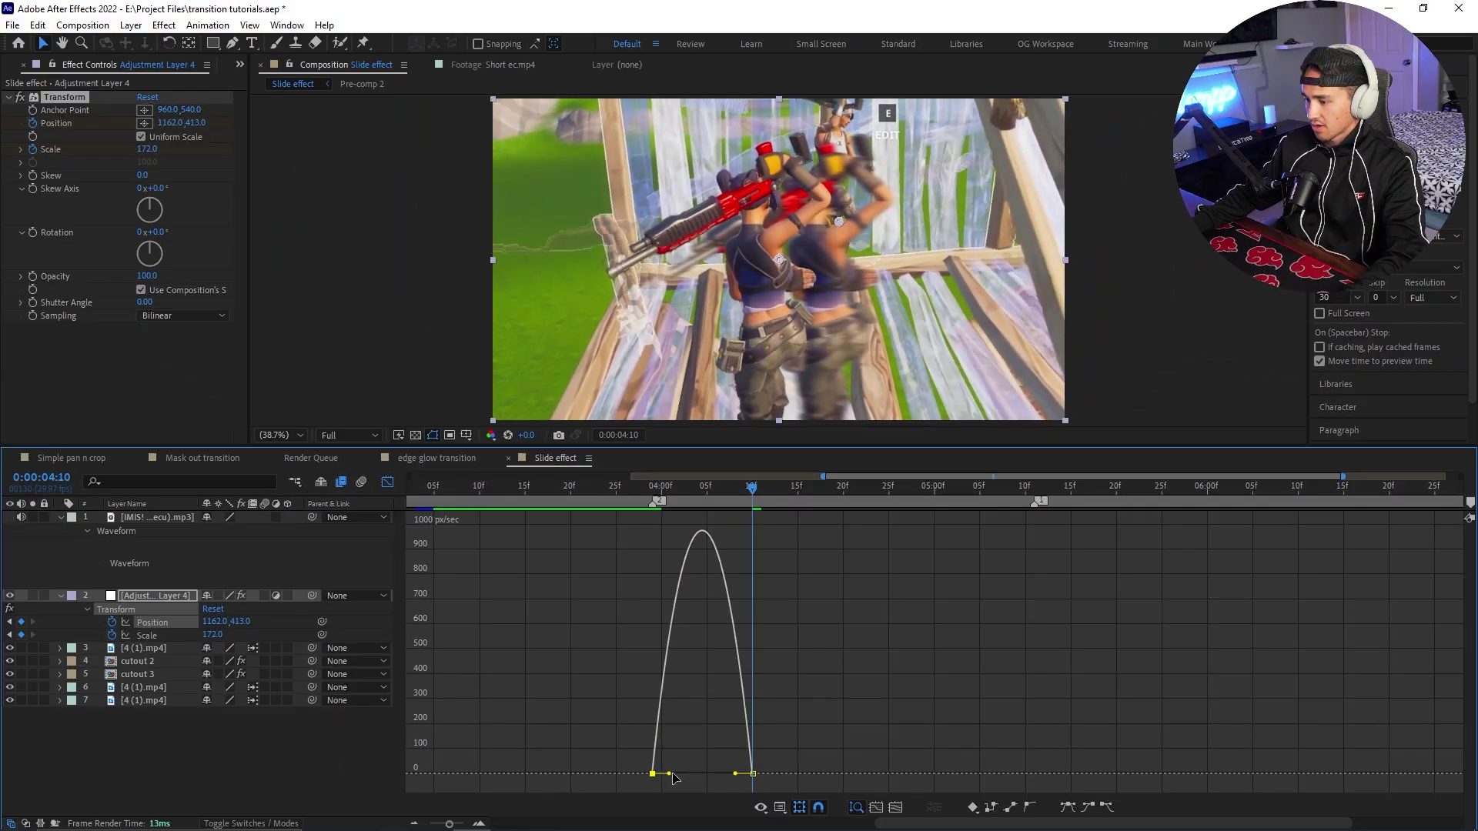
left_click_drag(669, 774, 702, 774)
left_click(388, 482)
- Reshape the speed curve between the two eased Scale keyframes so it peaks at the start and tapers off gradually
left_click_drag(774, 633, 631, 642)
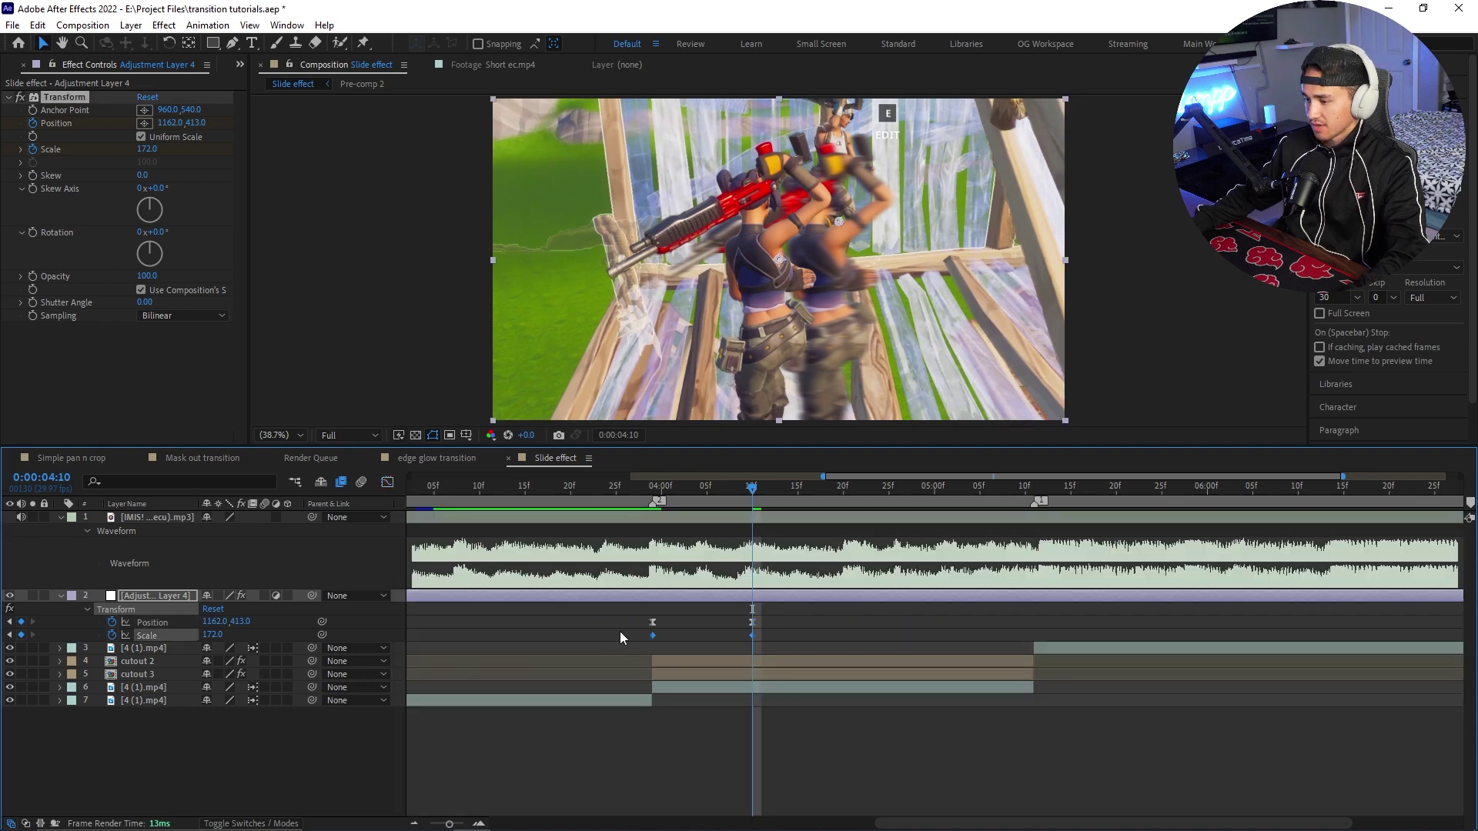
key("shift+F3")
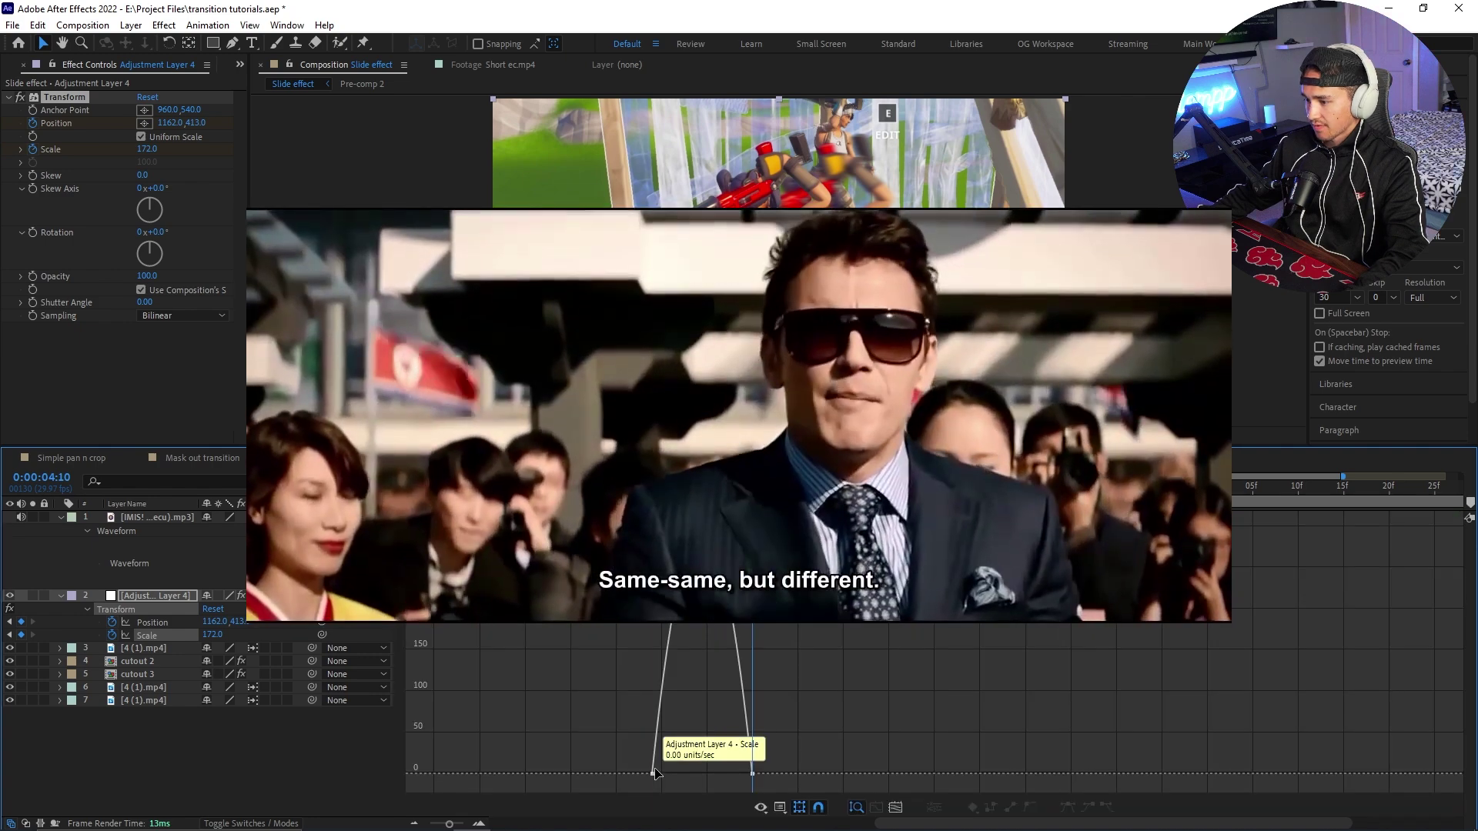
left_click(654, 772)
left_click_drag(669, 774, 640, 783)
left_click_drag(736, 776, 687, 782)
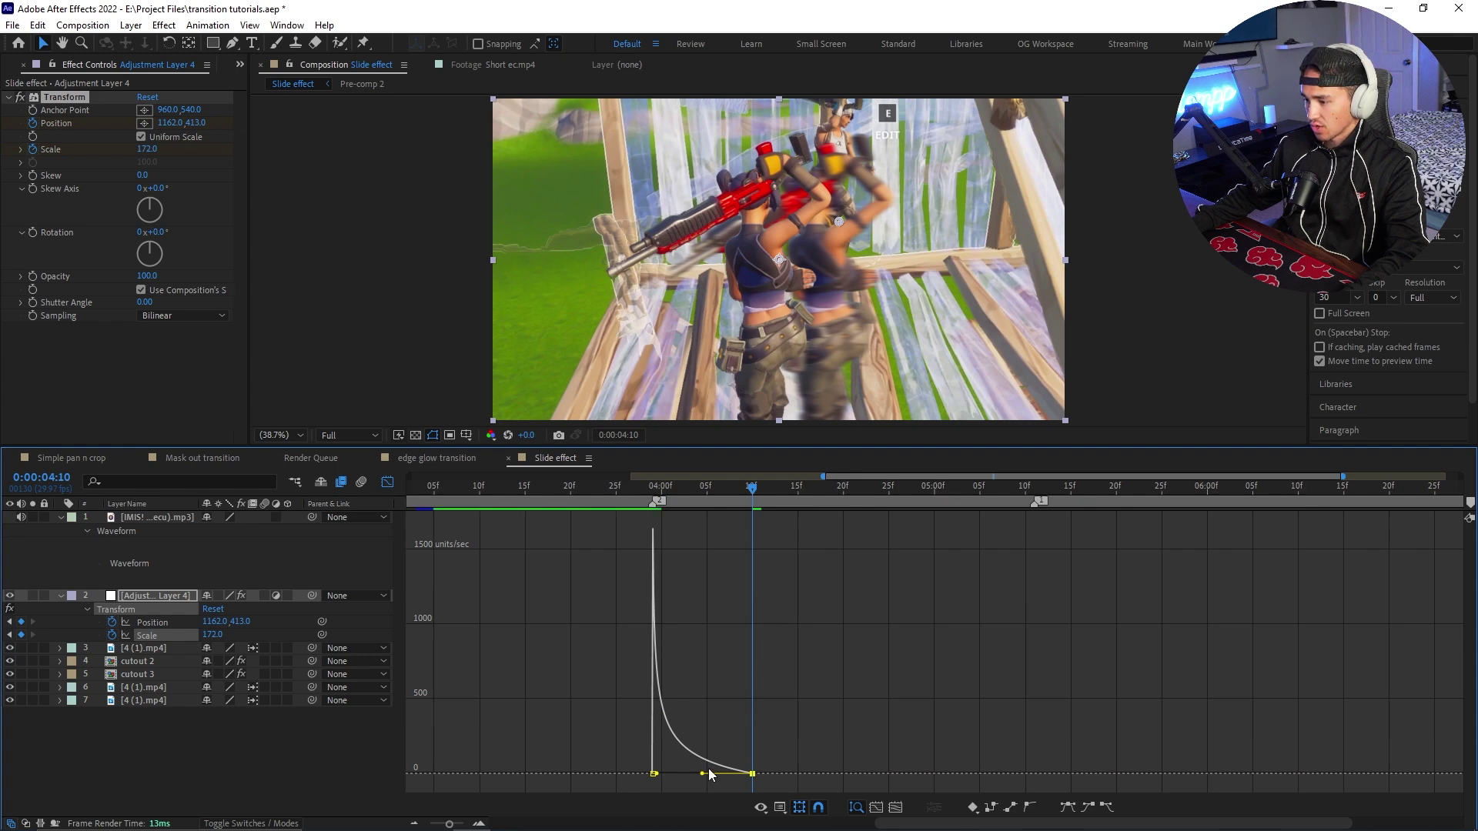
left_click(387, 485)
- Copy the Position and Scale keyframes from 0:00:04:10 and paste them at 0:00:05:11 to hold the zoom
left_click_drag(796, 488, 860, 496)
left_click_drag(621, 616, 570, 640)
key("ctrl+c")
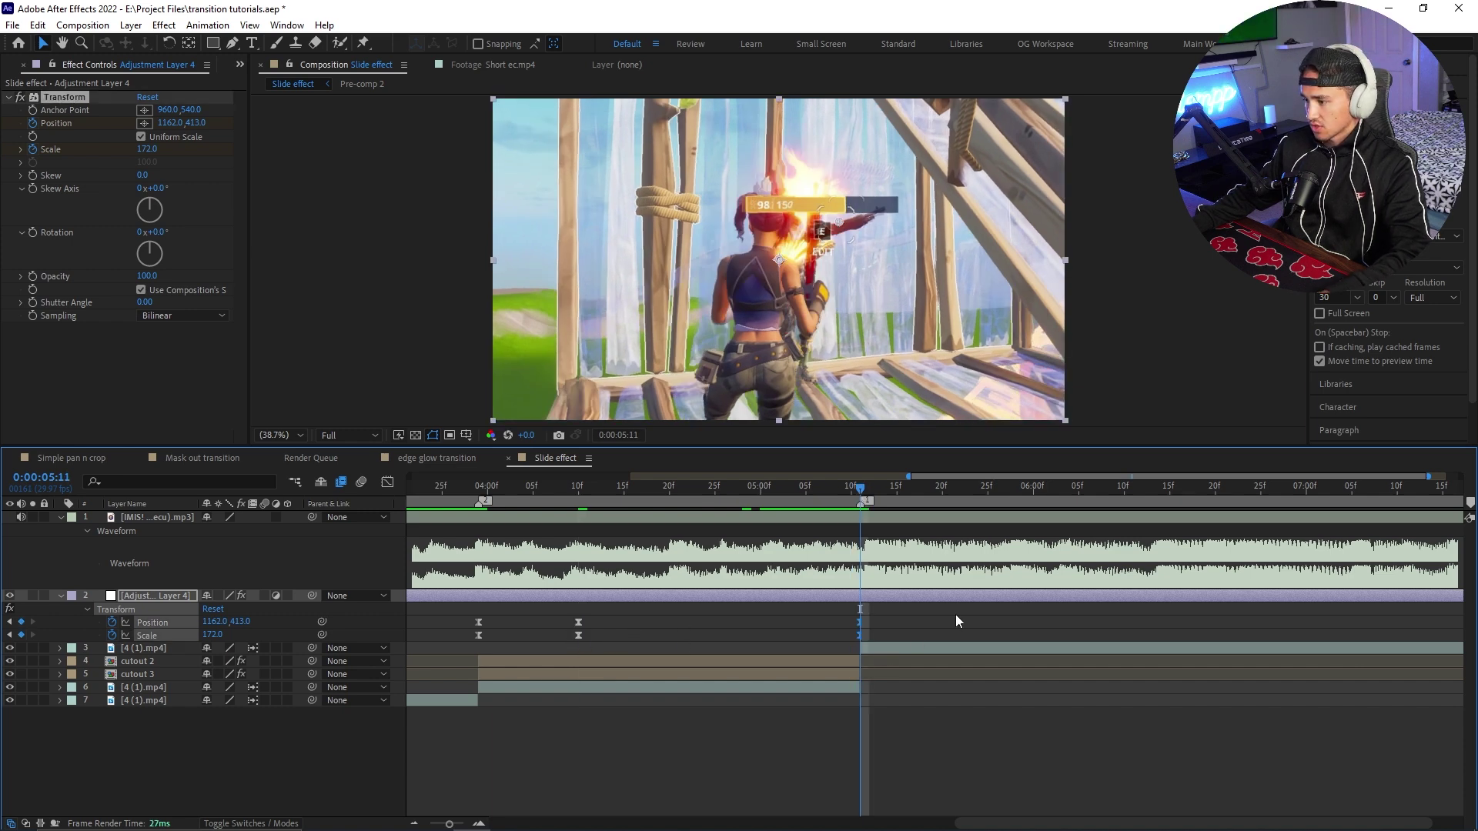
key("ctrl+v")
- Copy the starting Position and Scale keyframes and paste them at 0:00:05:29 to return to the original framing
scroll(846, 623, "right", 2)
left_click_drag(807, 493, 958, 492)
scroll(585, 668, "left", 3)
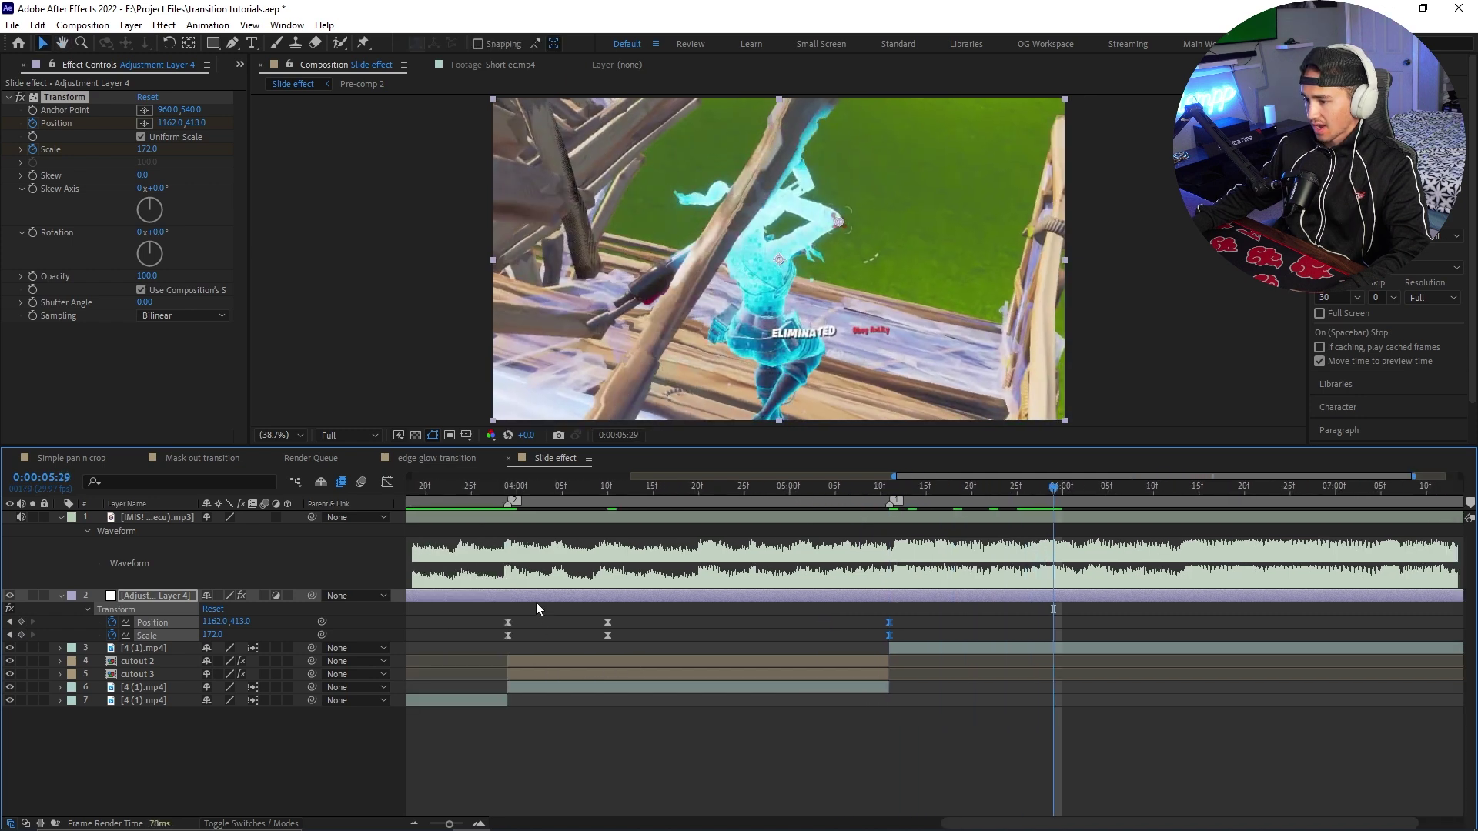
left_click_drag(529, 615, 502, 651)
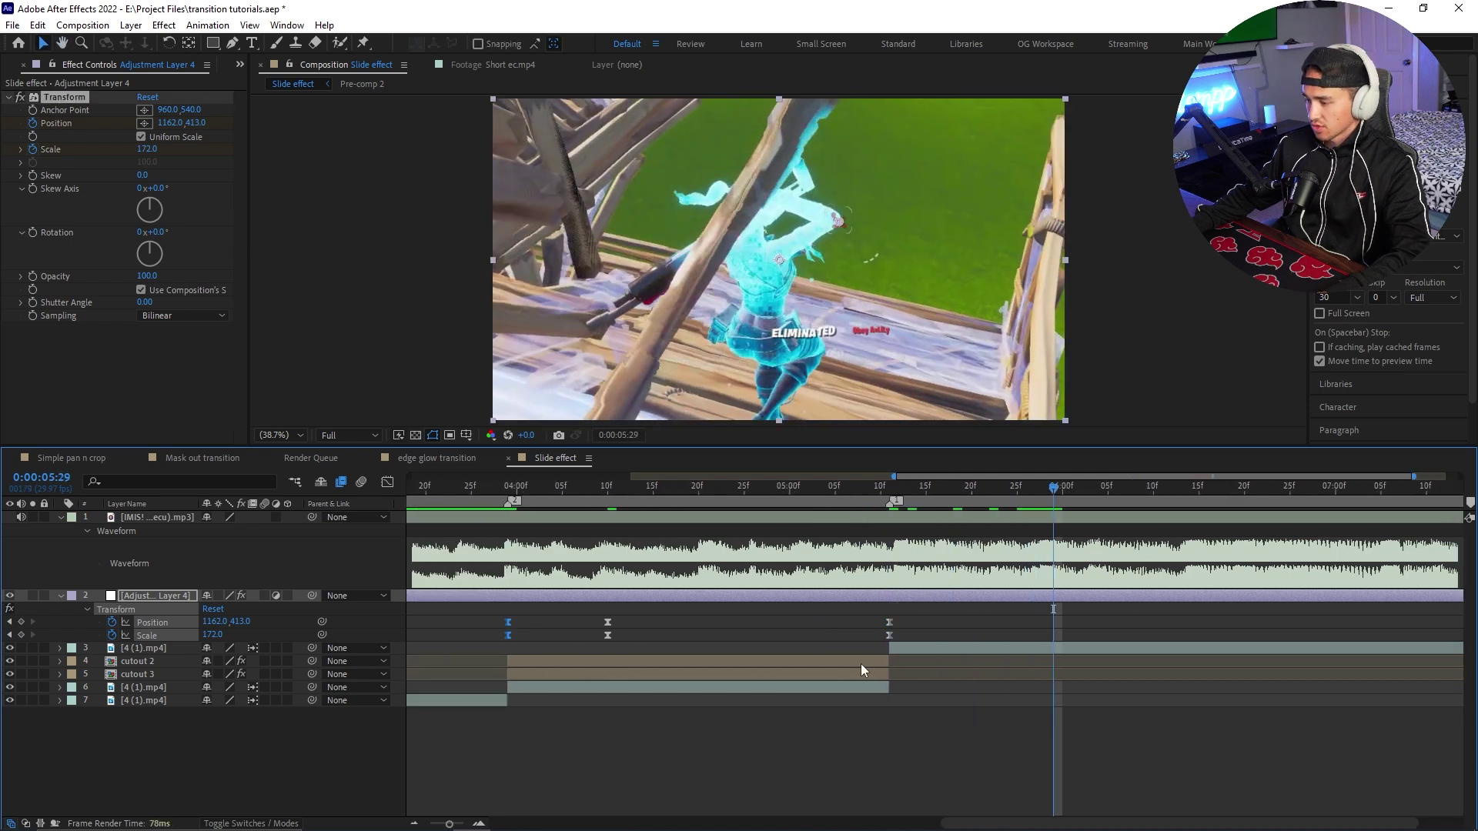
key("ctrl+c")
key("ctrl+v")
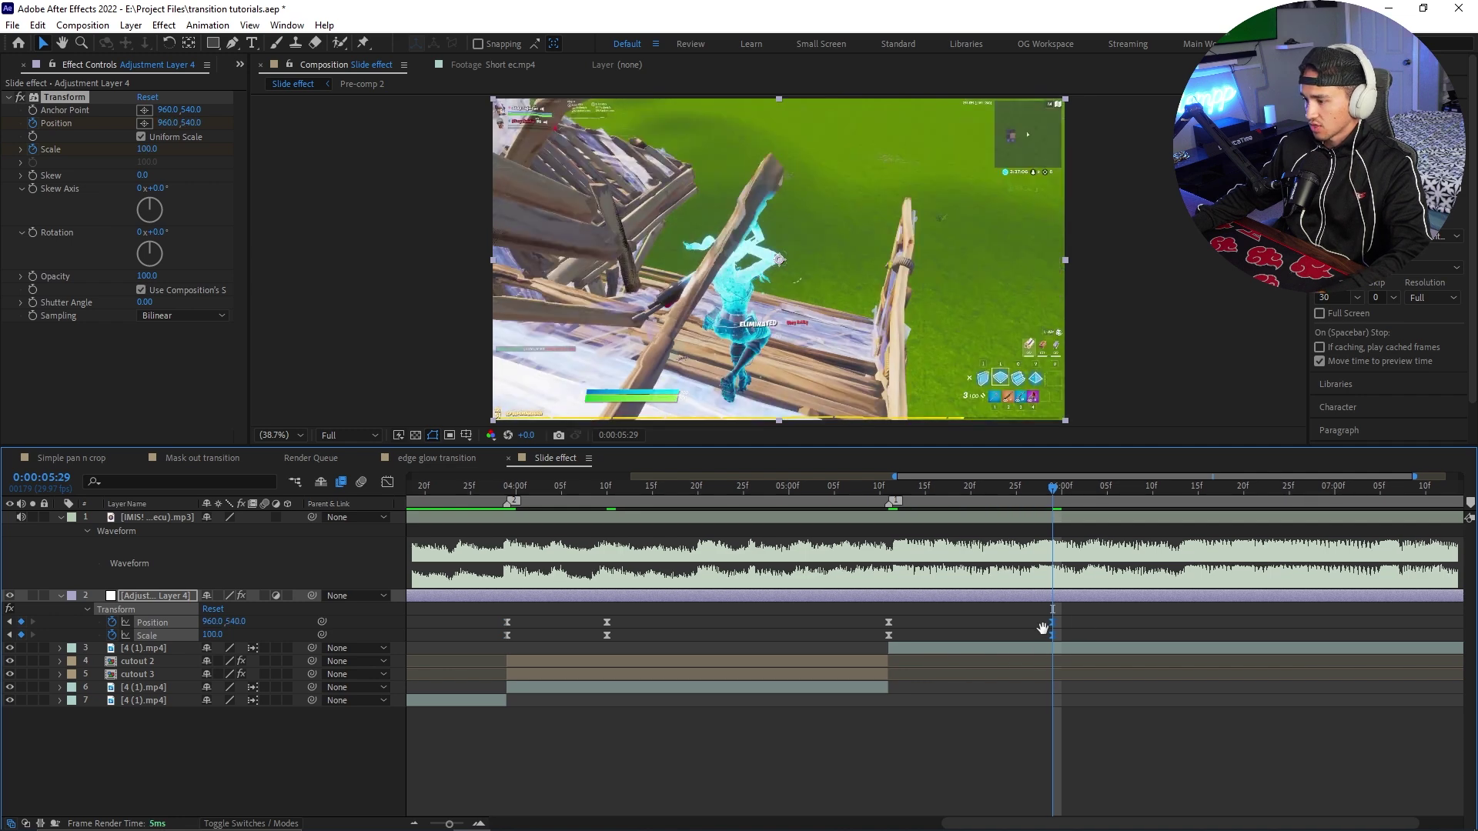
- Reshape the speed curve between the last two Position keyframes so the zoom-out starts fast and eases out gradually
scroll(1061, 624, "right", 3)
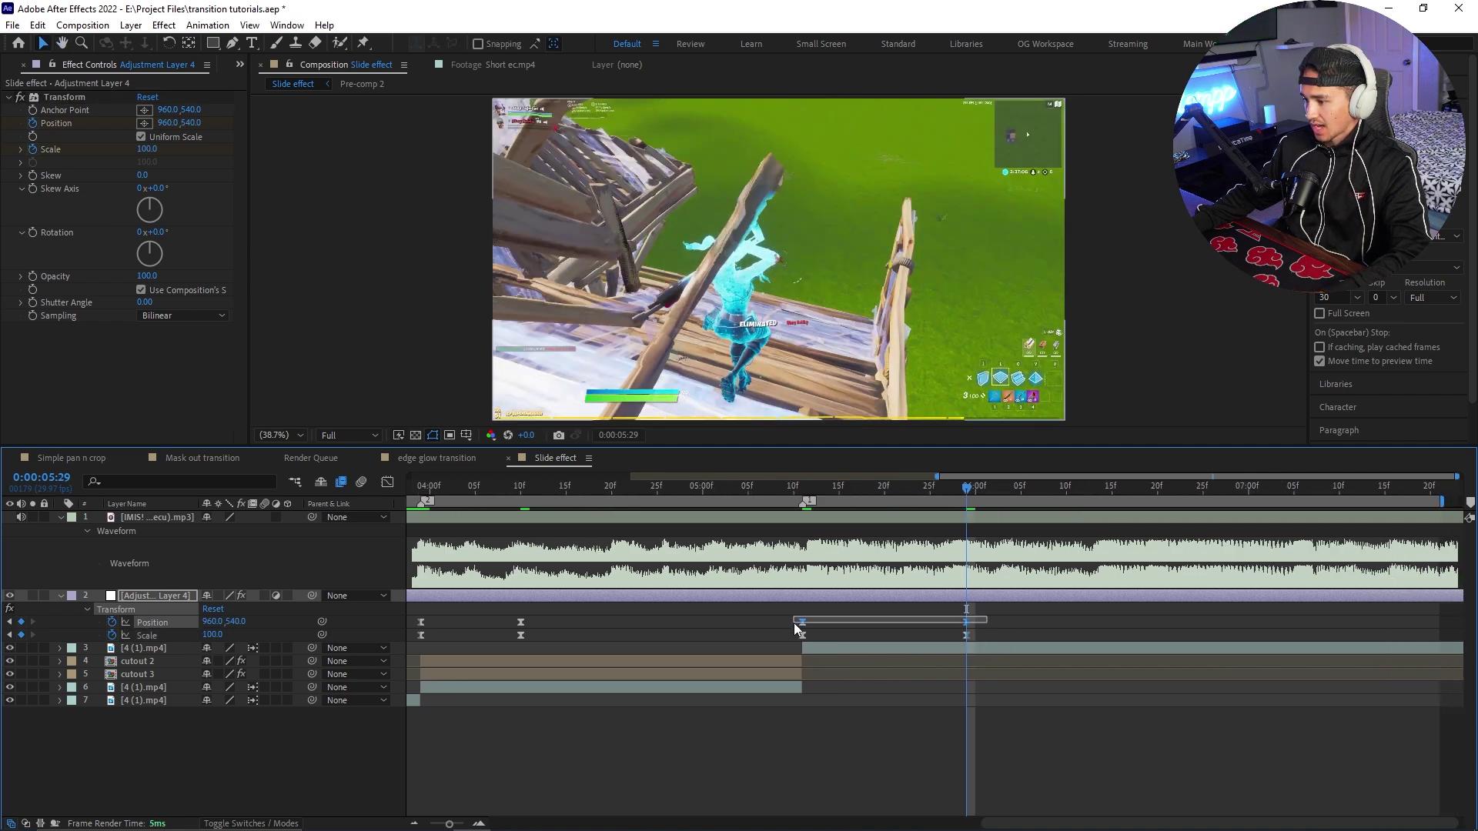
left_click_drag(795, 628, 795, 625)
left_click(387, 482)
left_click_drag(830, 772, 805, 773)
left_click_drag(939, 774, 856, 775)
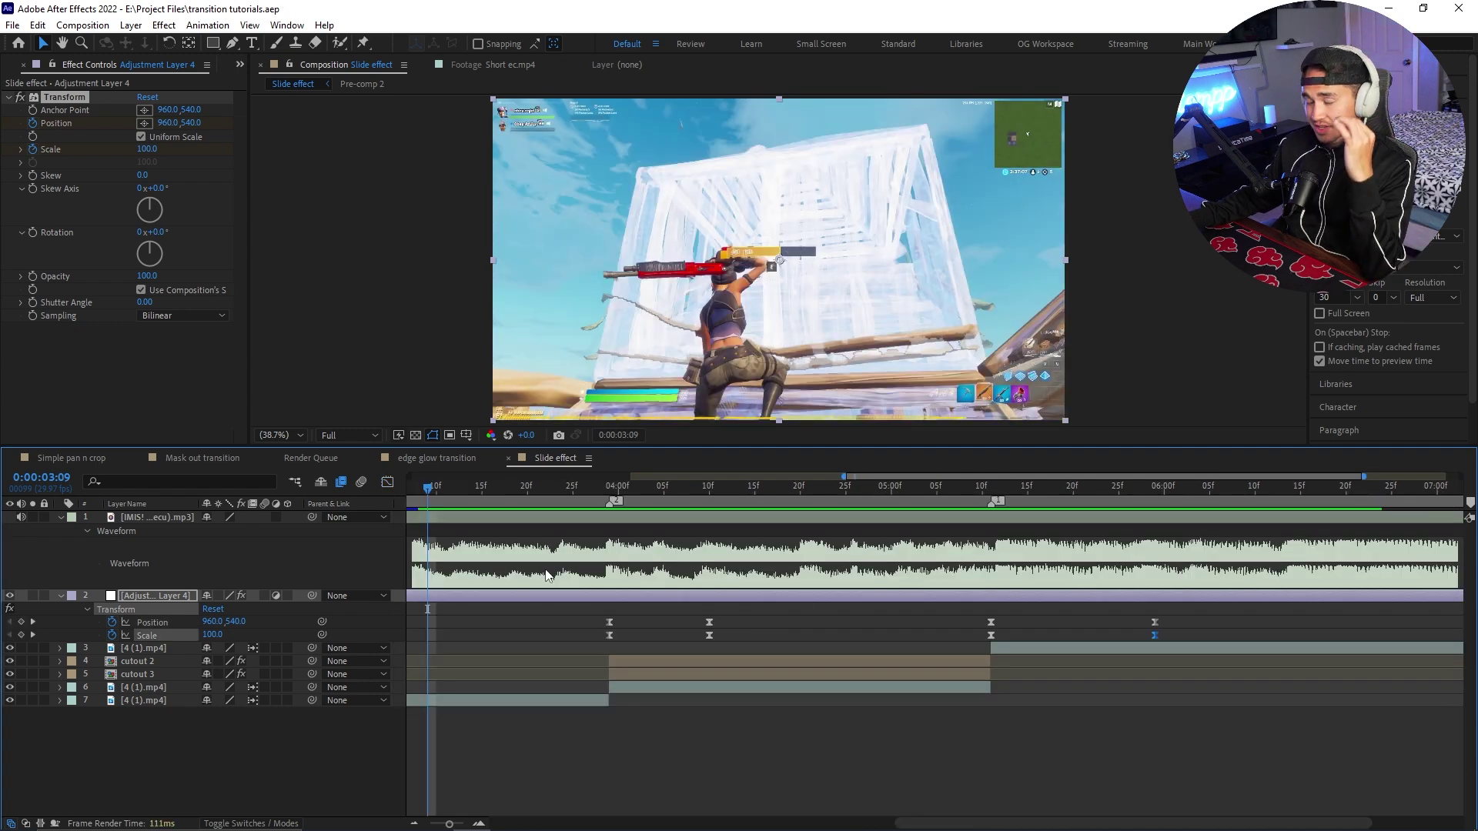
- Duplicate the cutout 3 layer, shift the lower copy about four frames later, and scrub through the section
scroll(661, 724, "right", 1)
left_click(616, 674)
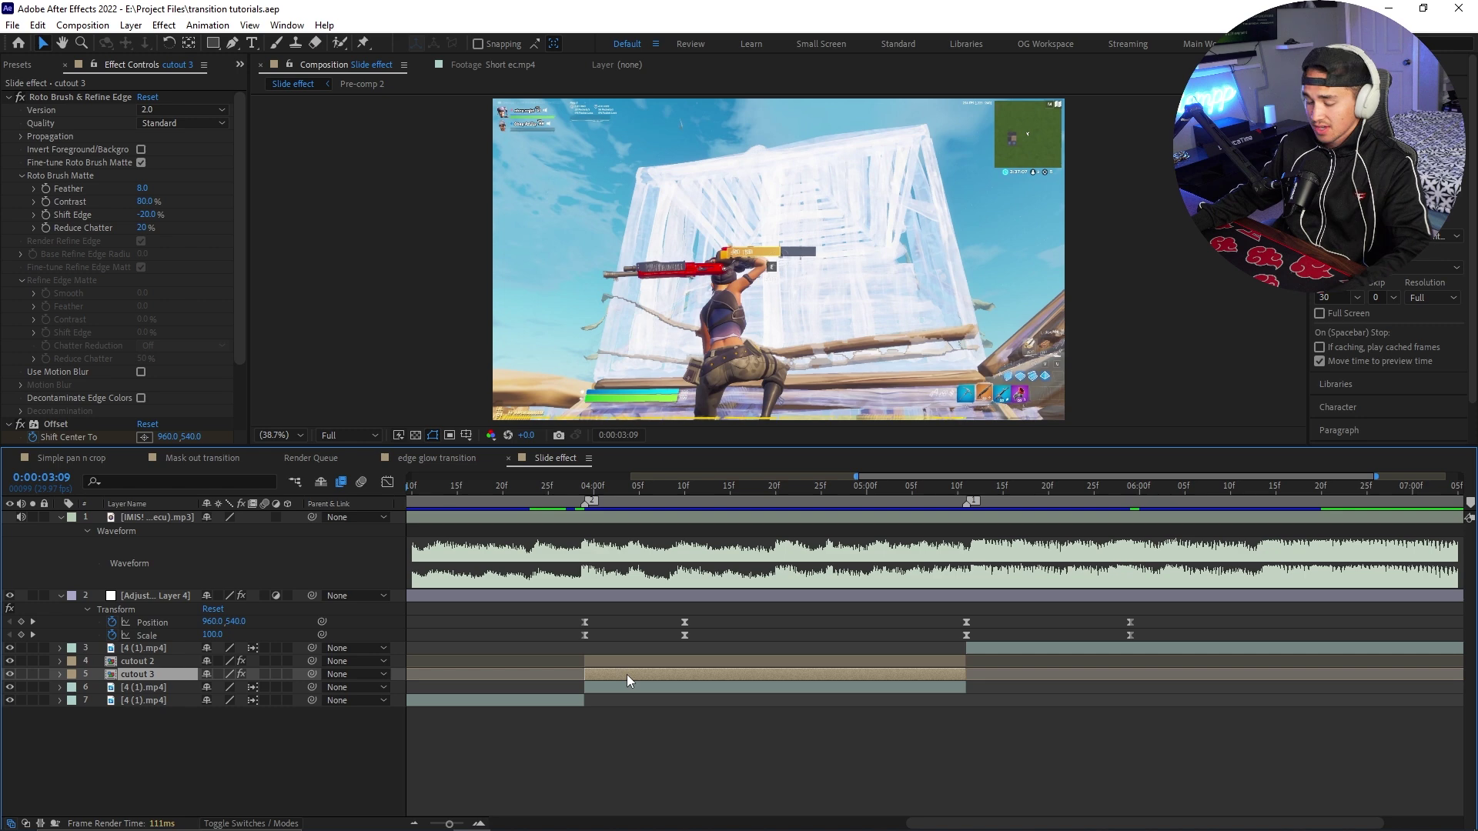
key("ctrl+d")
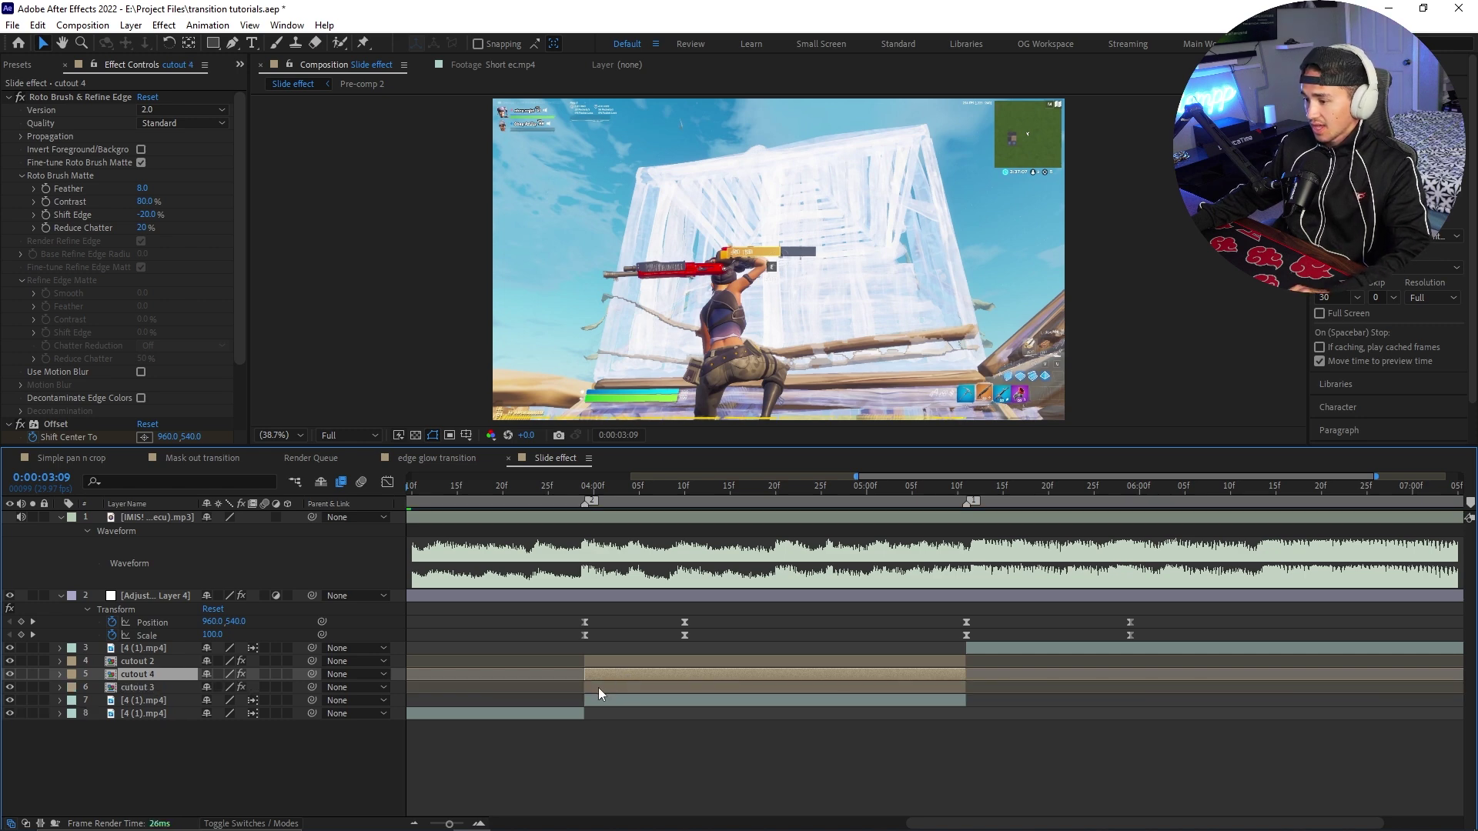
left_click(598, 687)
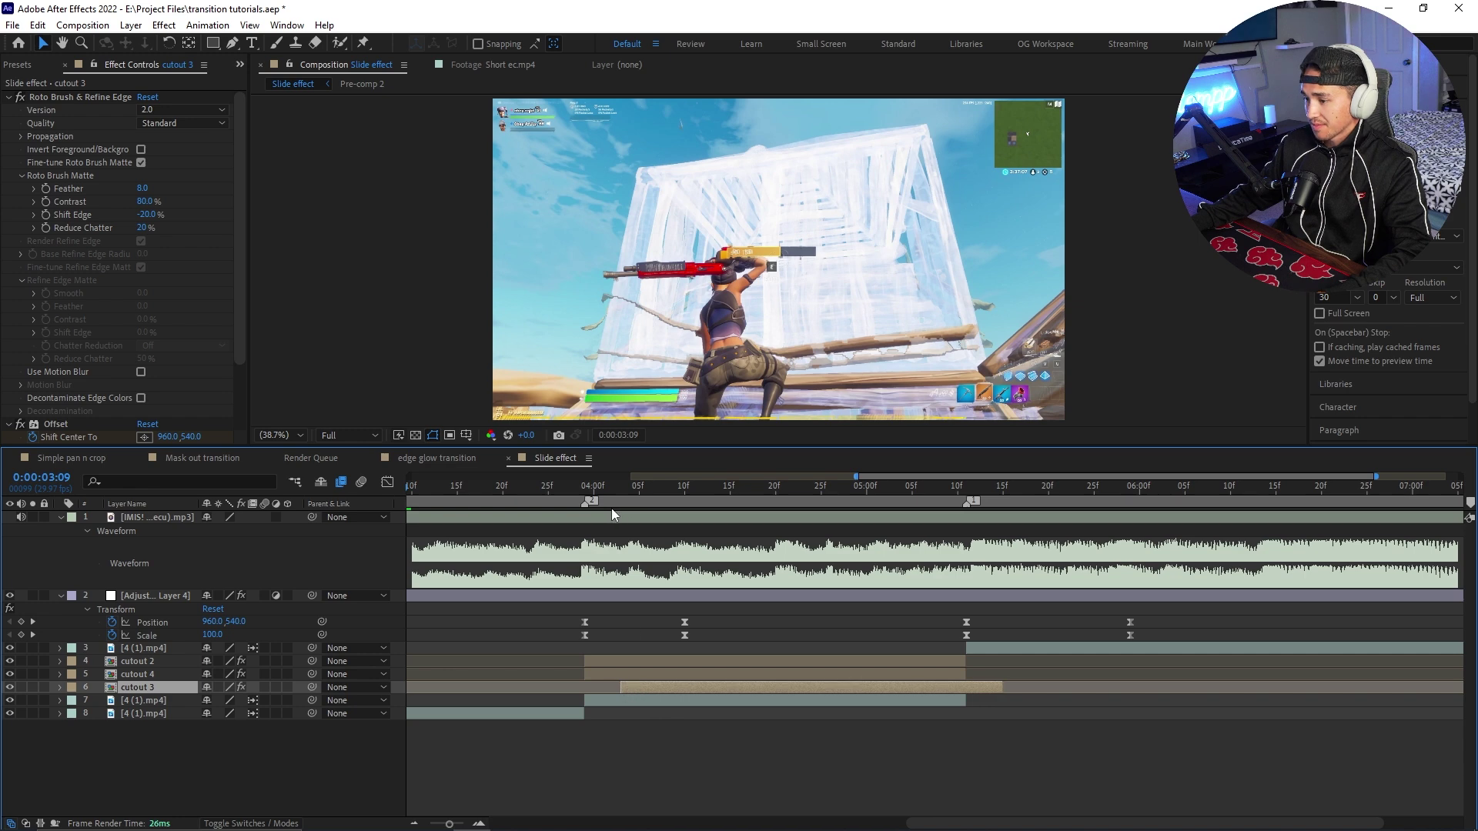
left_click_drag(581, 488, 975, 500)
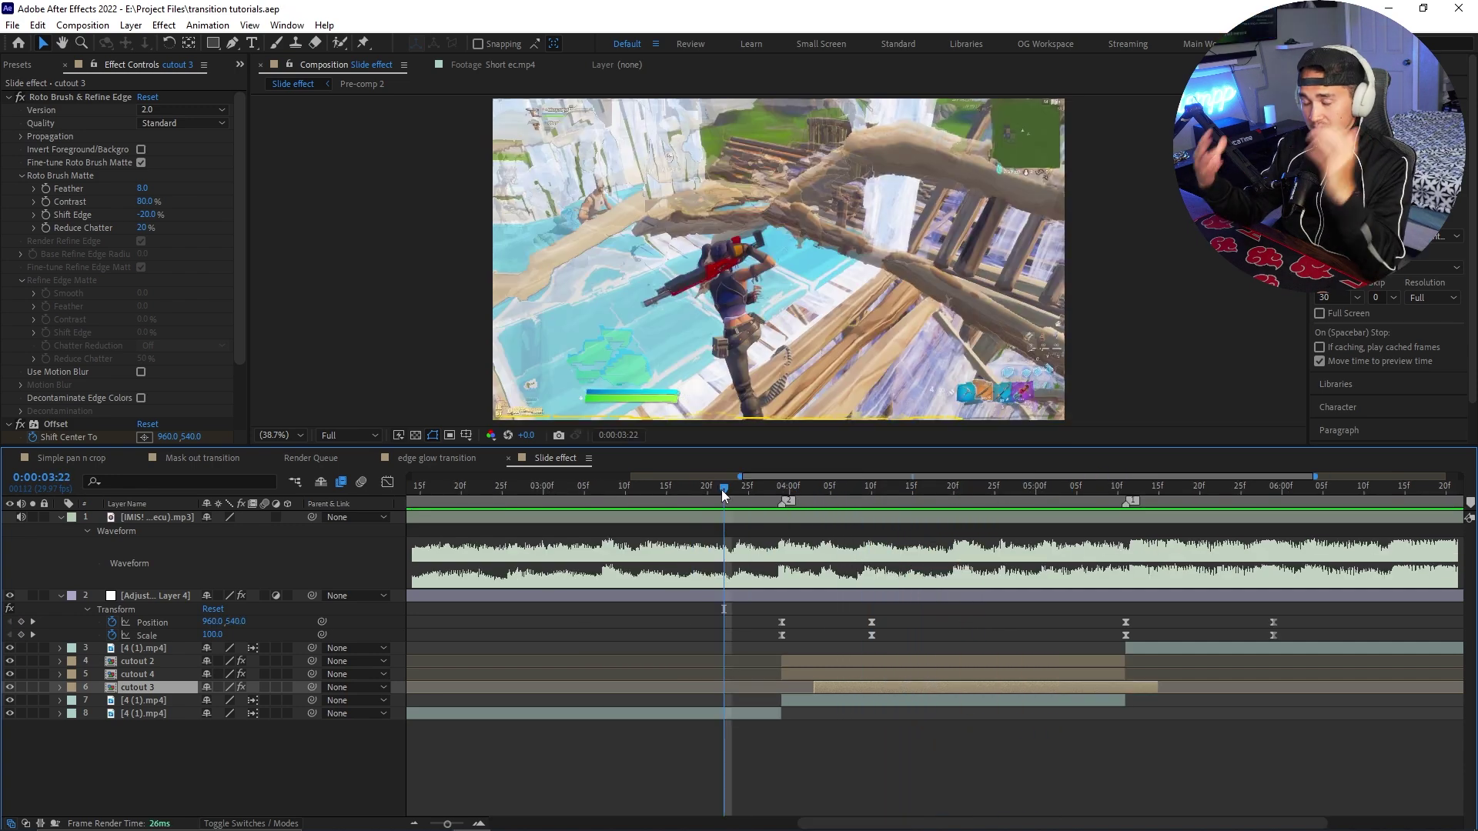